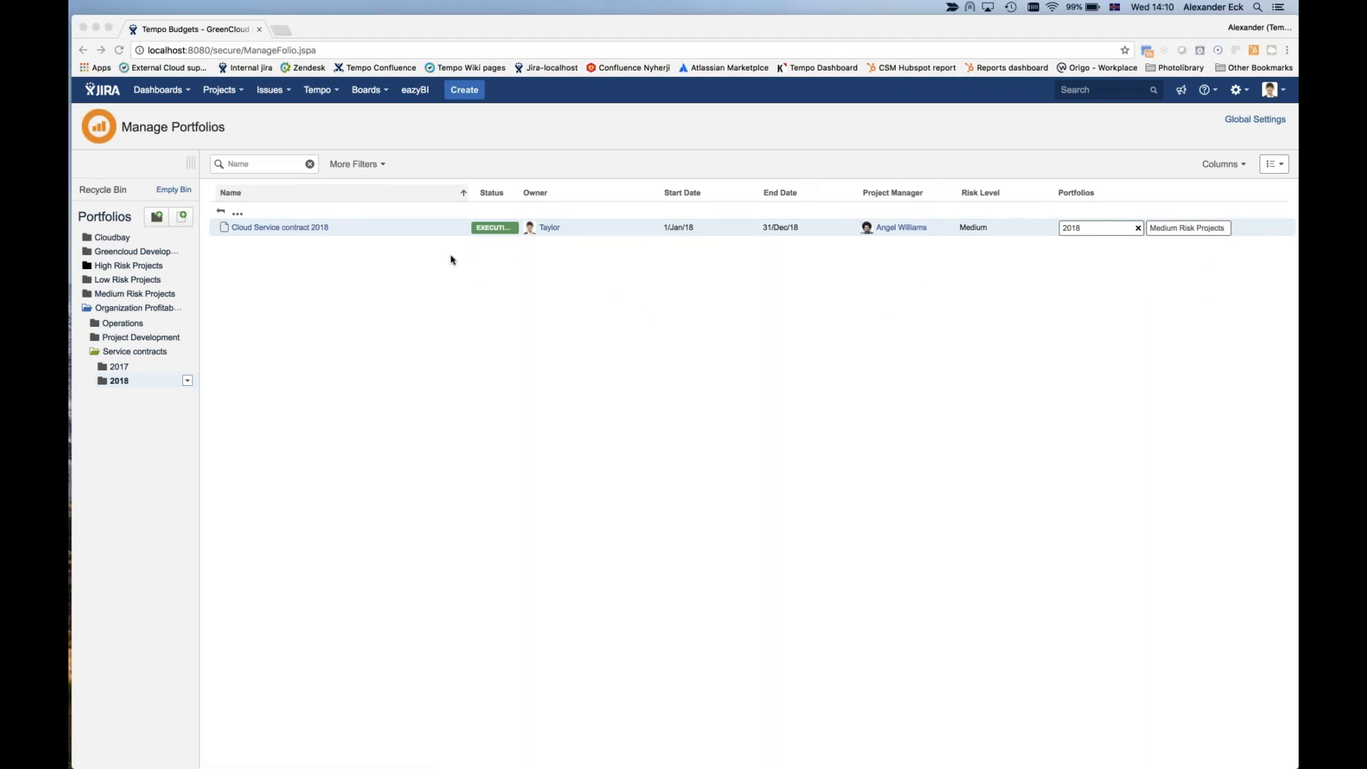
pyautogui.click(333, 91)
pyautogui.click(333, 92)
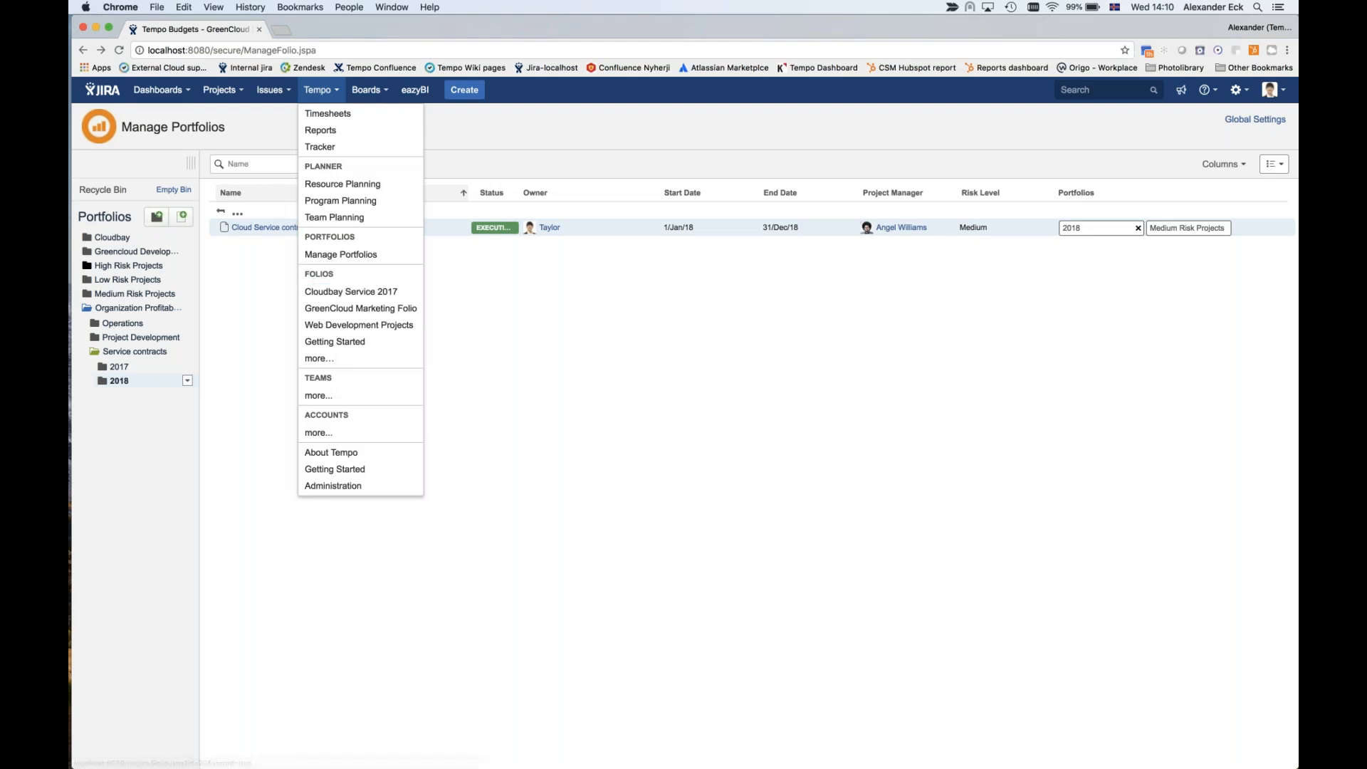
pyautogui.click(329, 361)
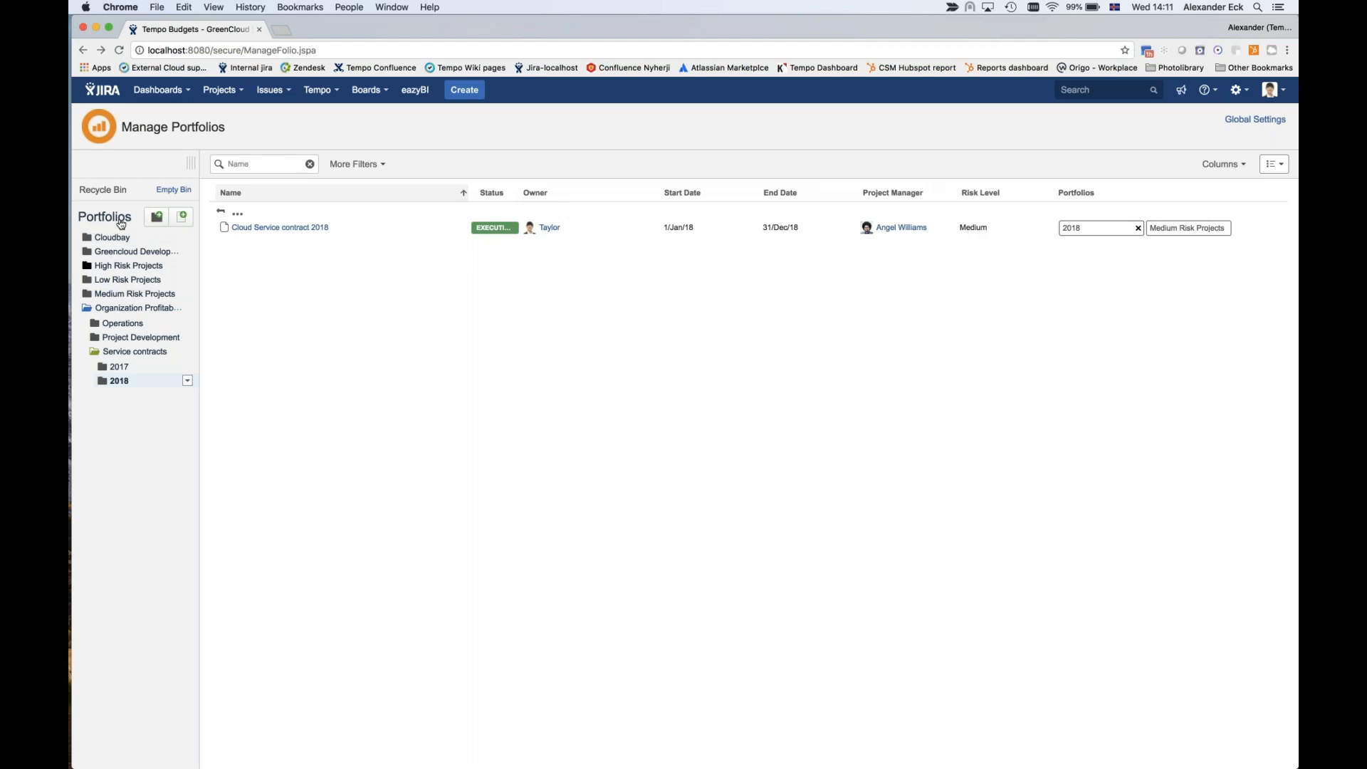
# - Tag the Cloud Service contract 2018 folio from the 2018 service contracts portfolio with Project Development, and open the Project Development portfolio
pyautogui.click(89, 313)
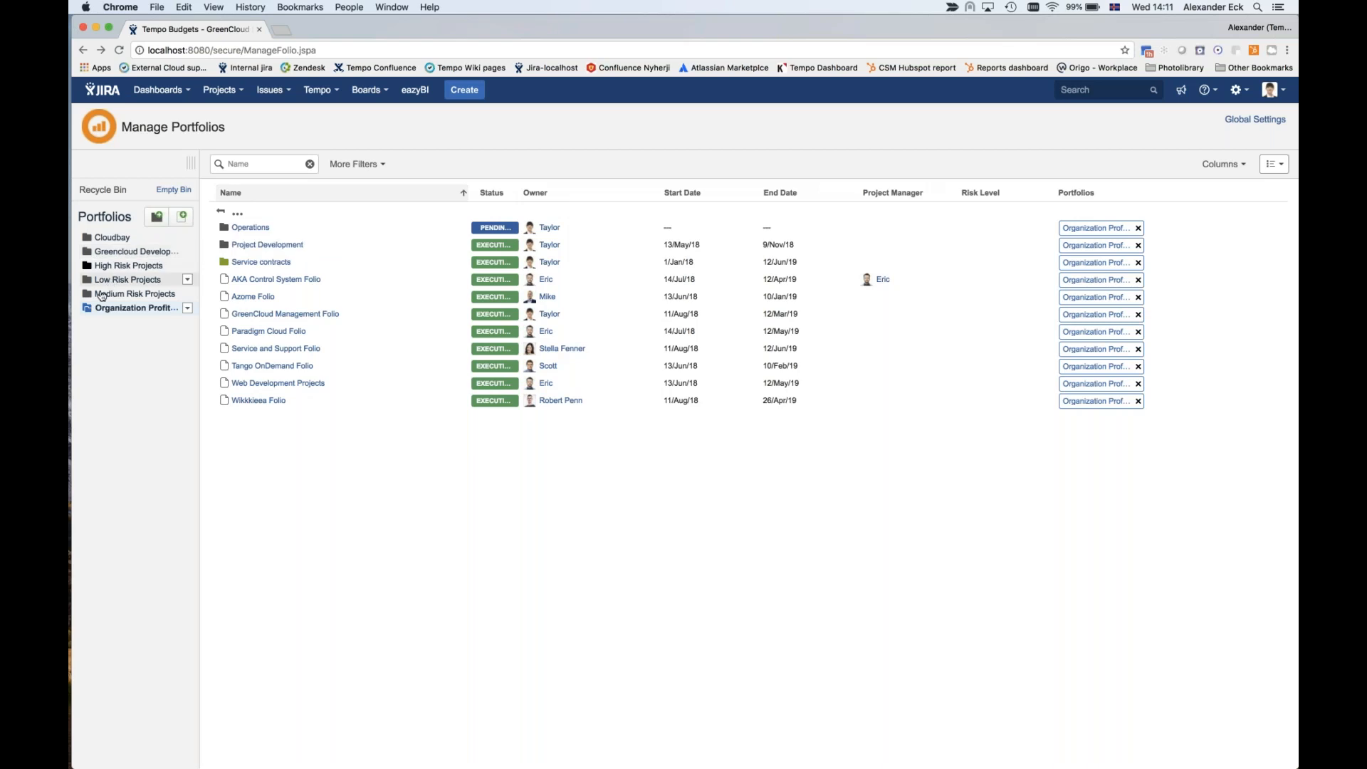
pyautogui.click(89, 311)
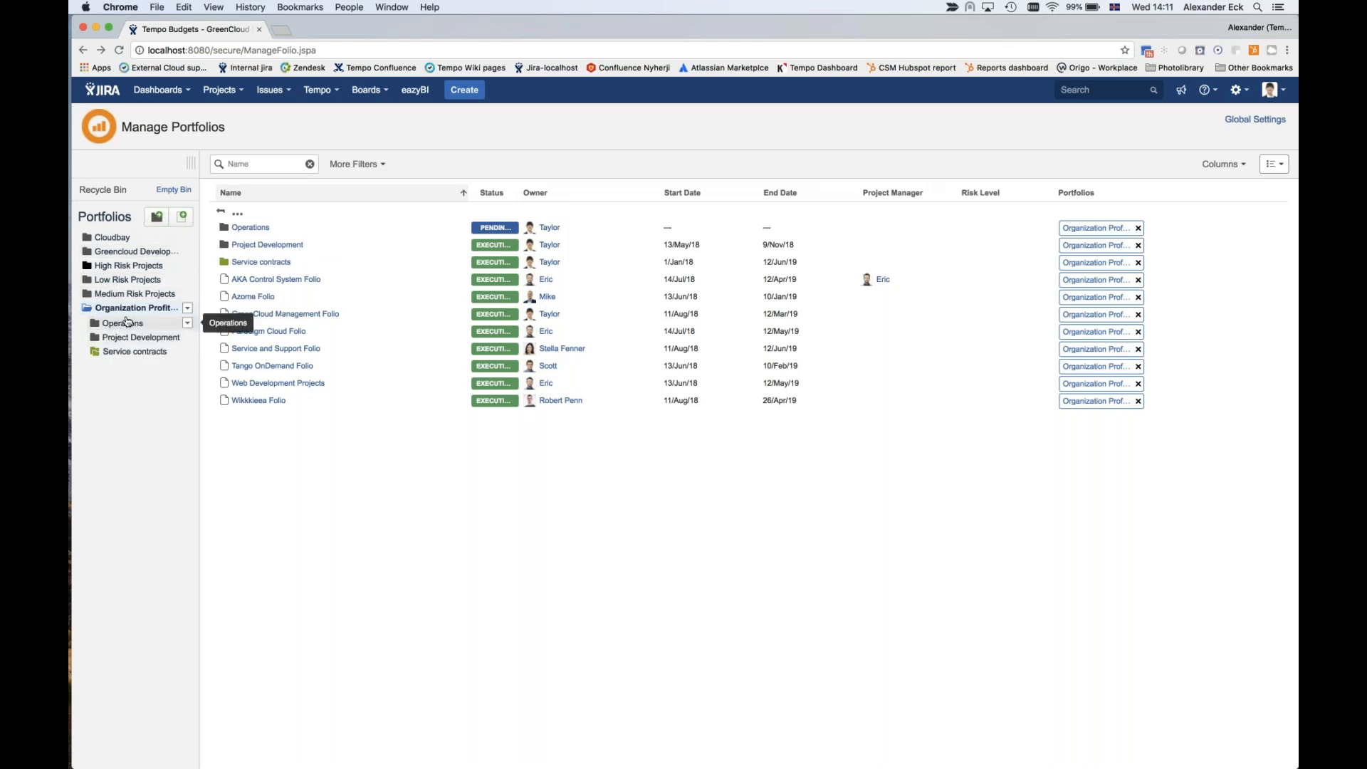
pyautogui.click(102, 353)
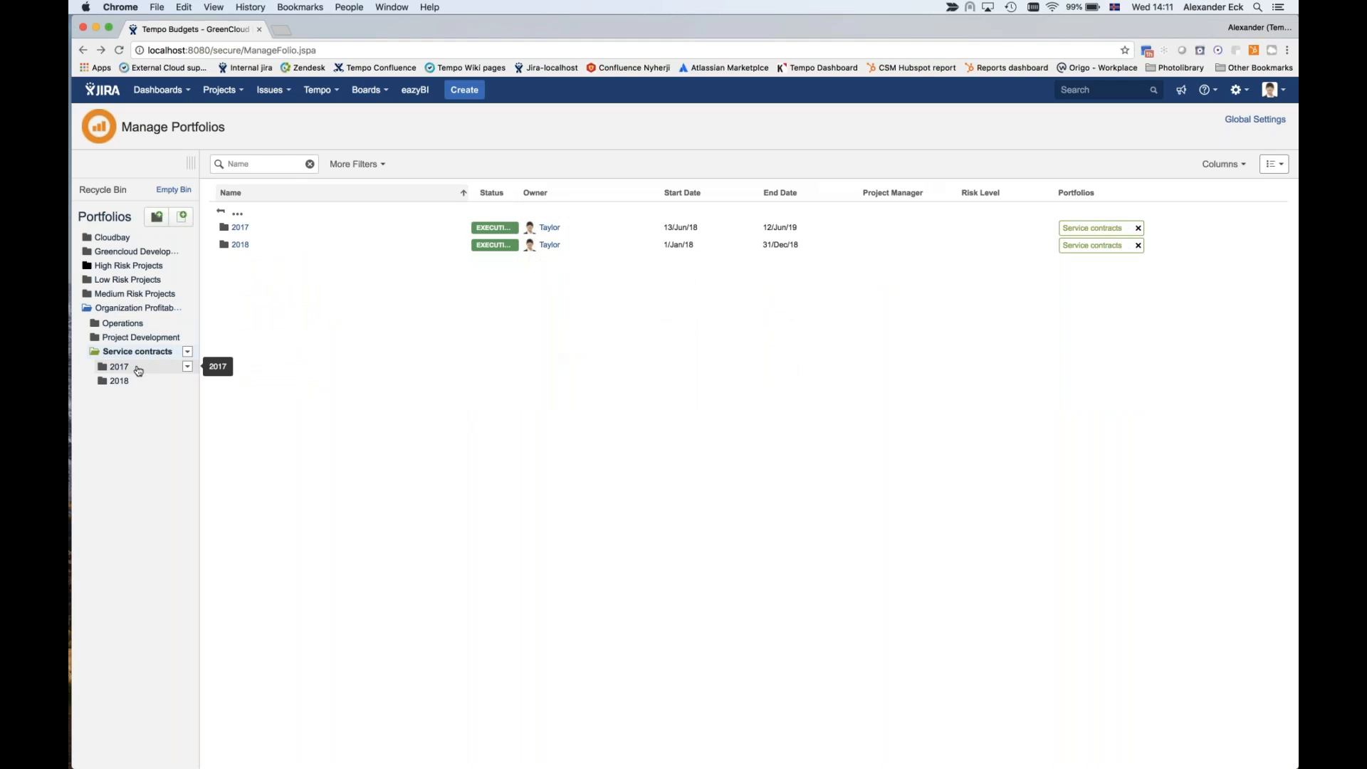
pyautogui.click(117, 380)
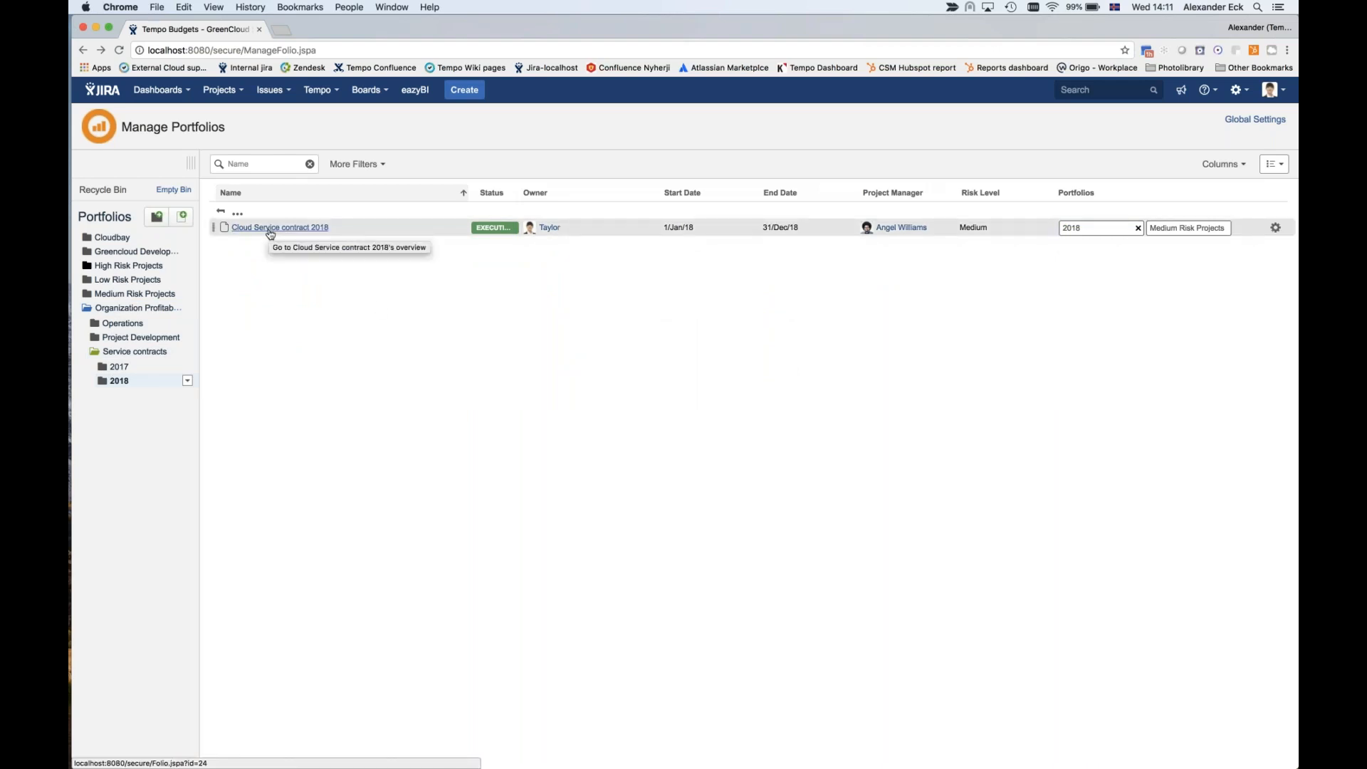
pyautogui.moveTo(270, 233); pyautogui.dragTo(138, 336)
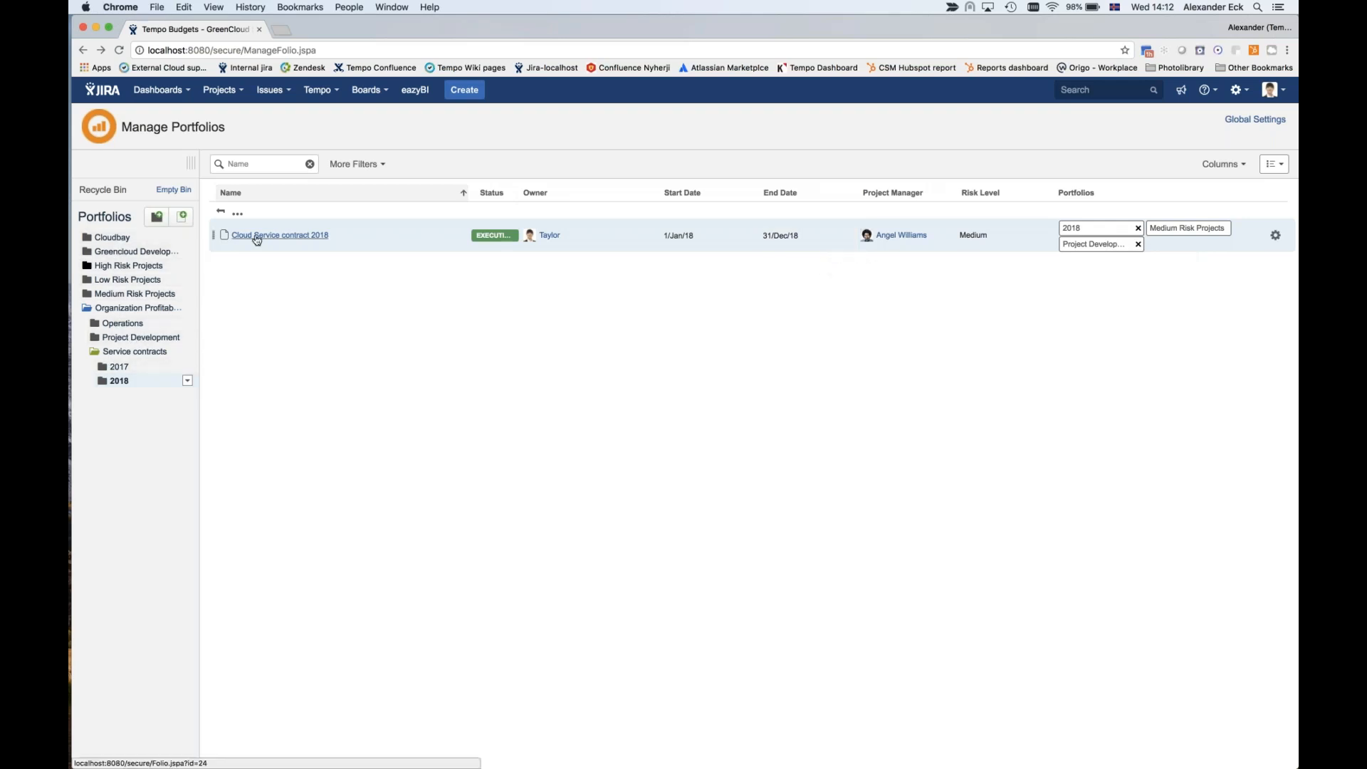
pyautogui.click(137, 352)
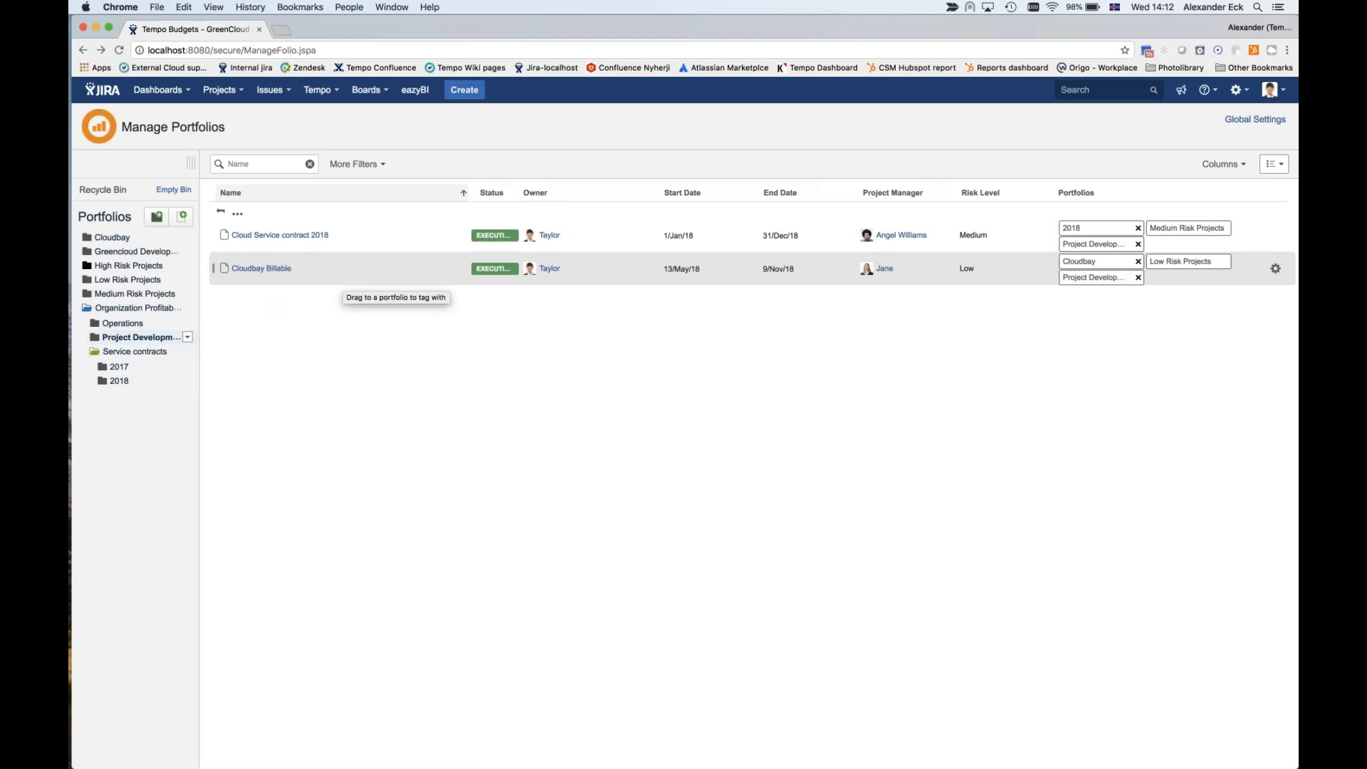
# - Open the full Tempo accounts list and filter it by the customer Springfield City
pyautogui.click(337, 96)
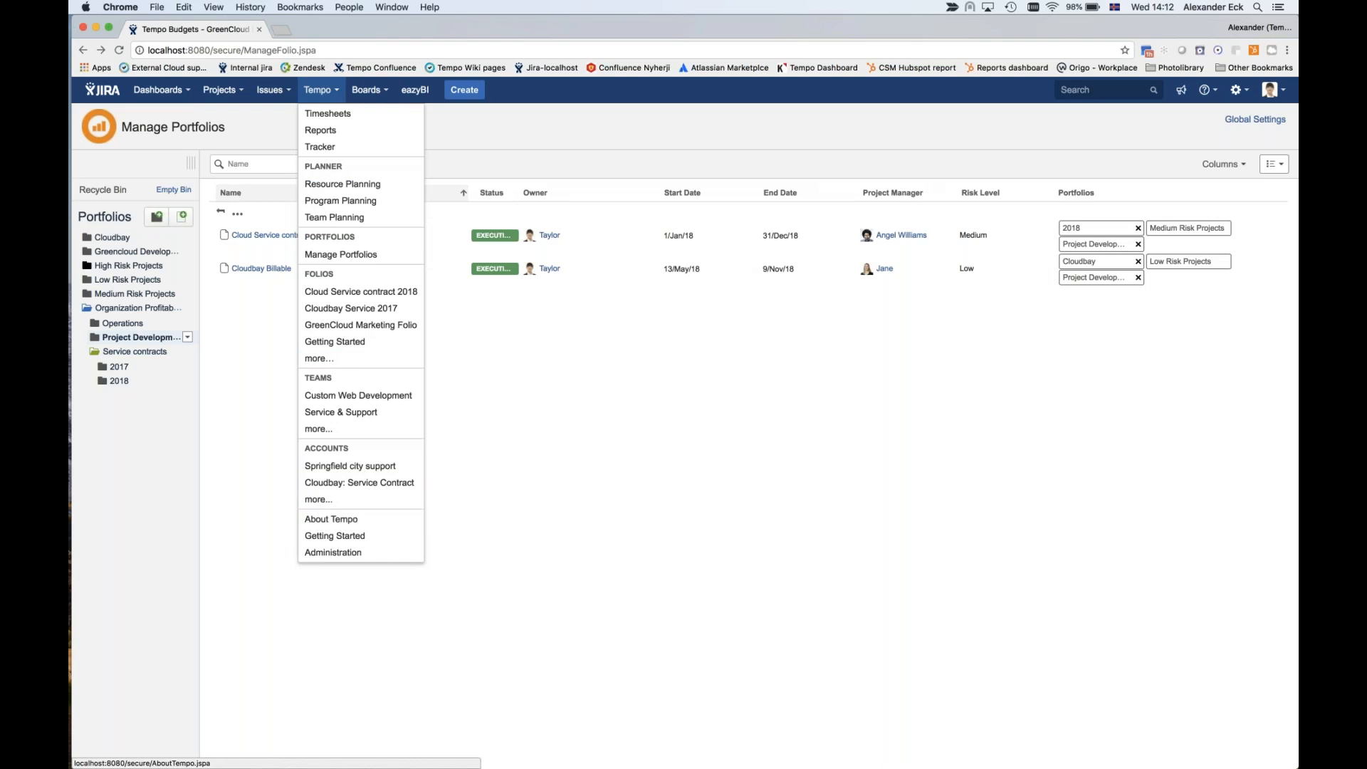
pyautogui.click(323, 504)
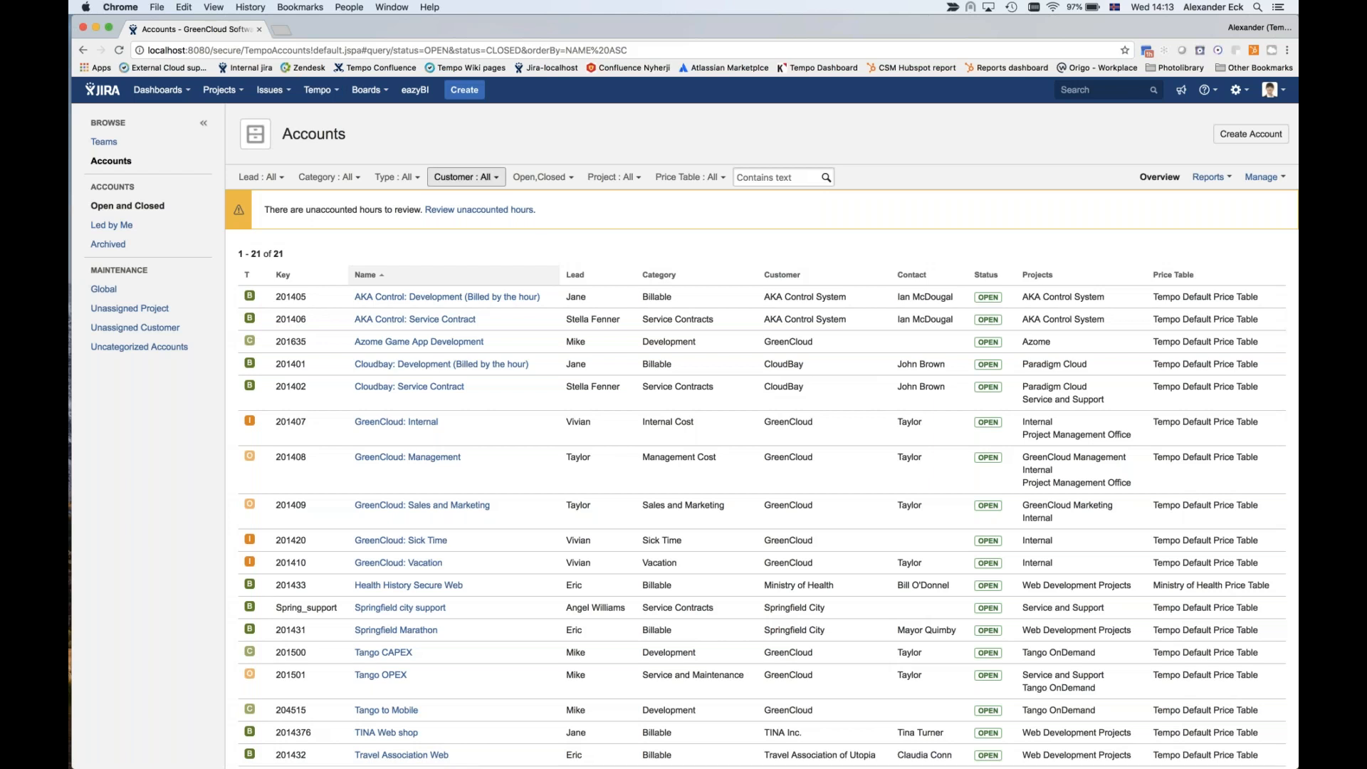
pyautogui.click(495, 181)
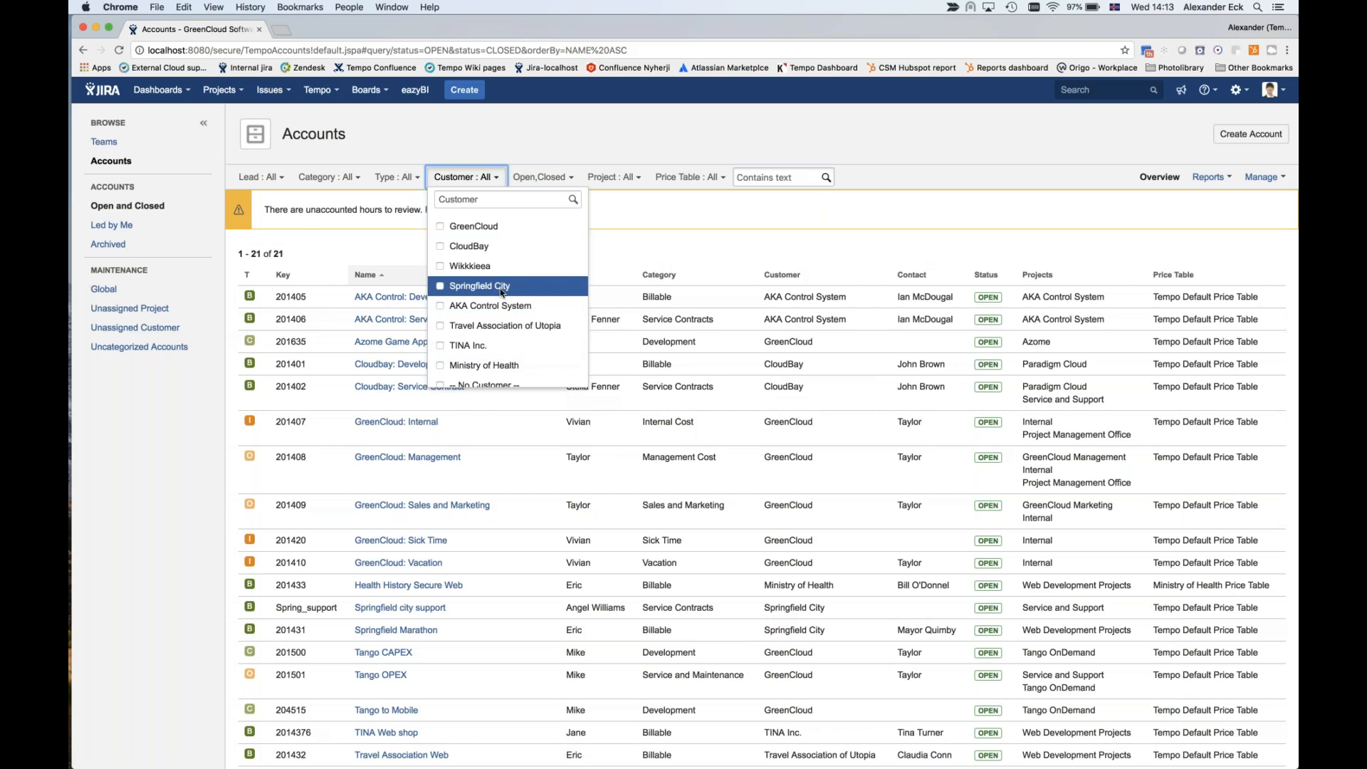
pyautogui.click(440, 287)
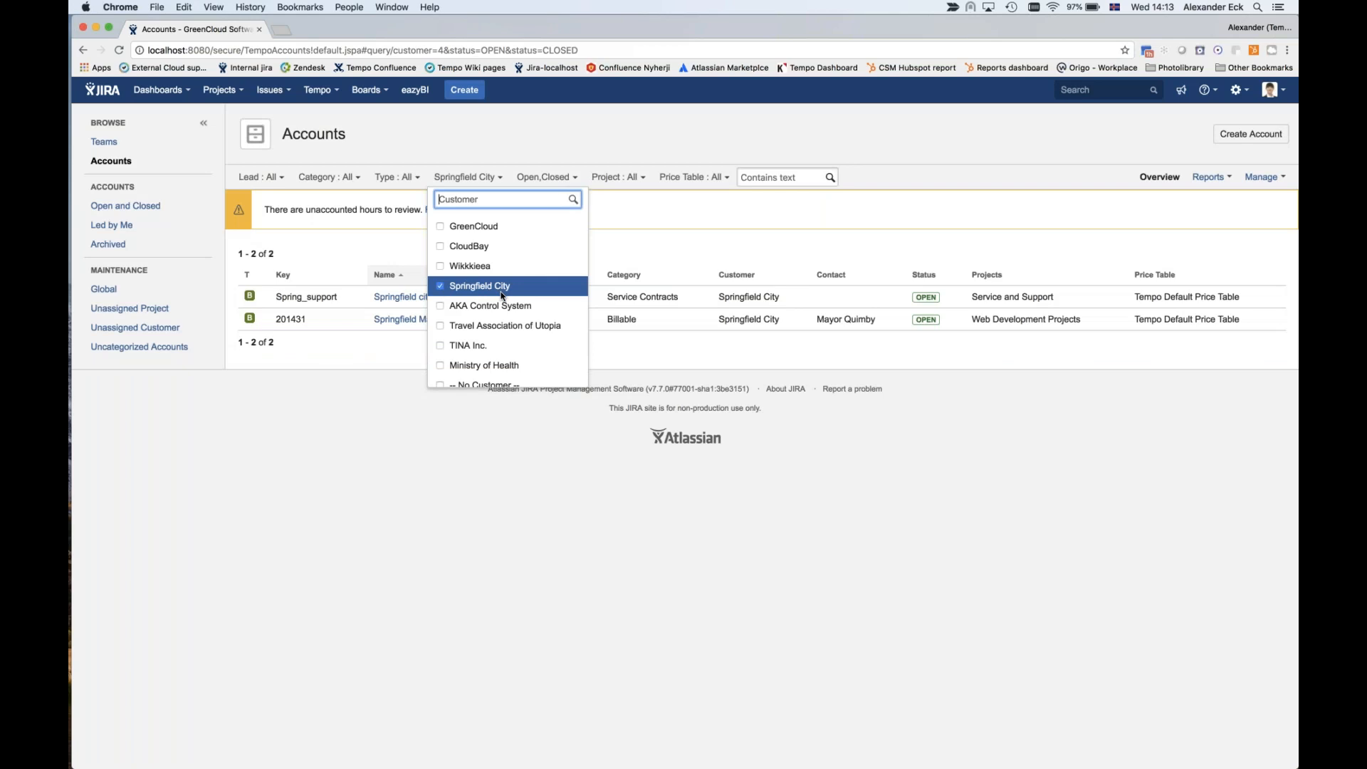
pyautogui.click(614, 255)
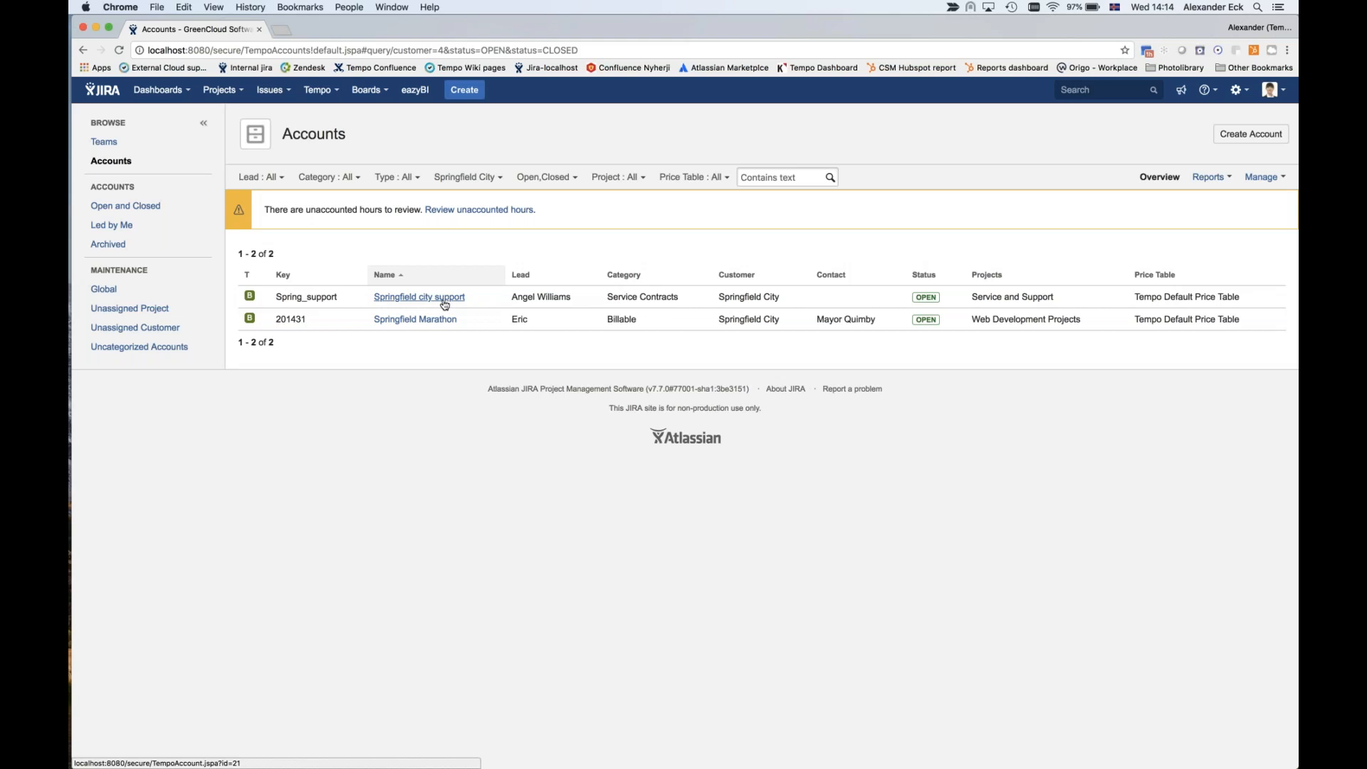
# - Open the Springfield city support account in a separate browser tab and view its summary
pyautogui.press('super+Tab')
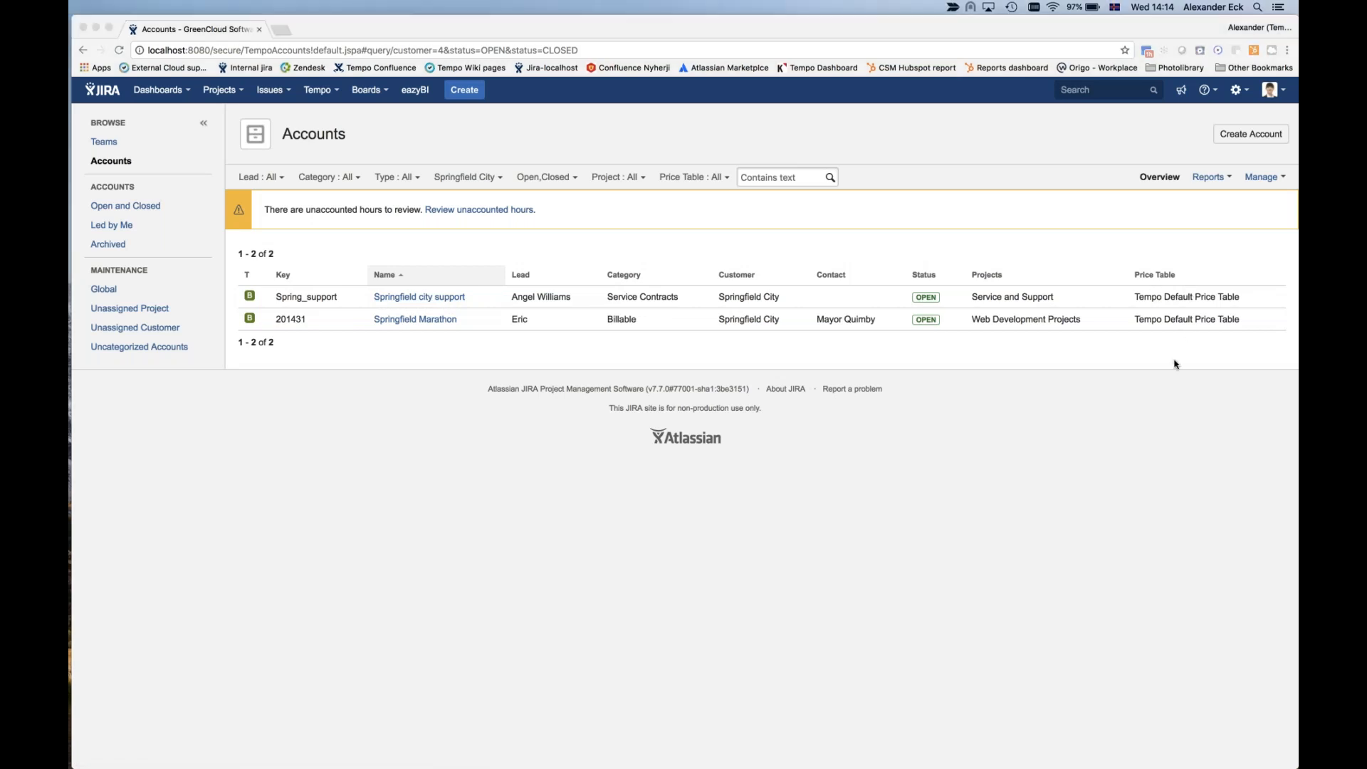
pyautogui.click(412, 298)
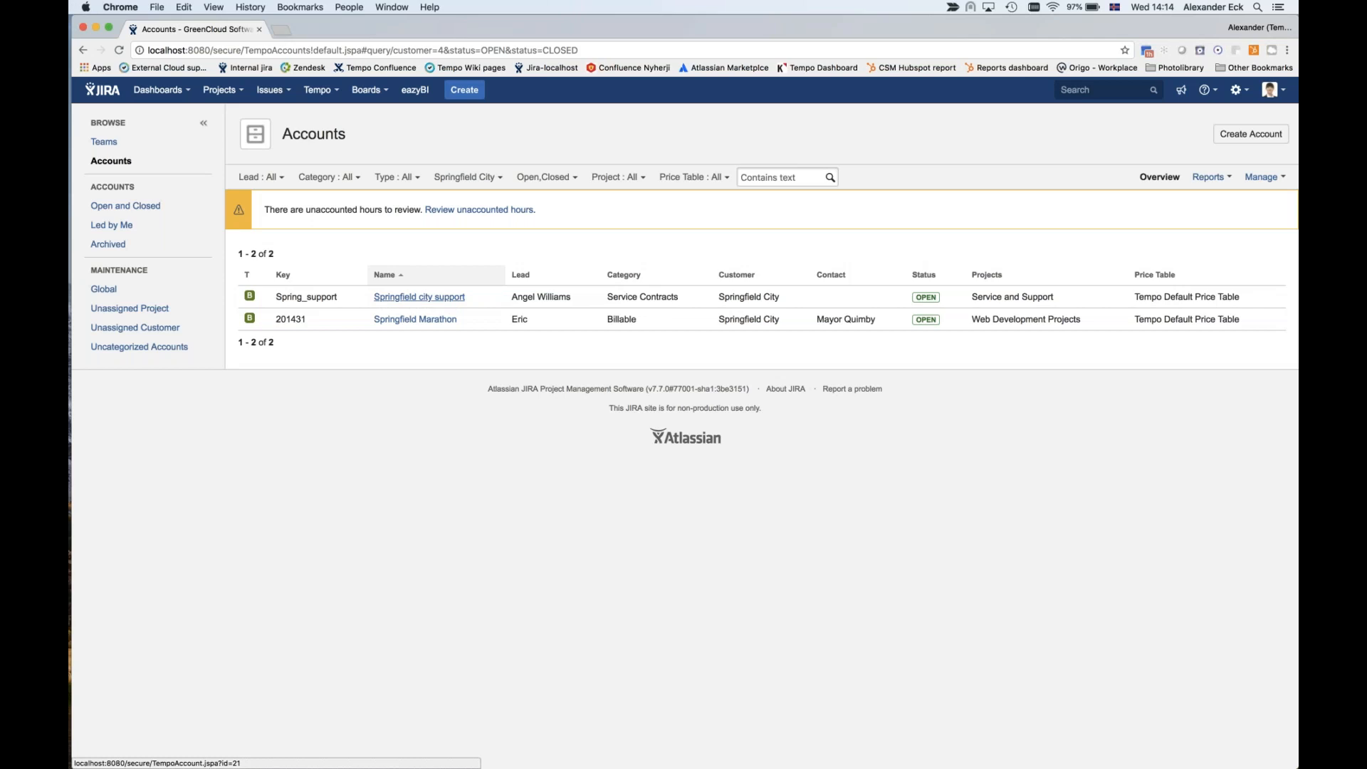
pyautogui.rightClick(413, 298)
pyautogui.click(472, 303)
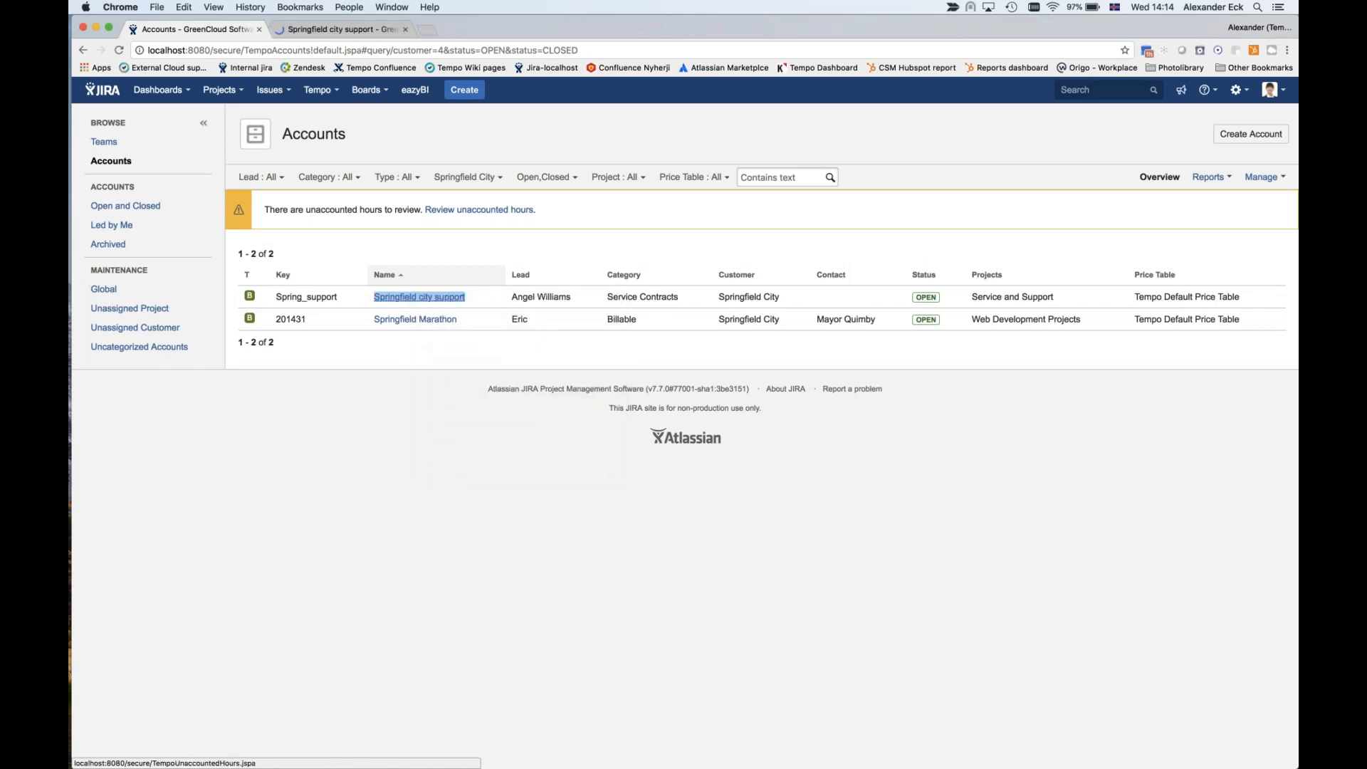
pyautogui.click(335, 30)
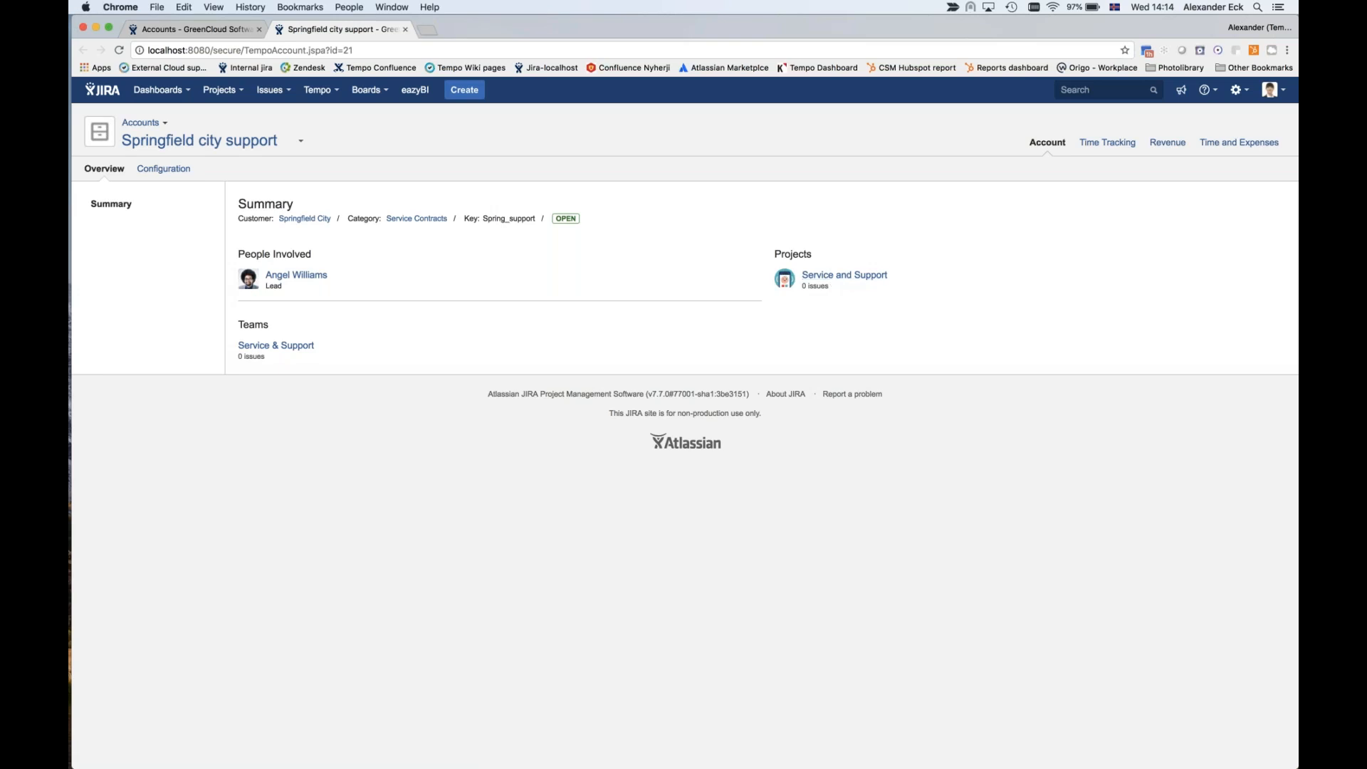
# - Start a new issue in a separate browser tab with project Service and Support and issue type Service Request
pyautogui.rightClick(476, 97)
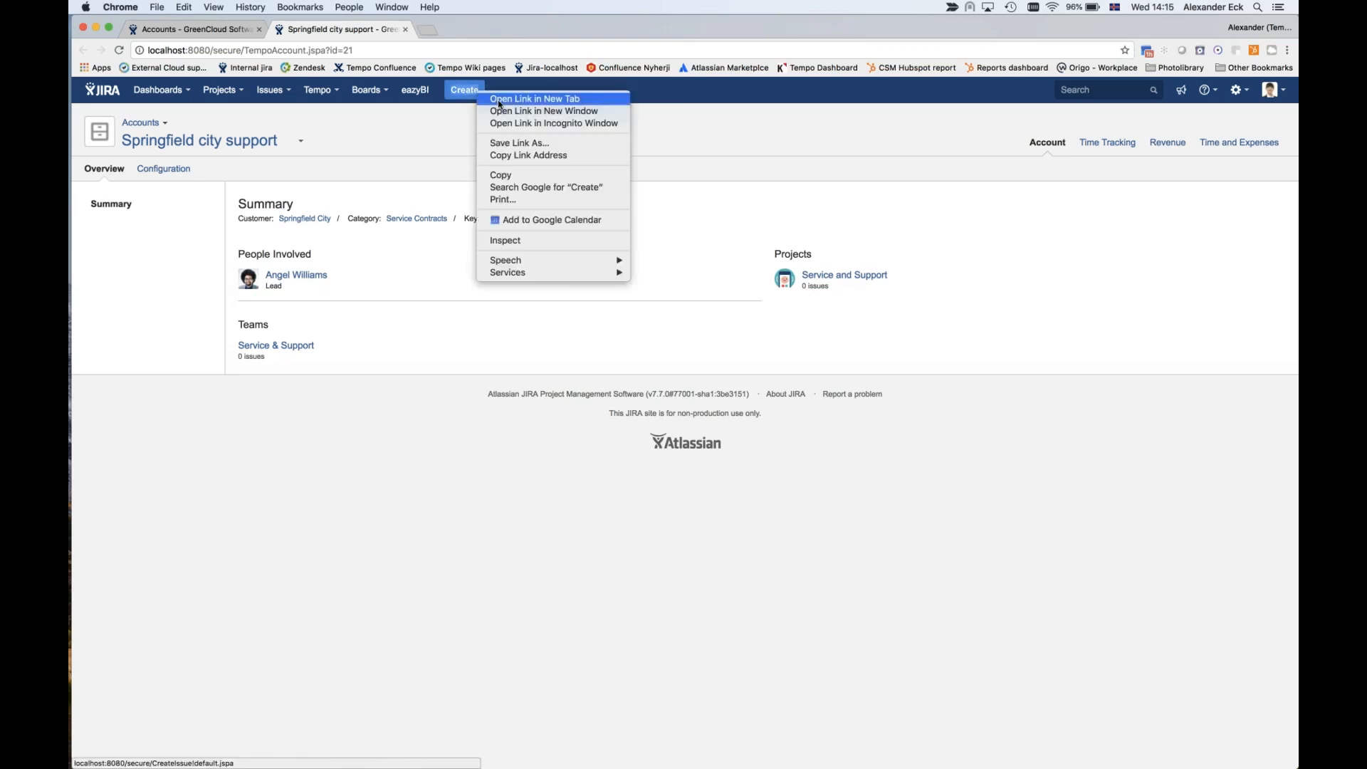
pyautogui.click(497, 100)
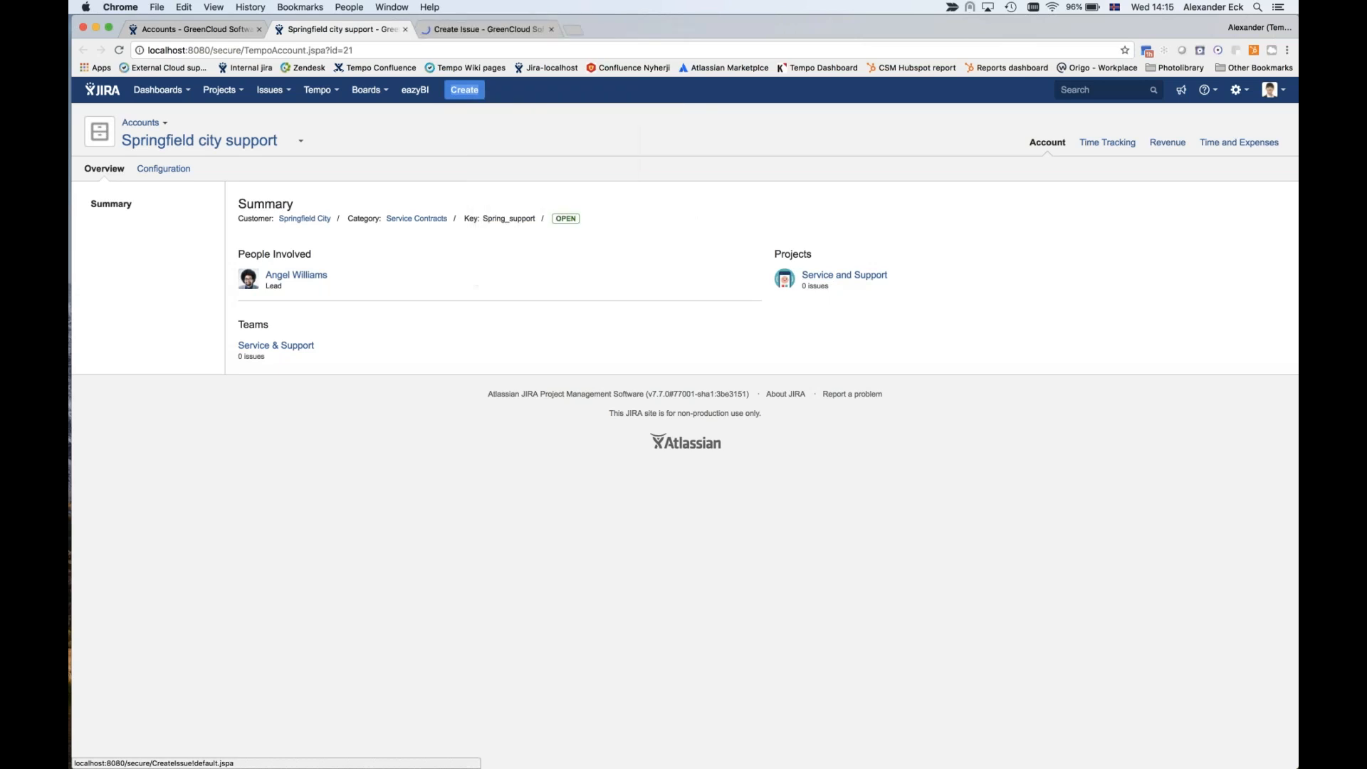
pyautogui.click(470, 30)
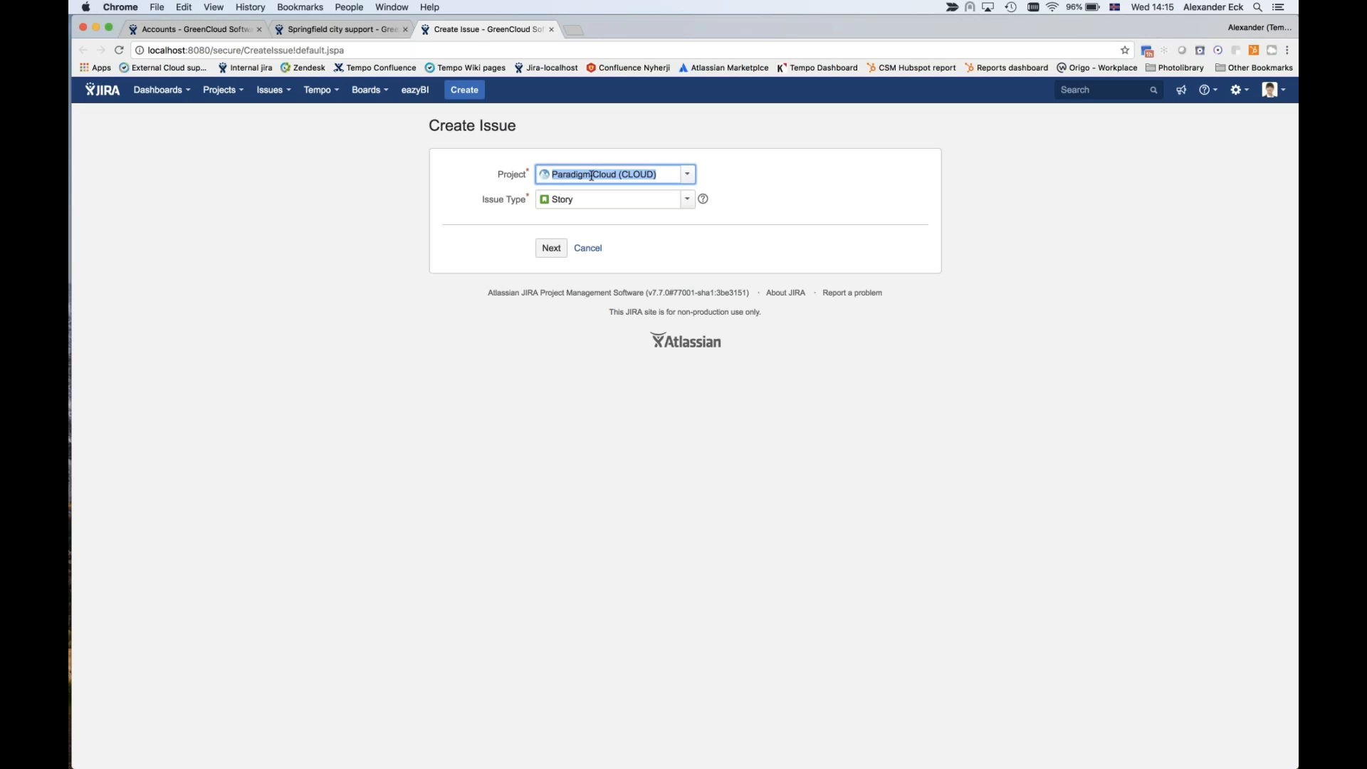
pyautogui.click(688, 175)
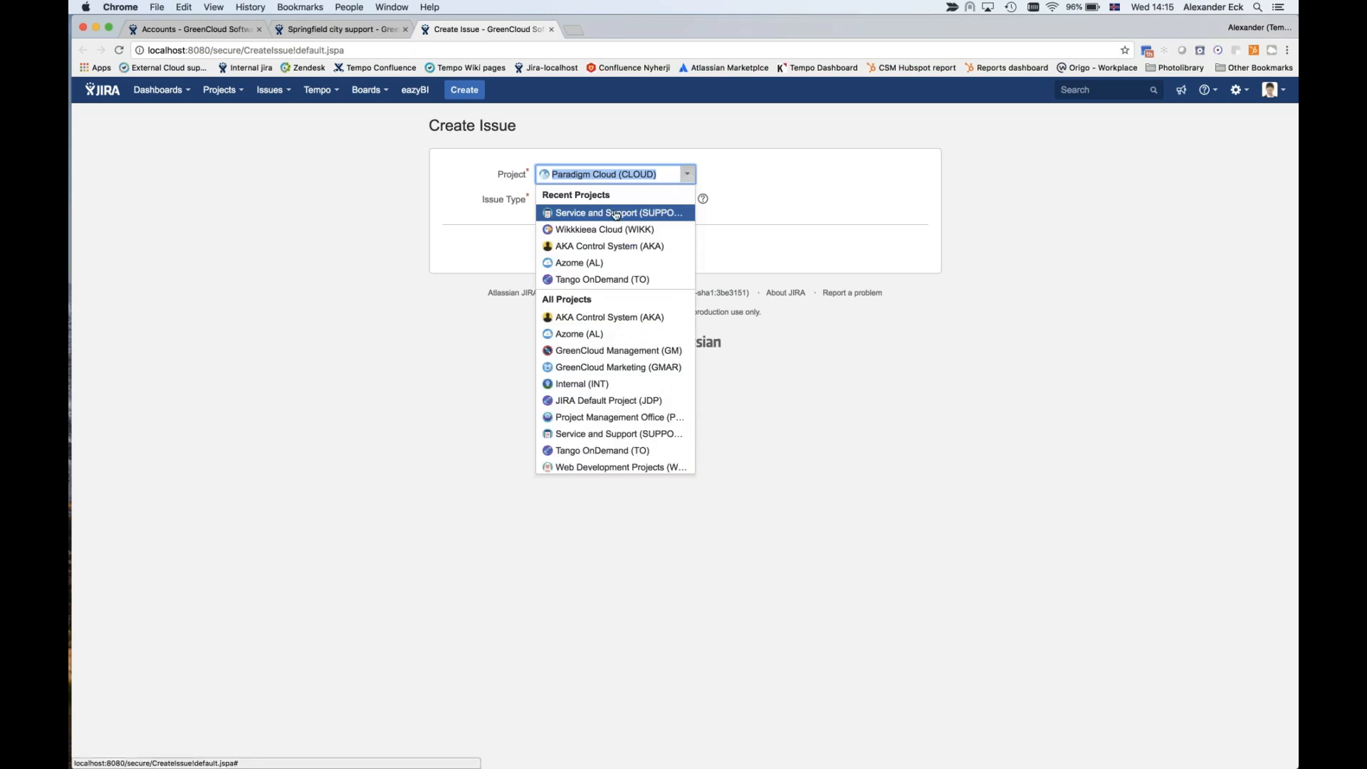
pyautogui.press('Return')
pyautogui.click(681, 198)
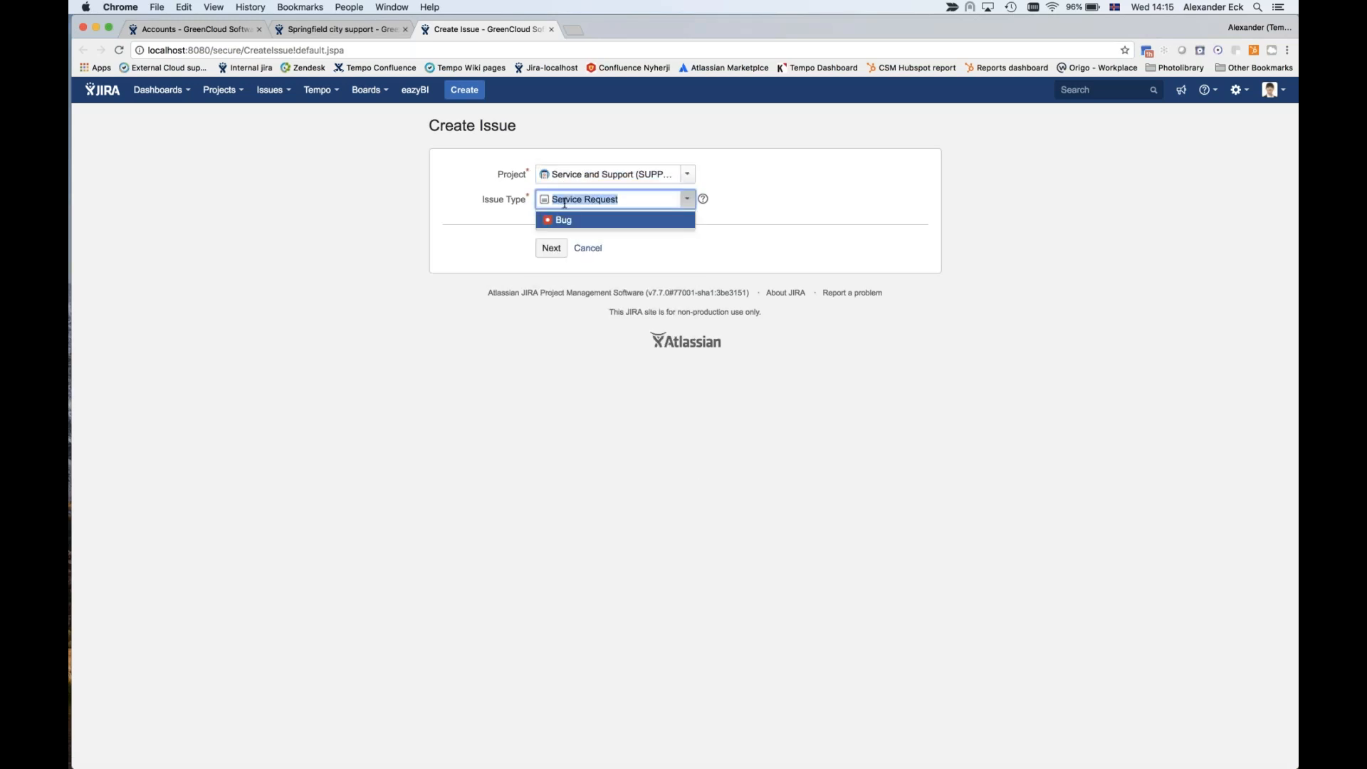
pyautogui.click(548, 247)
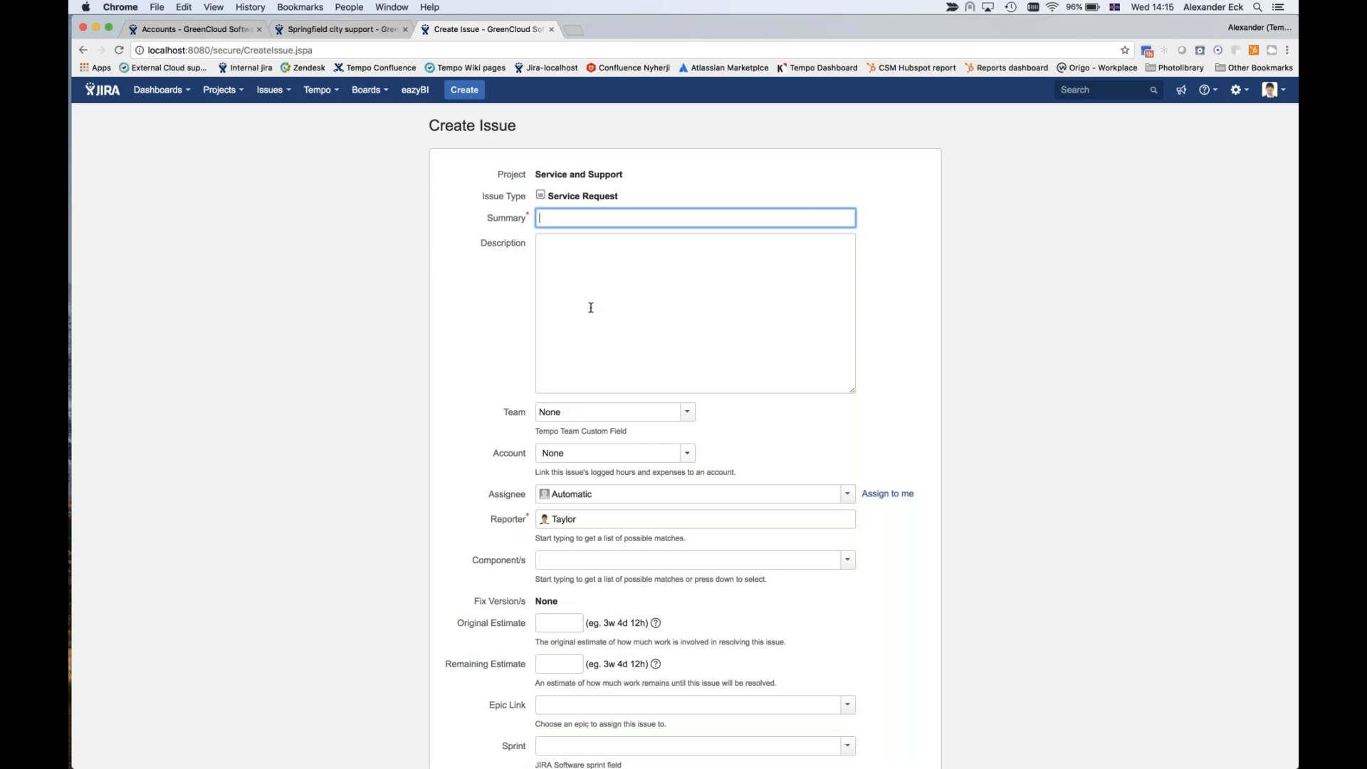
# - Enter the issue summary "Support for hosted websites in 2018" and set the team to Service & Support
pyautogui.write('Support for hosted websites in 2018')
pyautogui.click(612, 413)
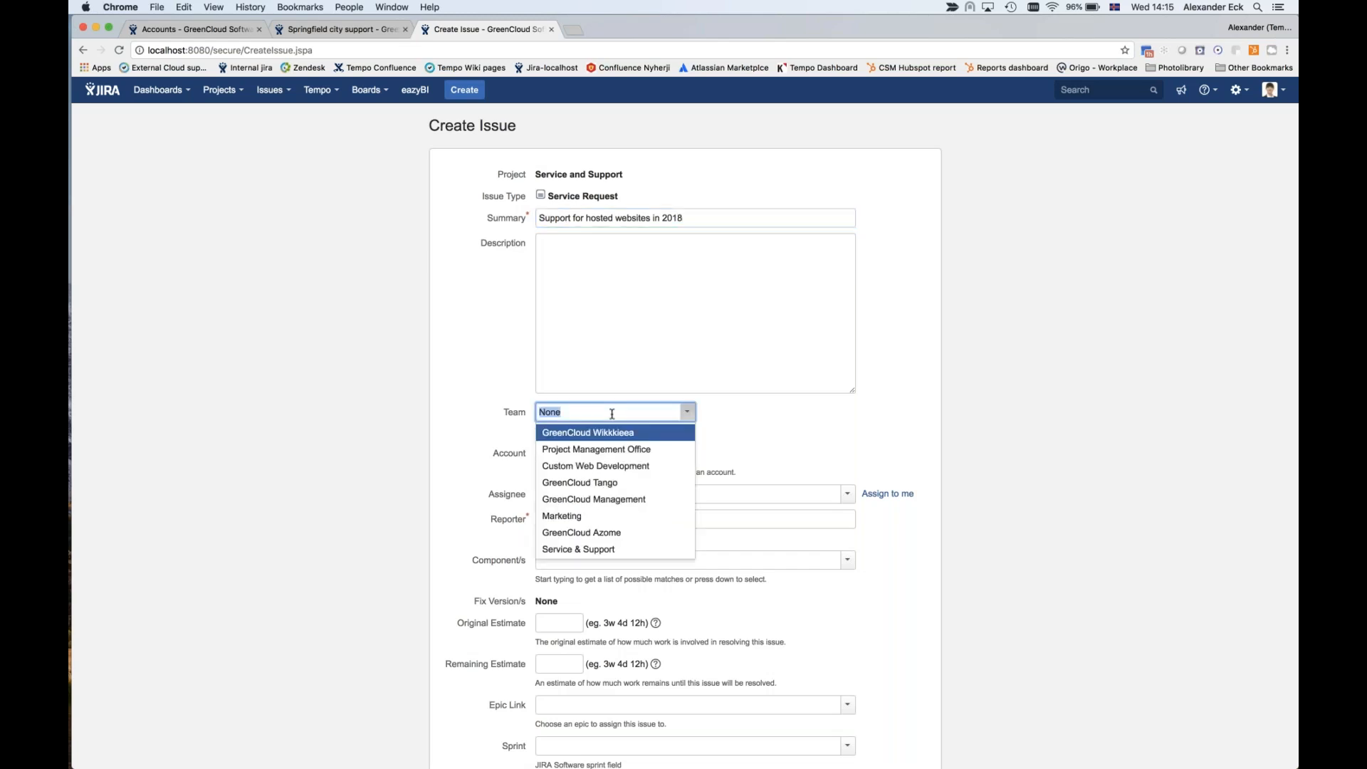
pyautogui.click(597, 551)
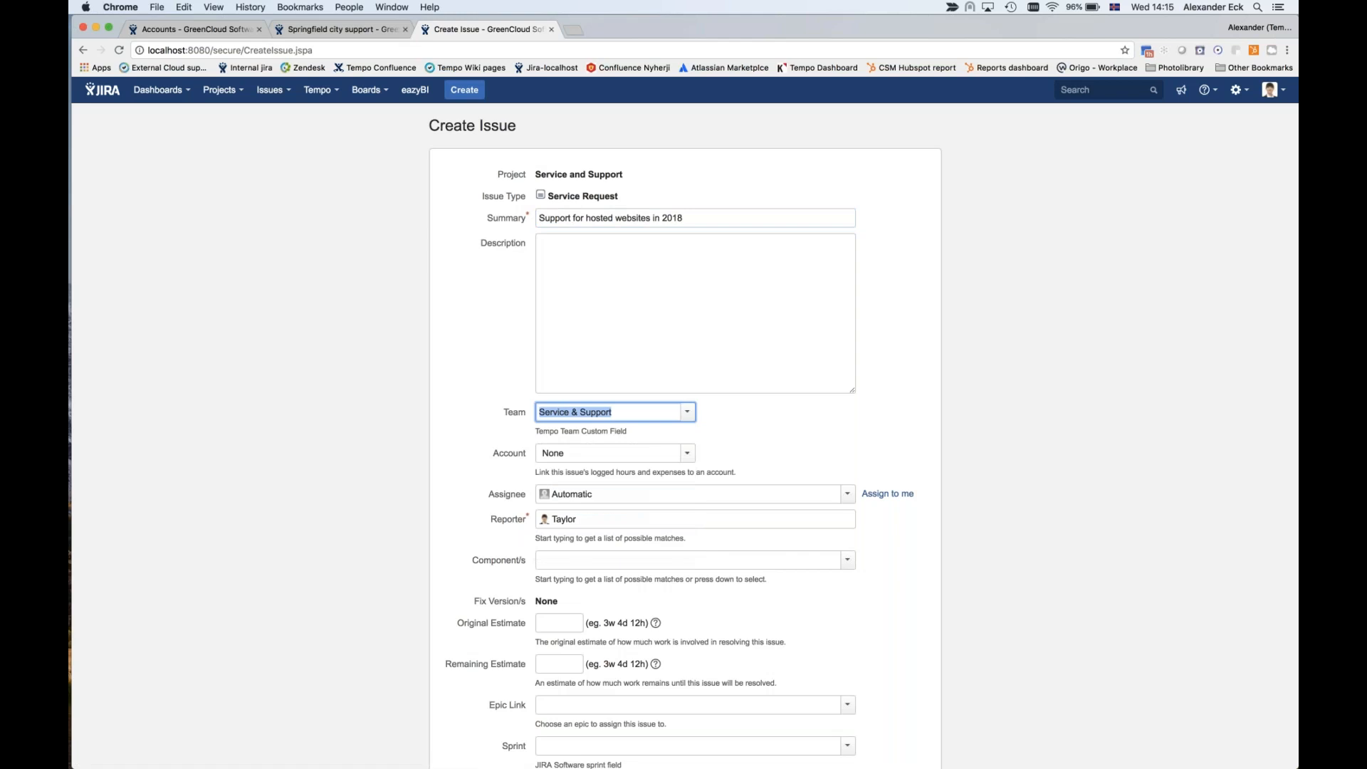
# - Link the new issue to the Springfield city support (Spring_support) account
pyautogui.doubleClick(513, 453)
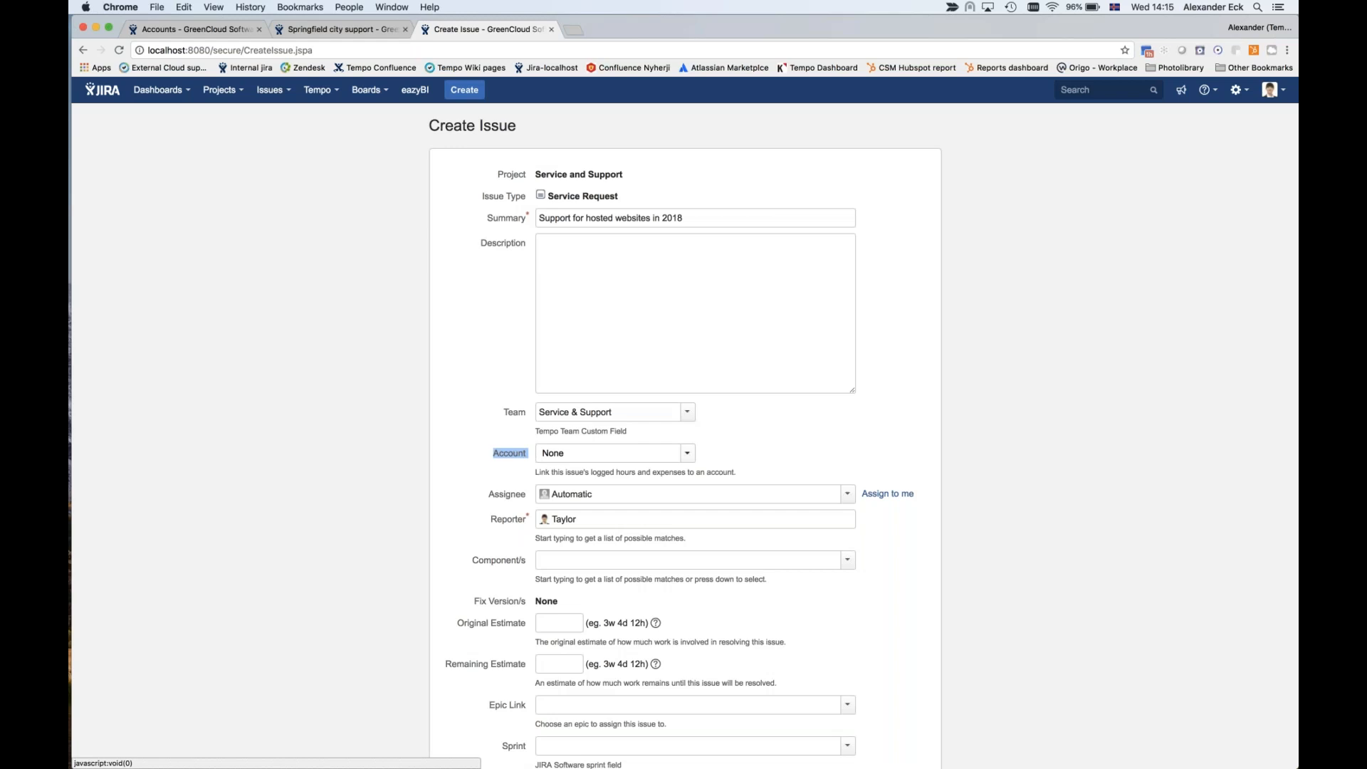
pyautogui.click(574, 458)
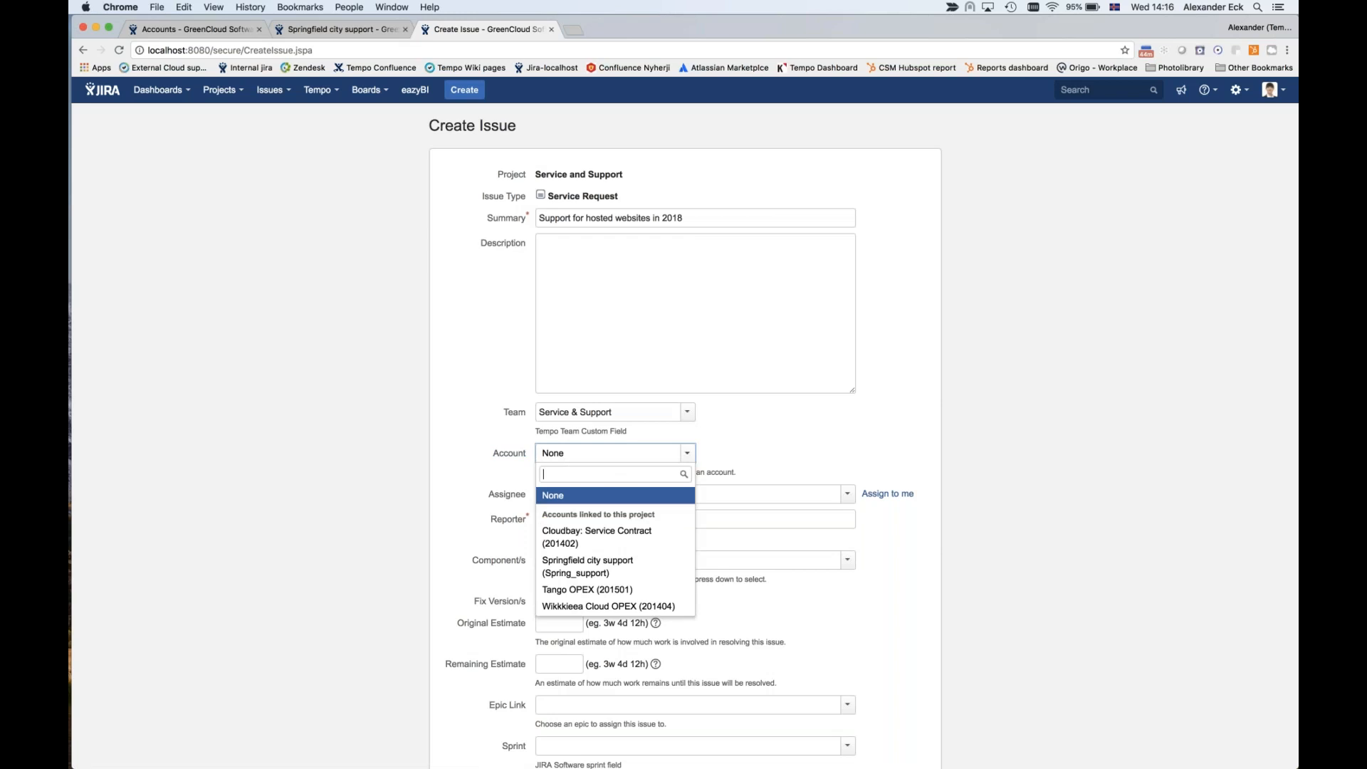
pyautogui.click(614, 569)
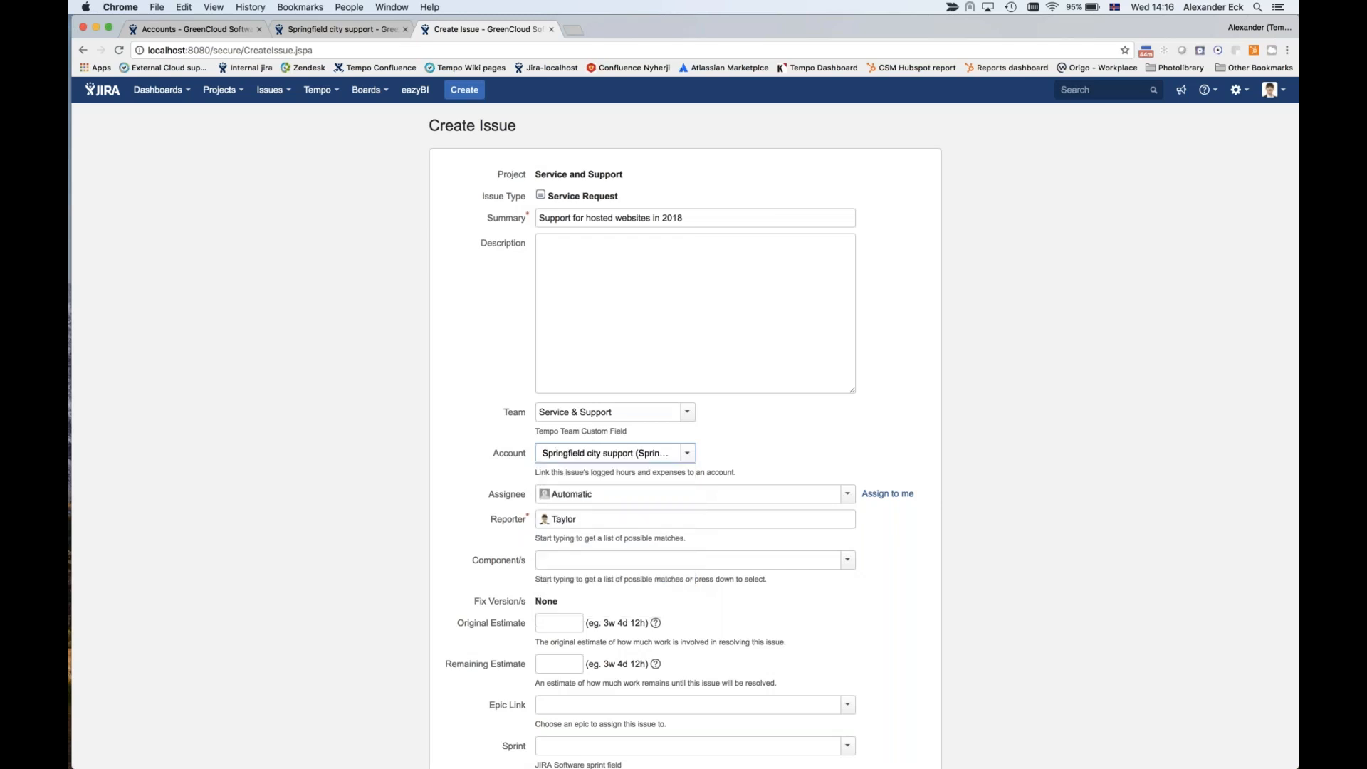
pyautogui.click(688, 454)
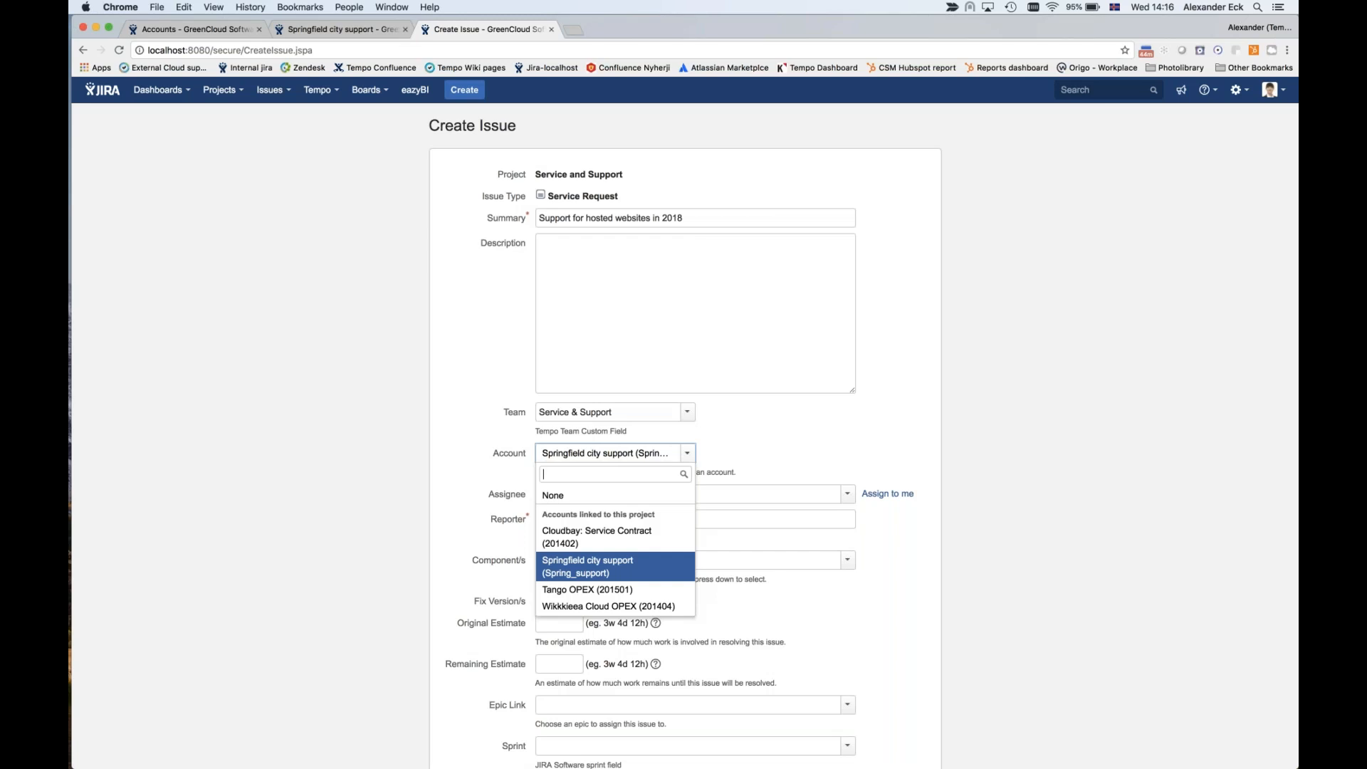
pyautogui.click(585, 569)
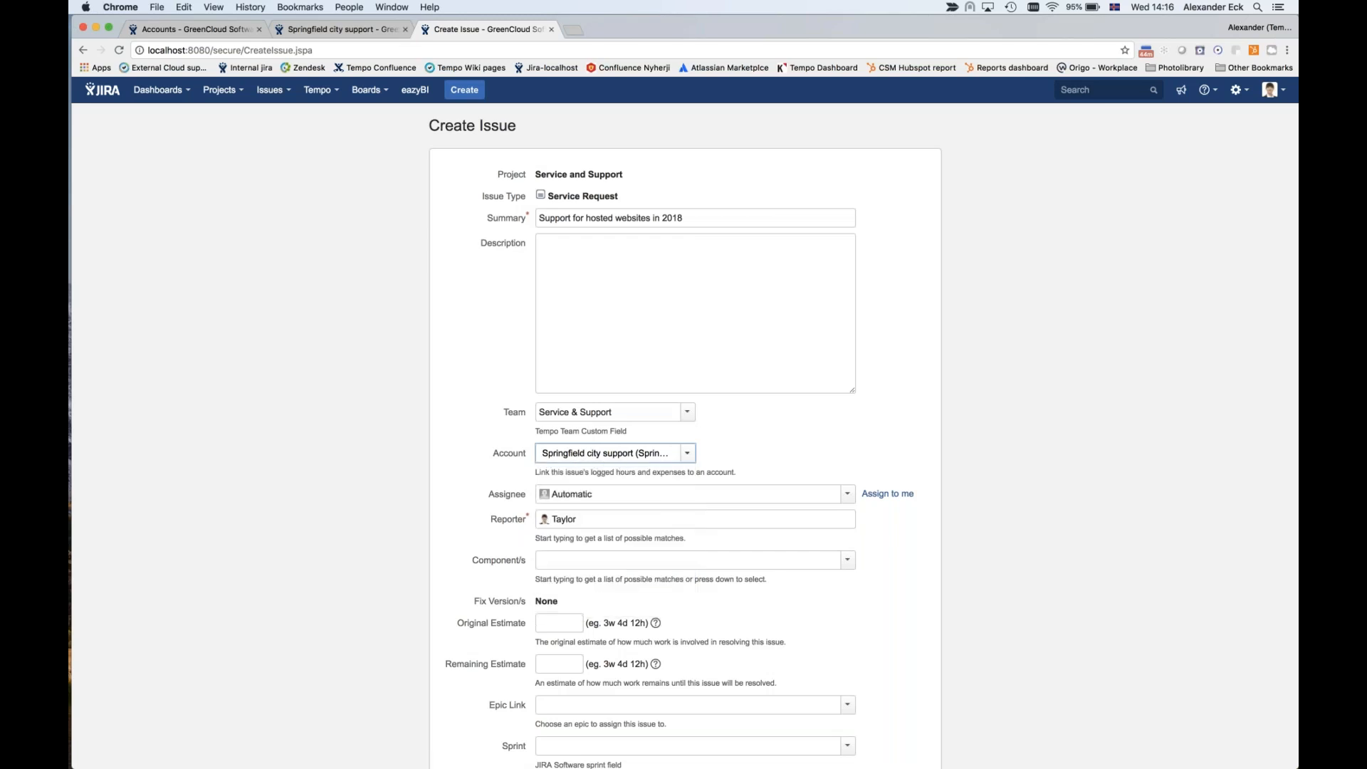
# - Set the original estimate to 50h and create the service request
pyautogui.scroll(-1, 646, 498)
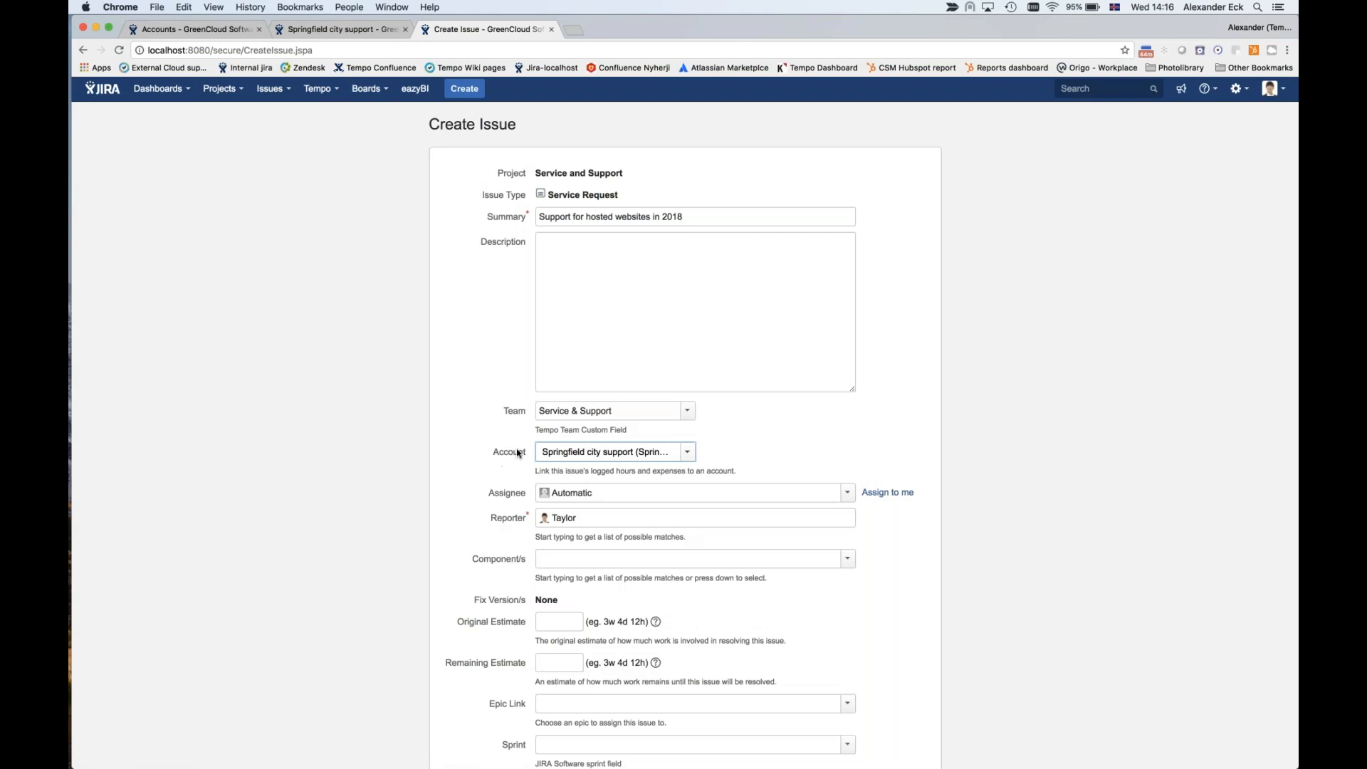
pyautogui.scroll(-2, 596, 535)
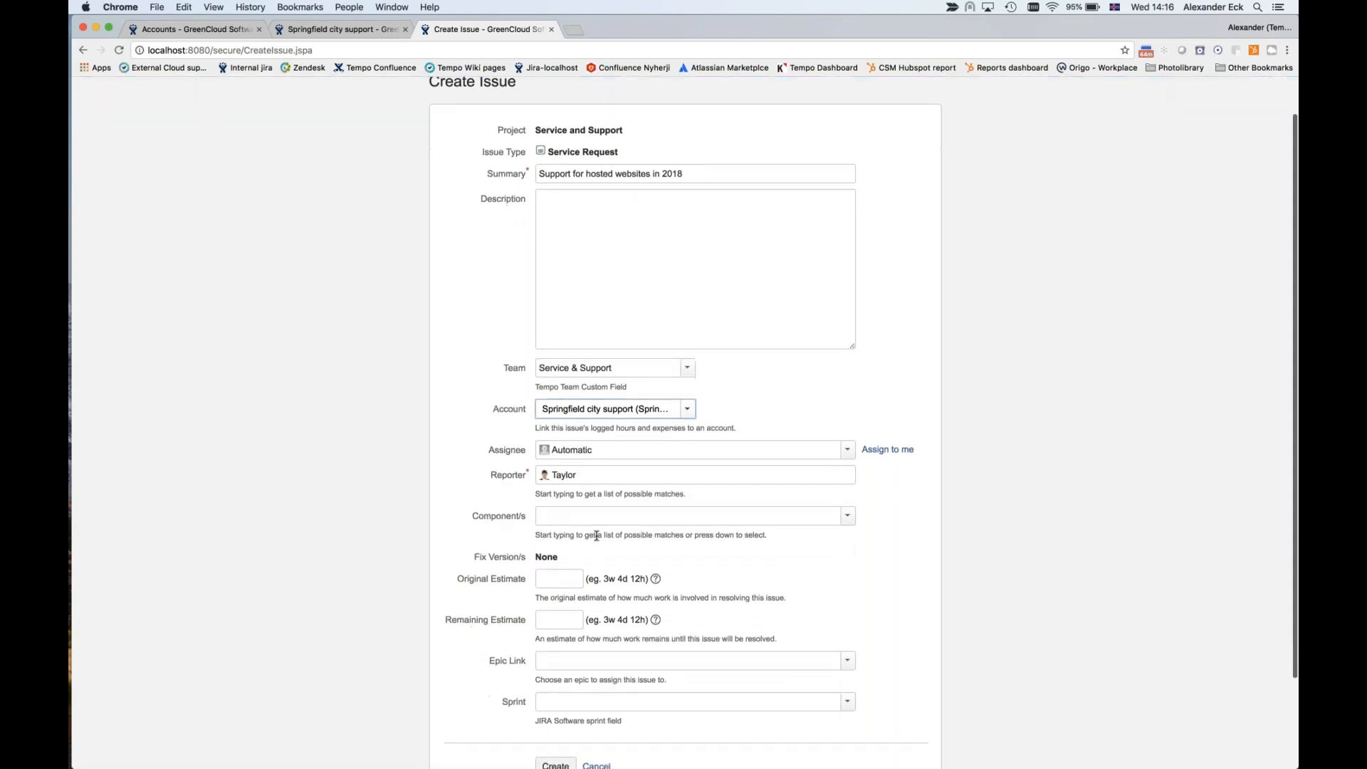
pyautogui.scroll(-2, 489, 495)
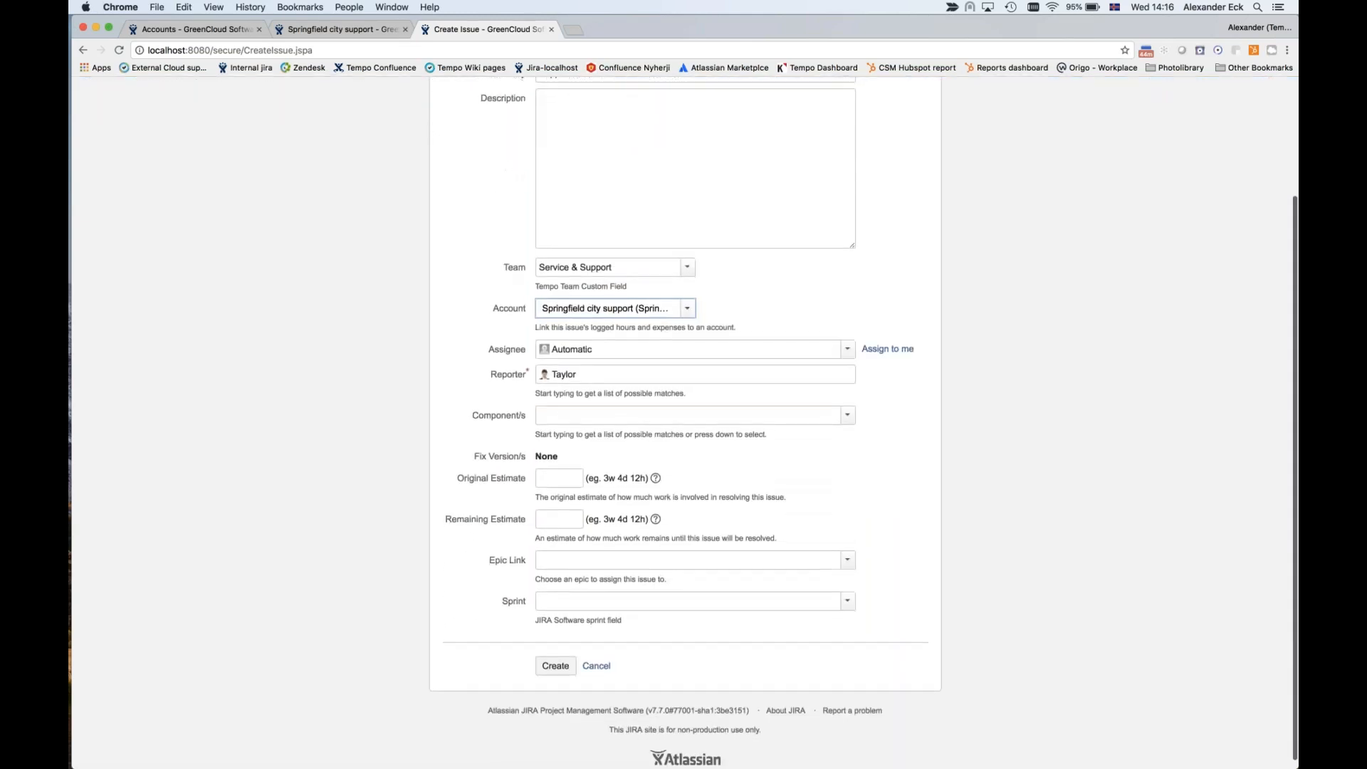
pyautogui.click(565, 480)
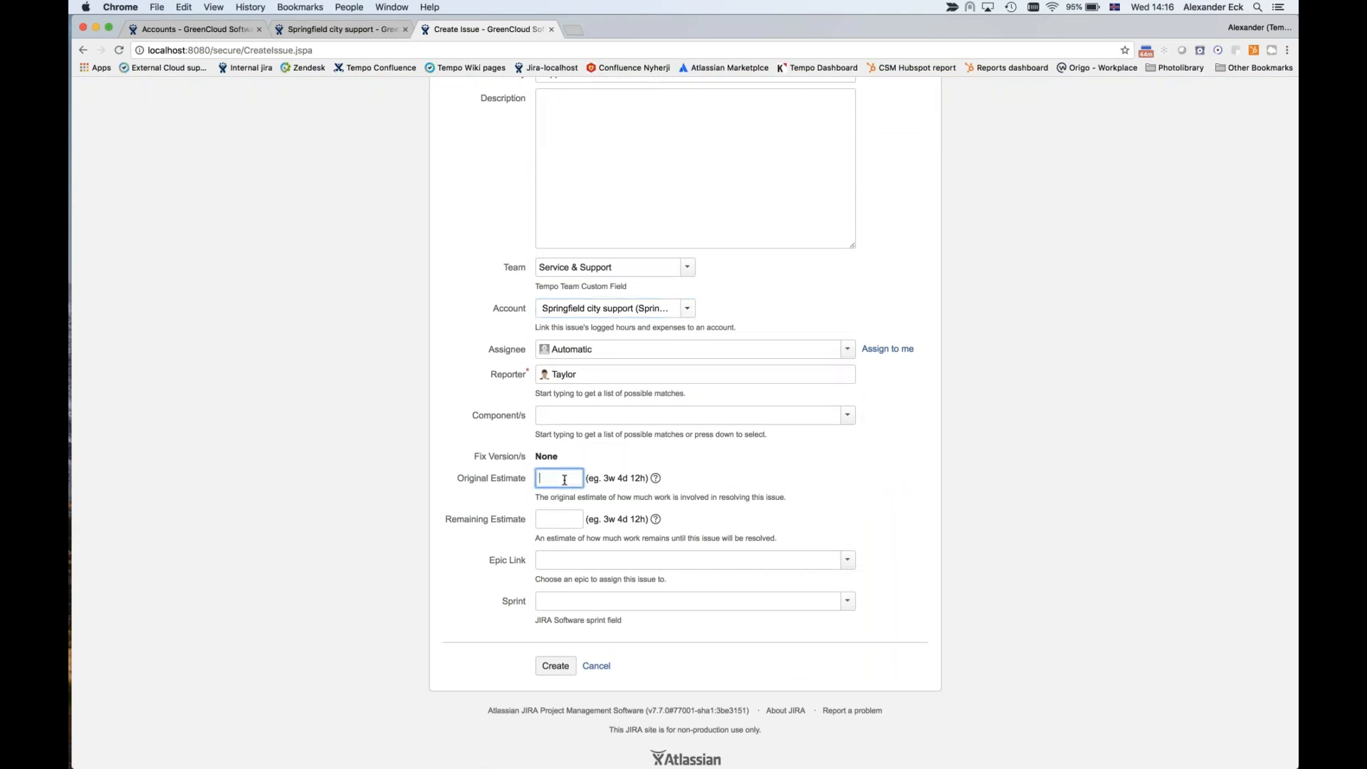
pyautogui.write('50')
pyautogui.click(560, 668)
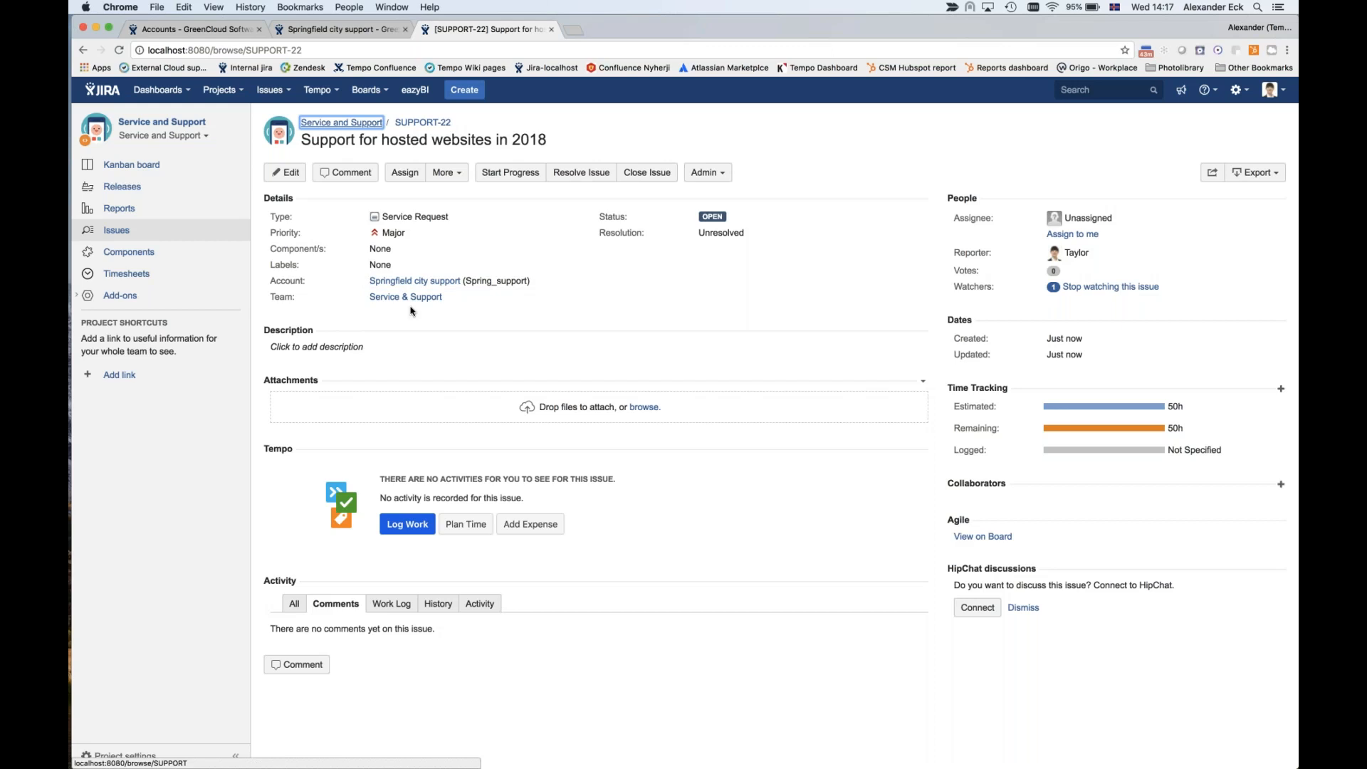
# - Return to the accounts tab and open Tempo's Manage Portfolios page
pyautogui.click(317, 32)
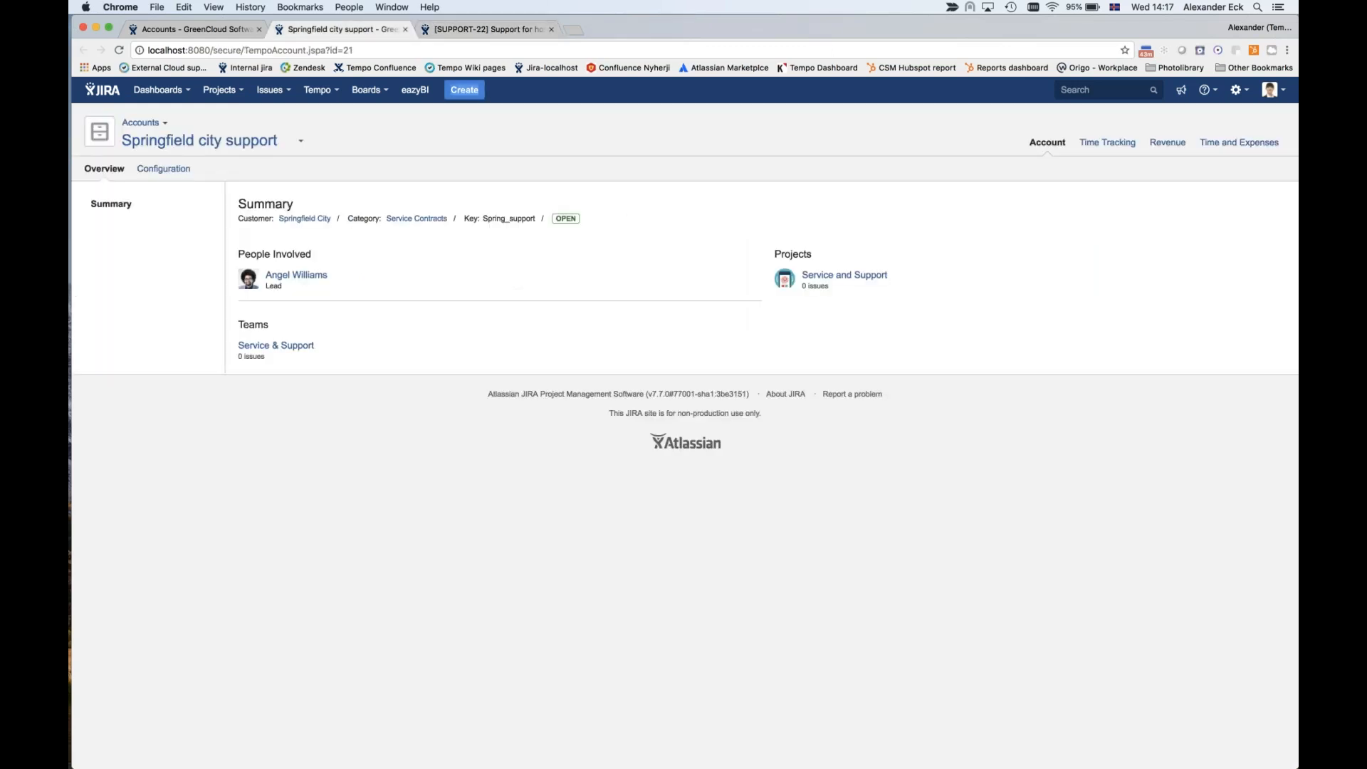
pyautogui.click(237, 30)
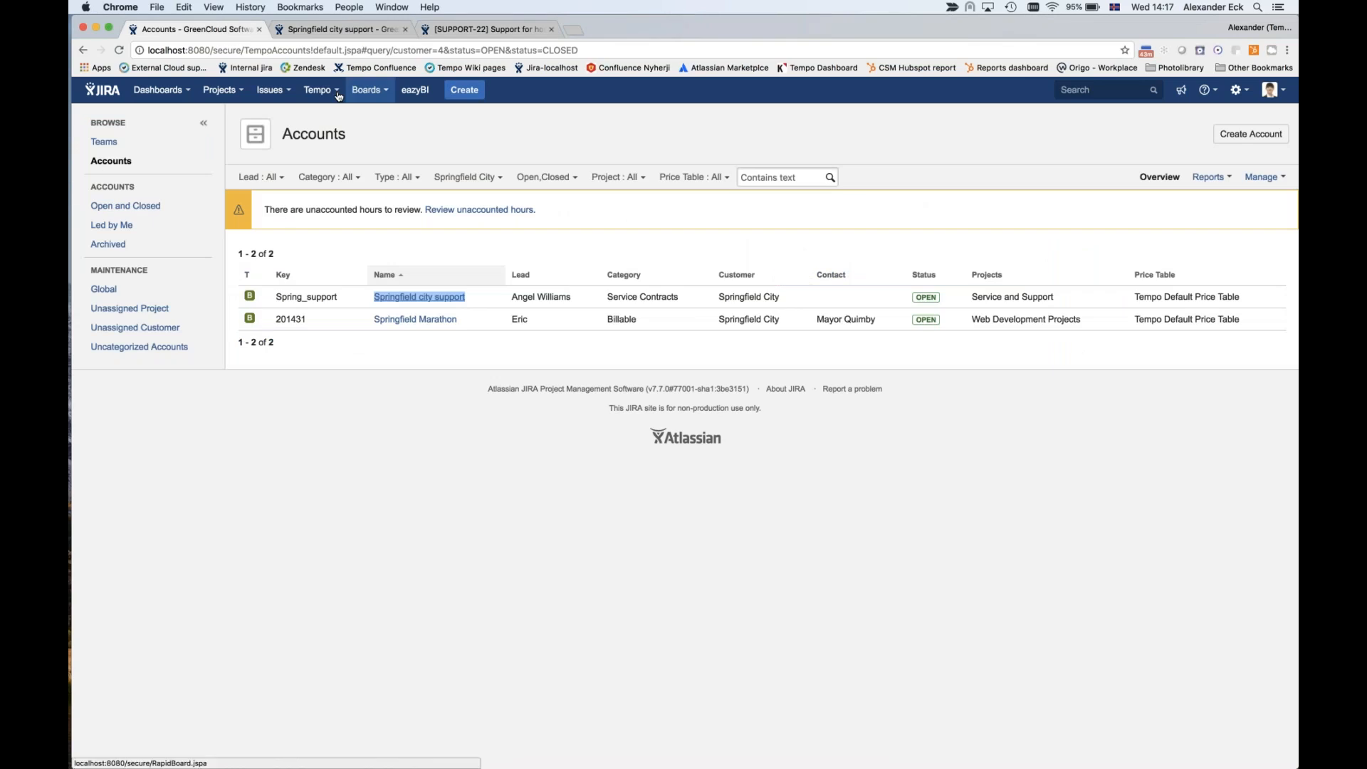
pyautogui.click(336, 91)
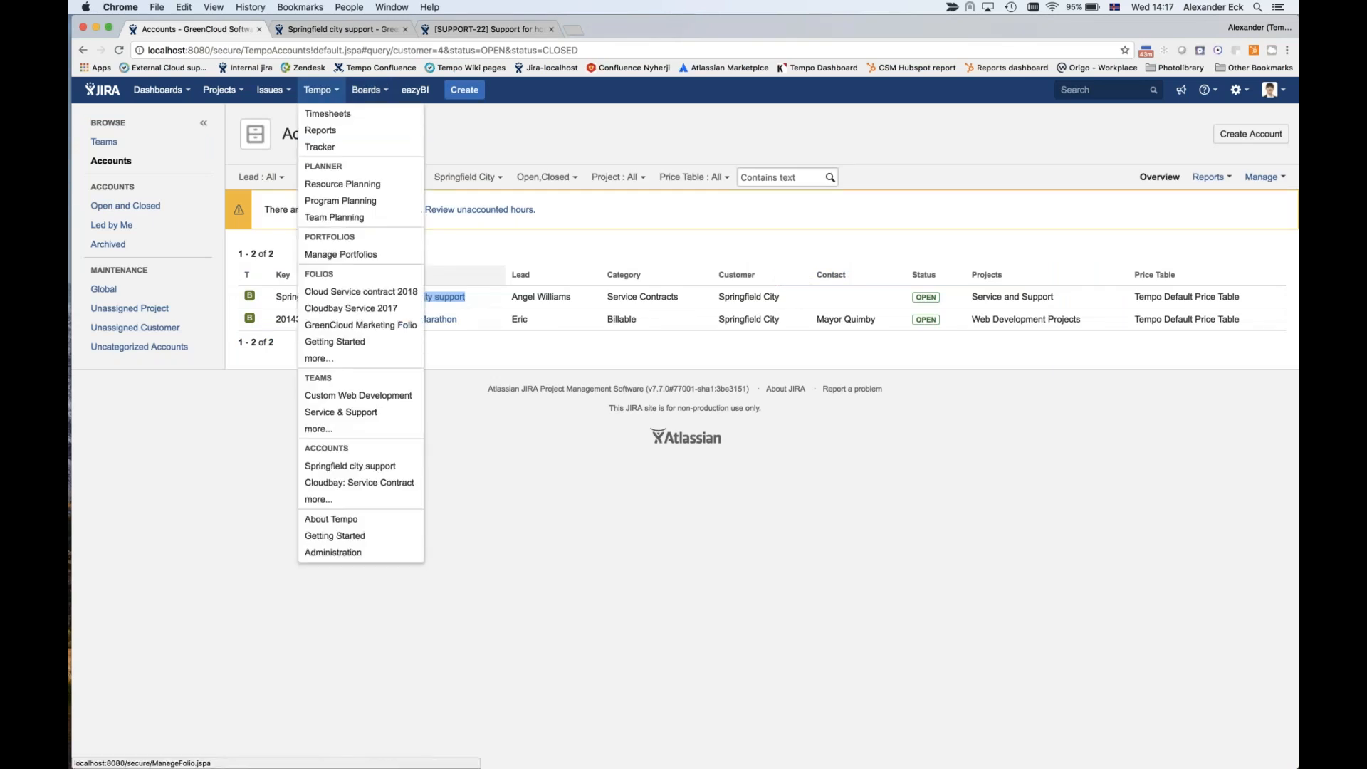
pyautogui.click(318, 358)
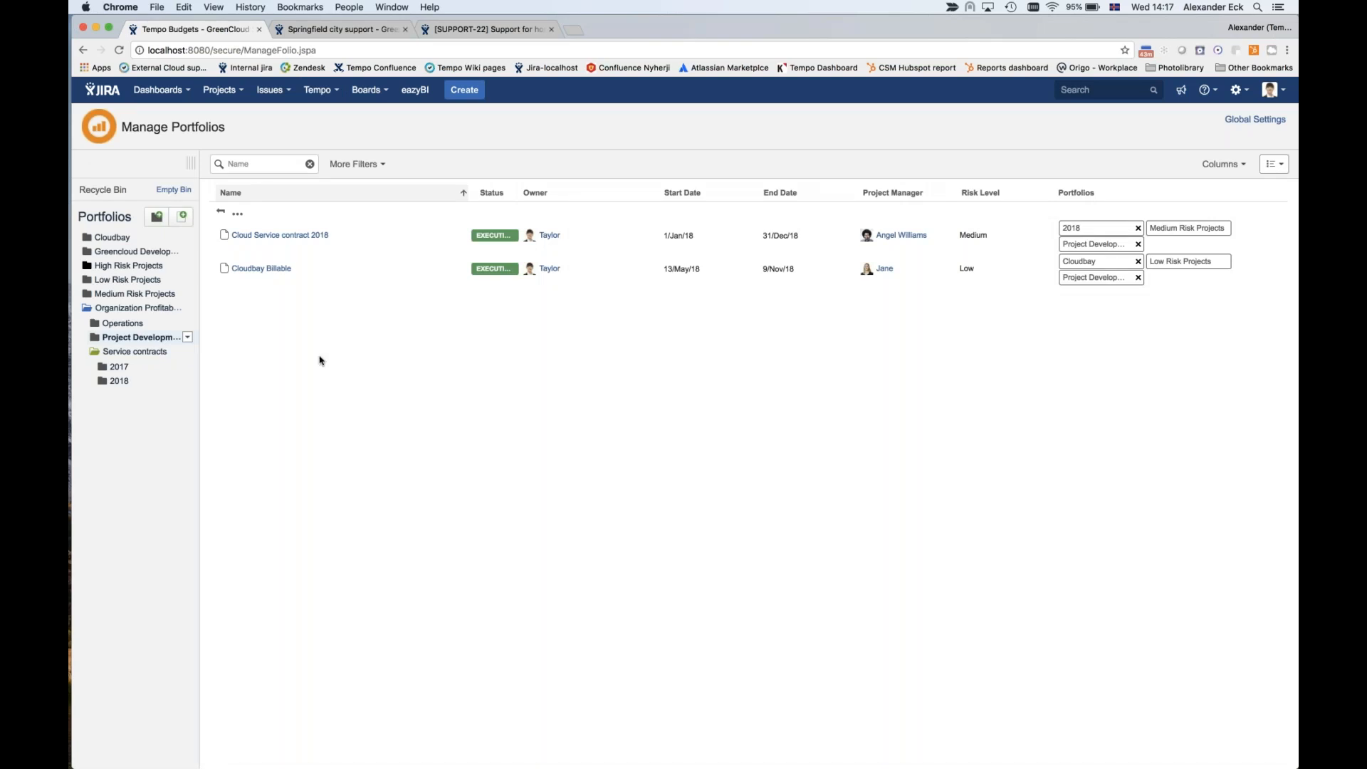
# - Start a new folio with its scope defined by accounts and set it to track Costs & Revenue
pyautogui.click(180, 218)
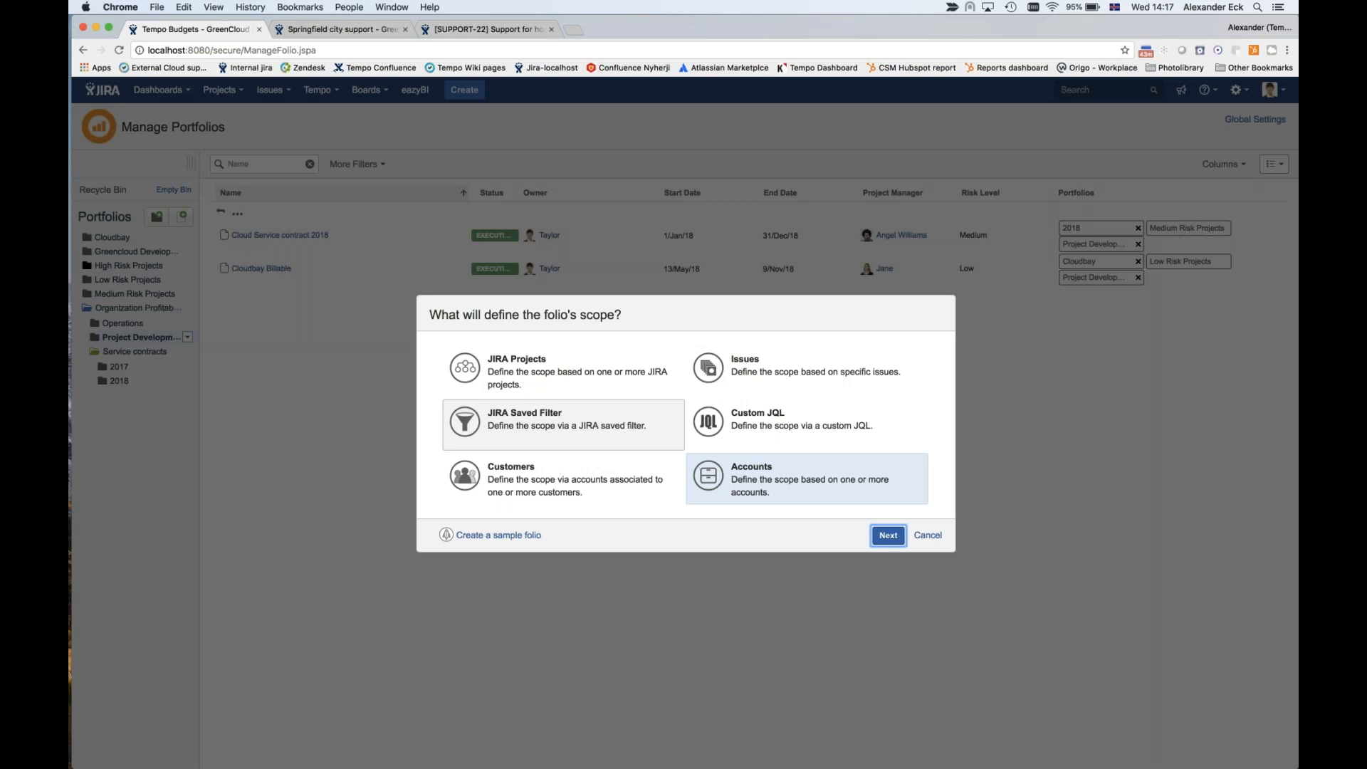
pyautogui.click(756, 477)
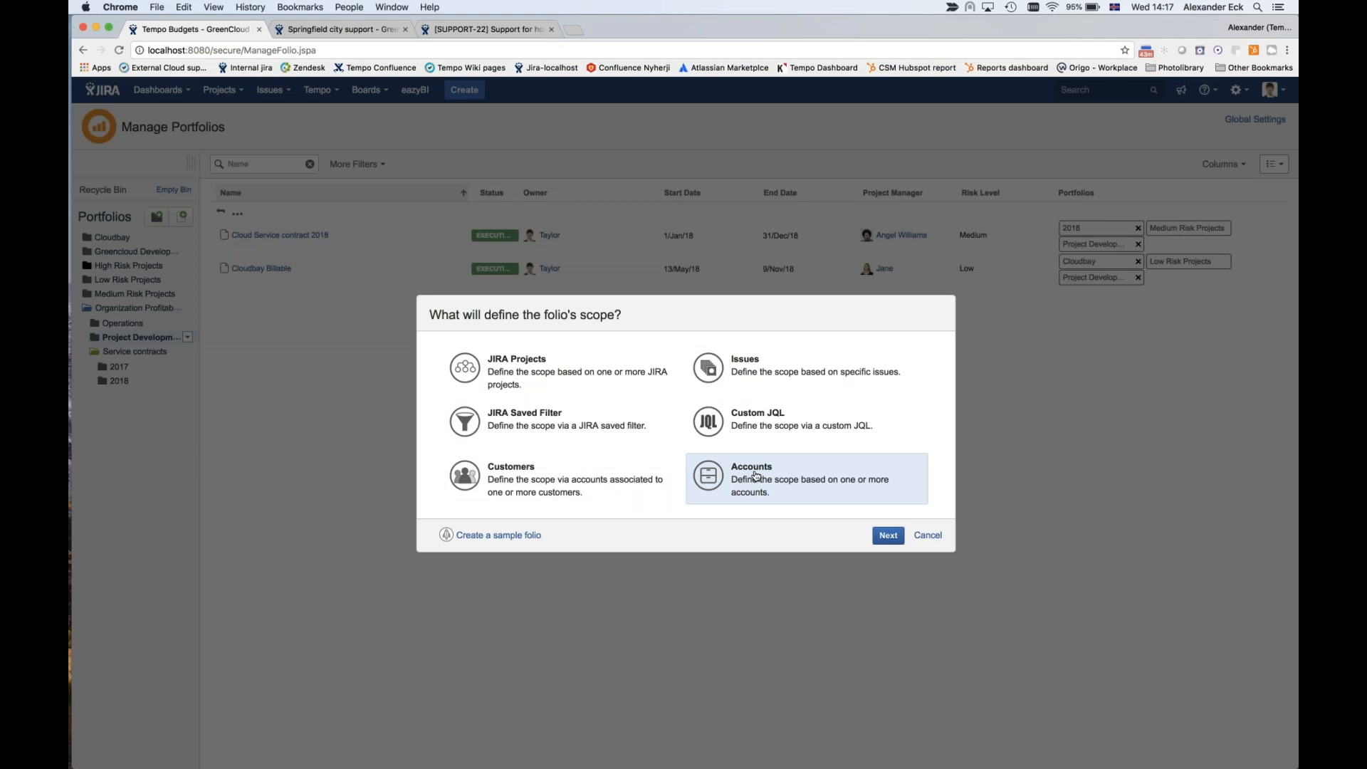
pyautogui.click(889, 534)
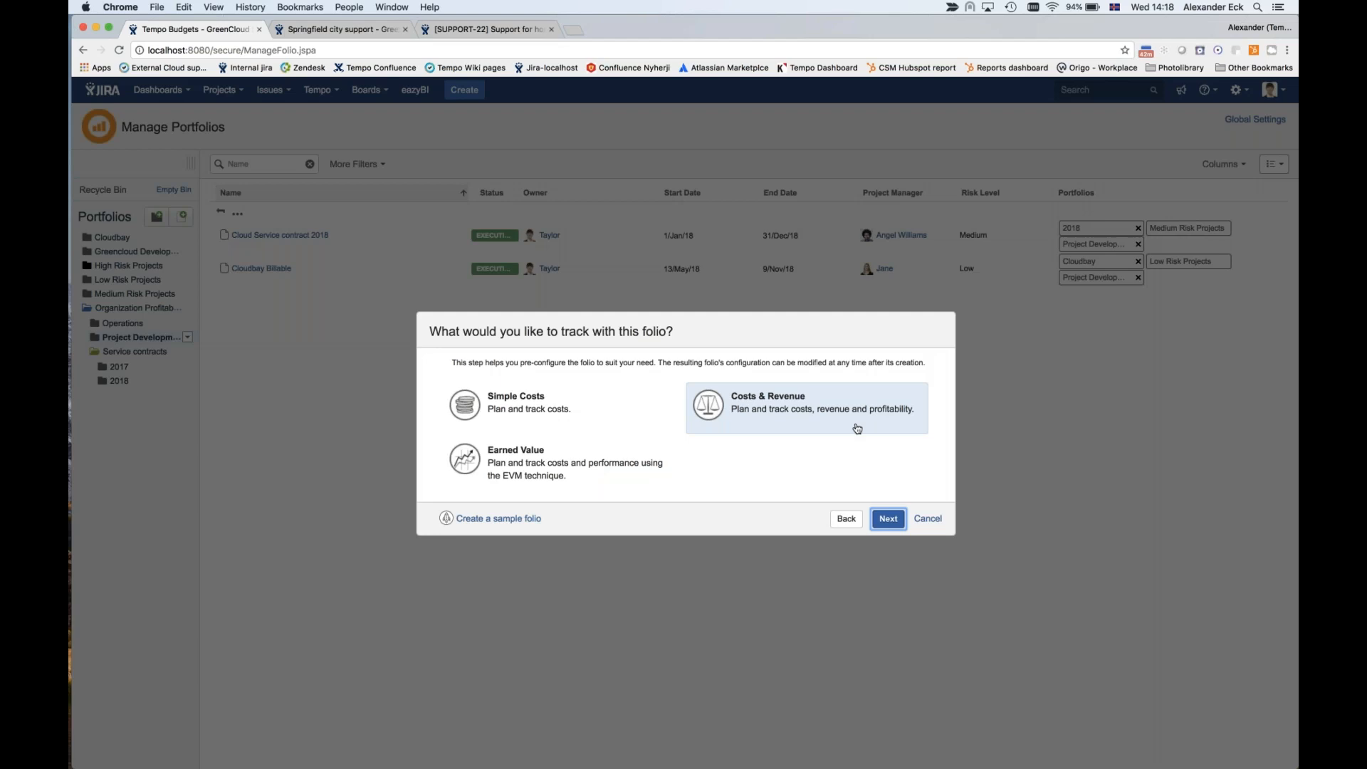
pyautogui.click(889, 520)
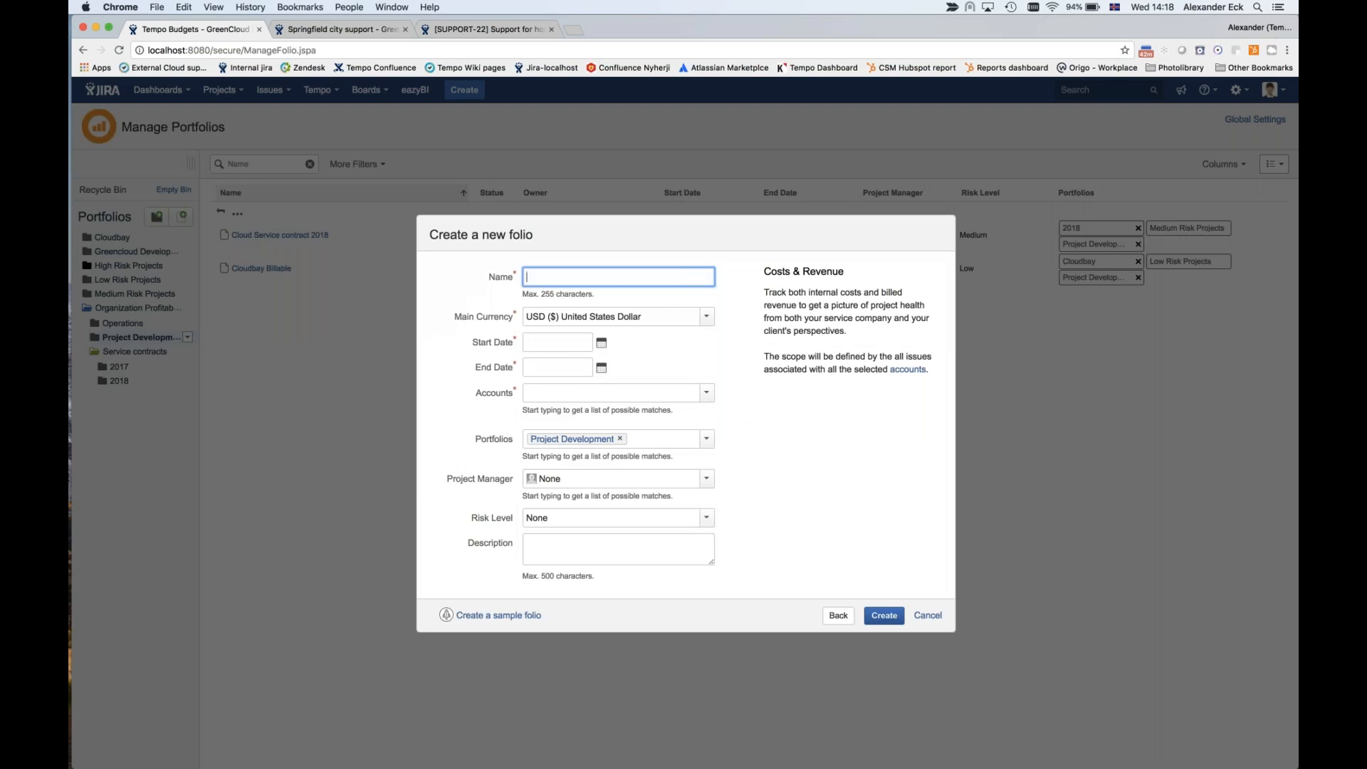
# - Name the folio "Springfield city support 2018" and set its dates from 1/Aug/18 to 31/Dec/18
pyautogui.write('Springfield city support 2018')
pyautogui.click(602, 346)
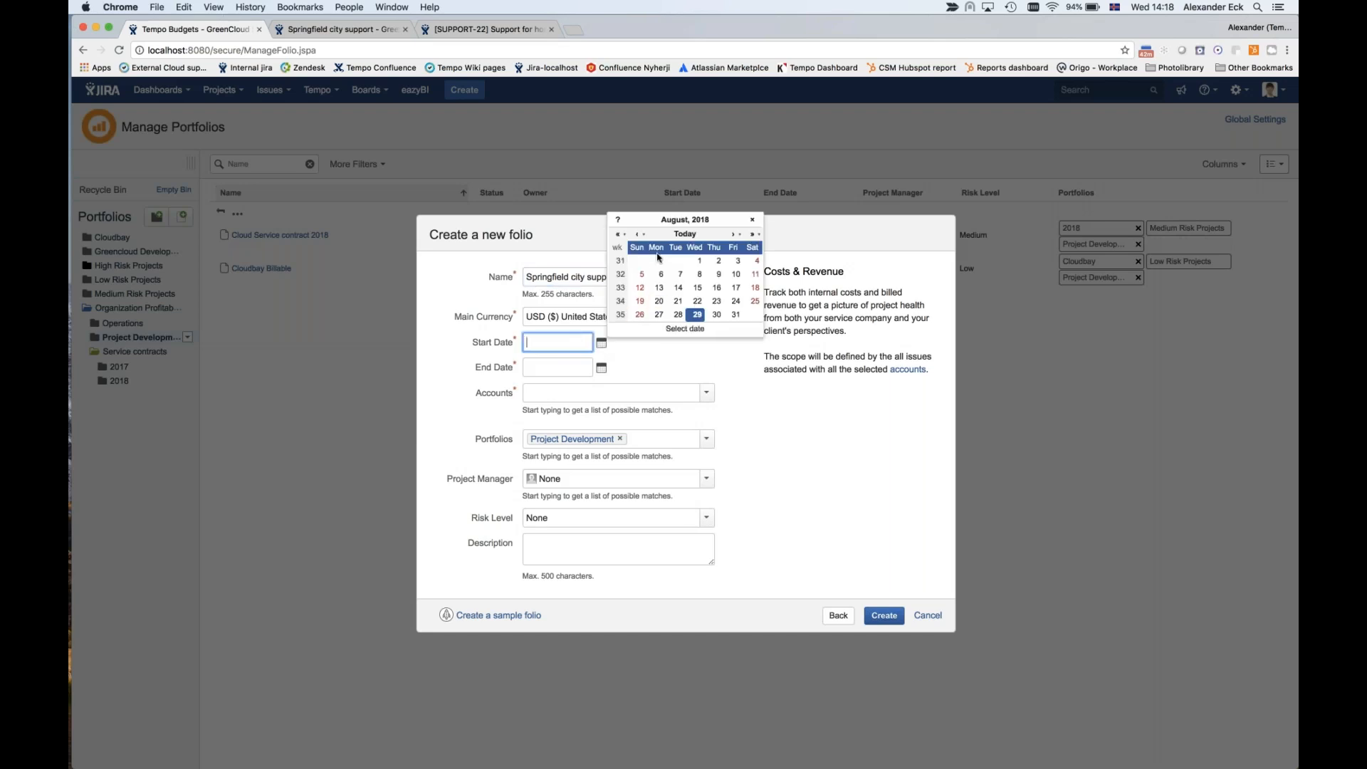
pyautogui.click(700, 262)
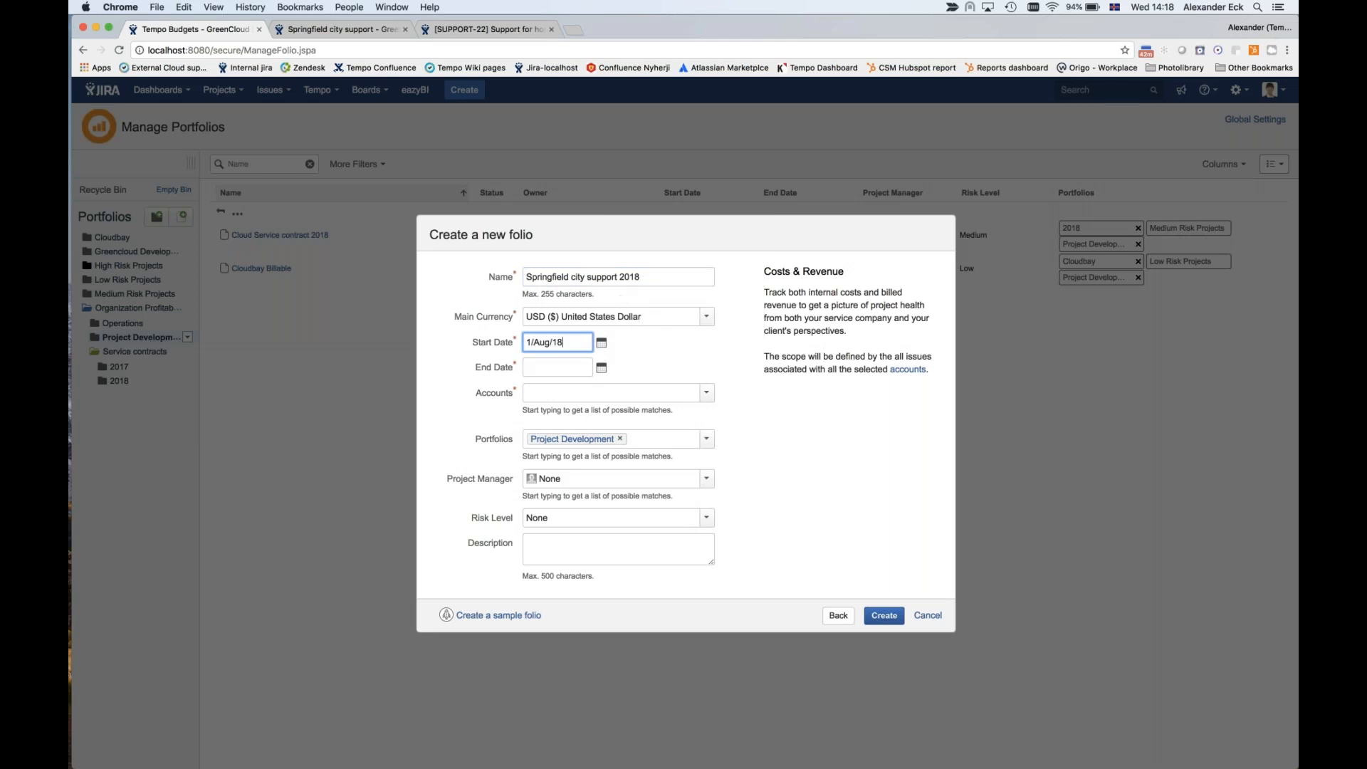
pyautogui.click(601, 368)
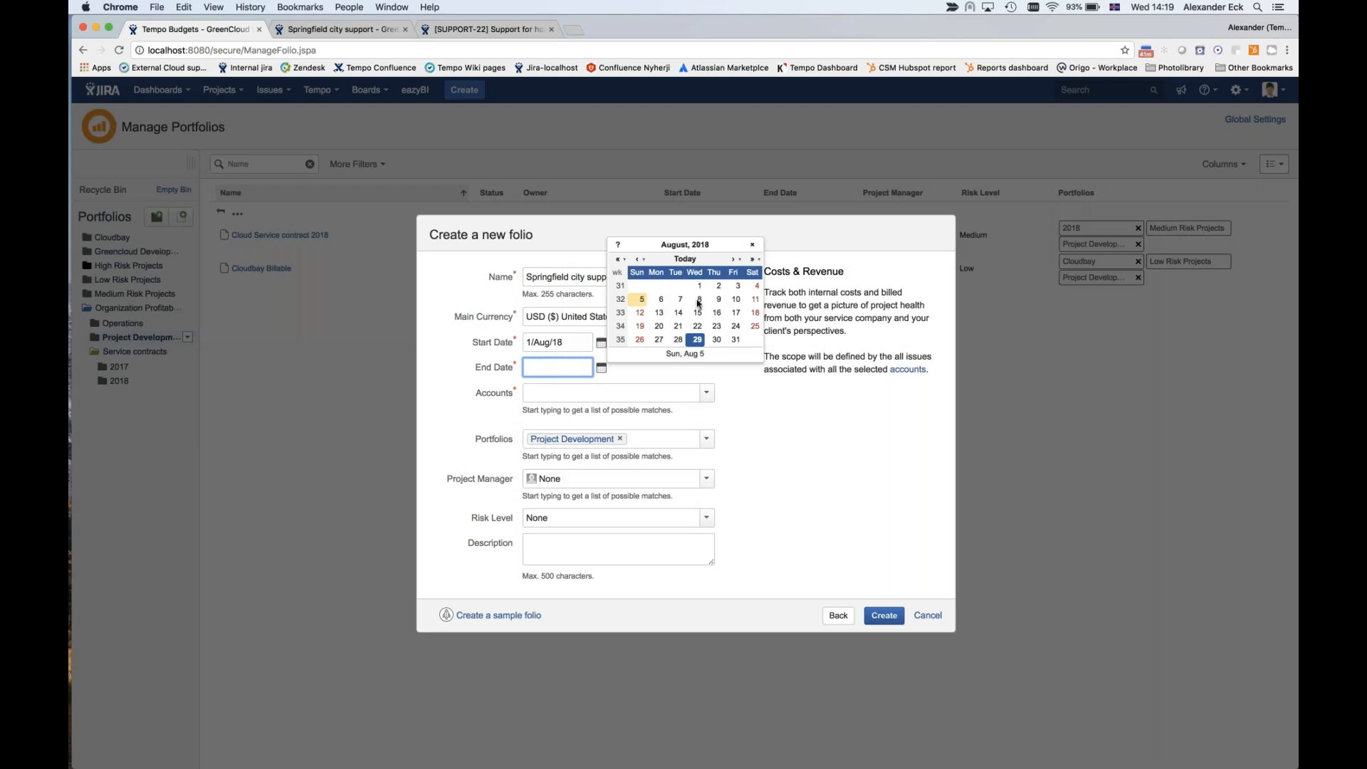
pyautogui.click(731, 261)
pyautogui.click(731, 261)
pyautogui.click(731, 260)
pyautogui.click(732, 260)
pyautogui.click(658, 353)
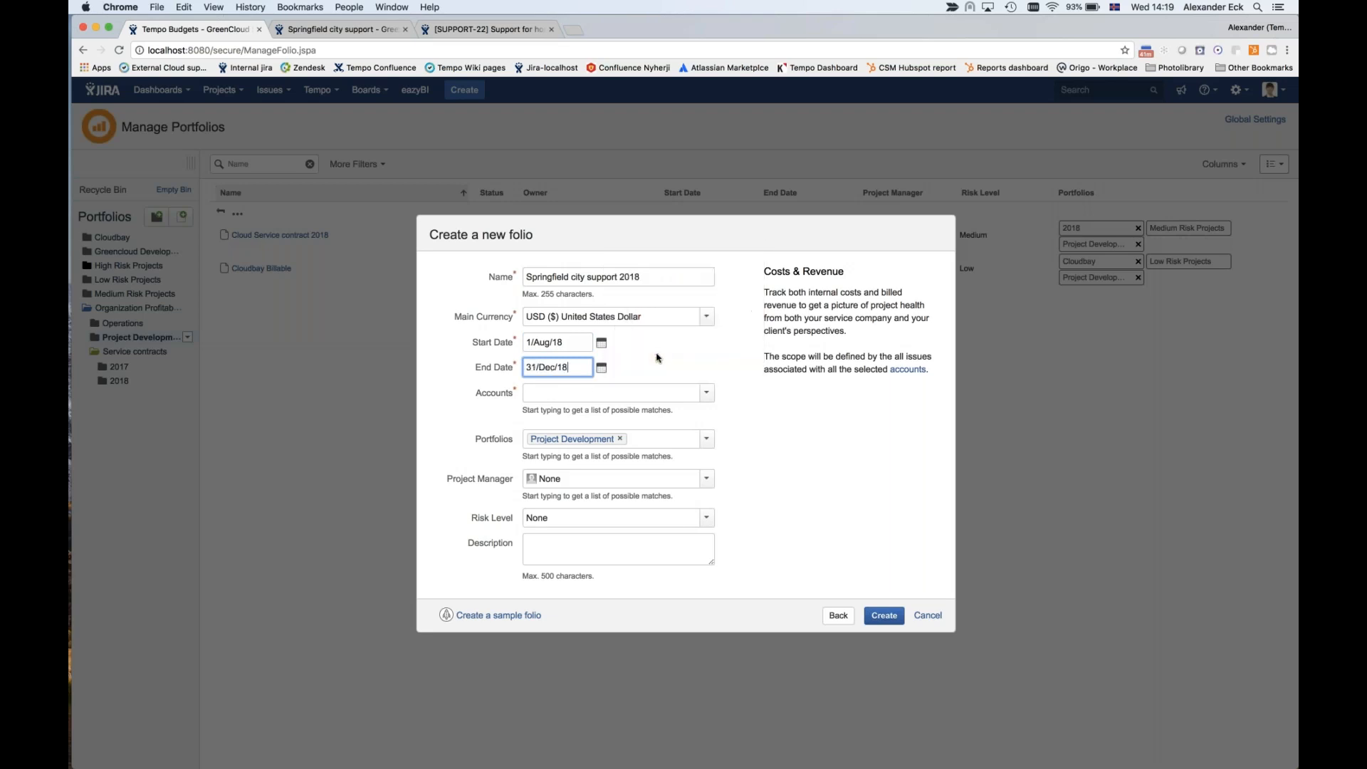
# - Add the Springfield city support account to the folio and replace the Project Development portfolio with 2018
pyautogui.click(595, 393)
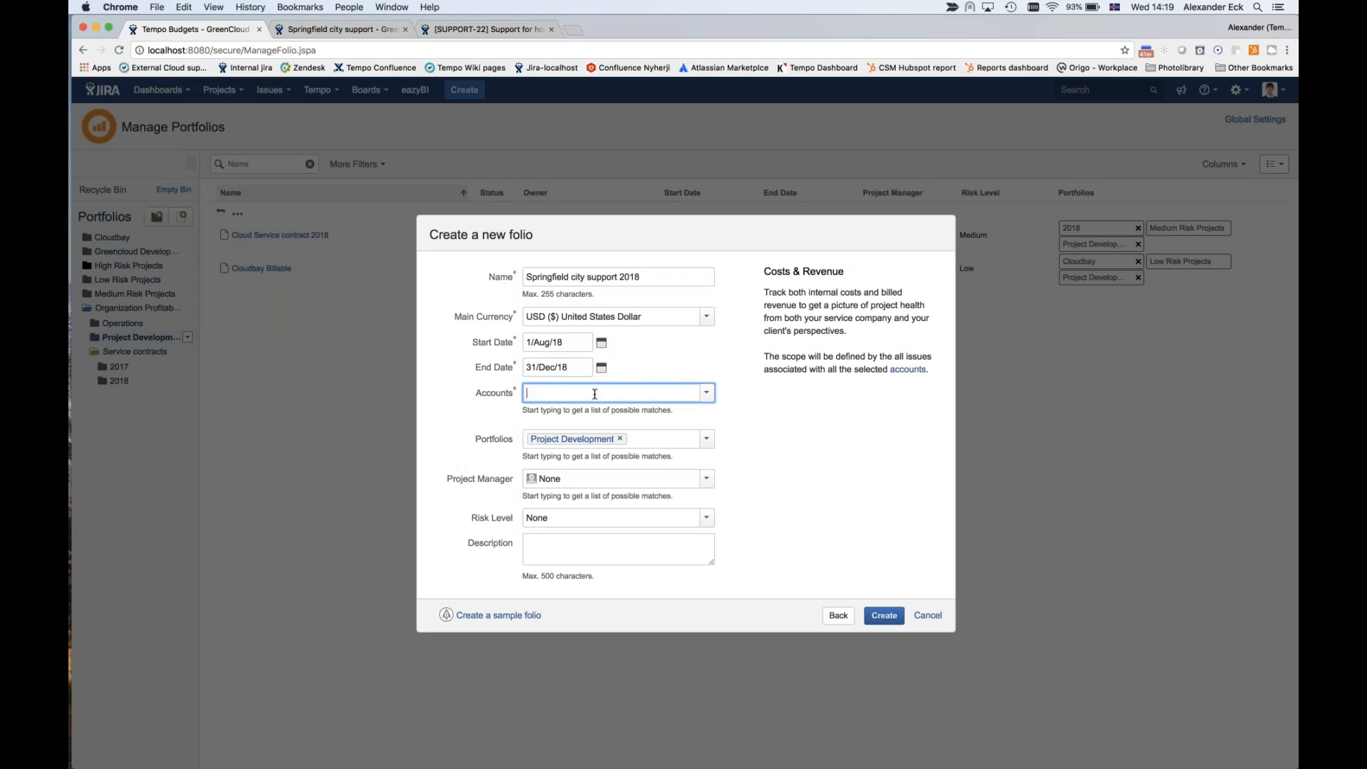
pyautogui.write('sprin')
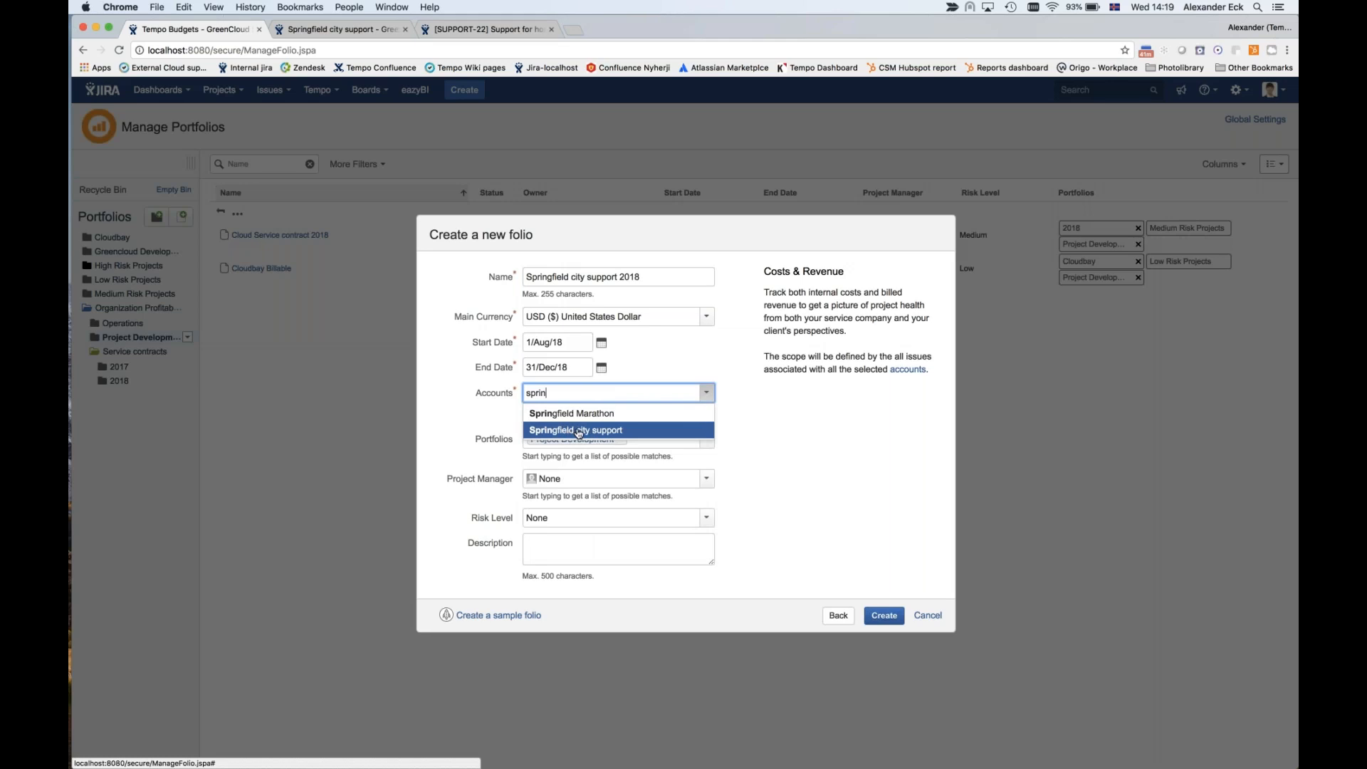
pyautogui.click(579, 431)
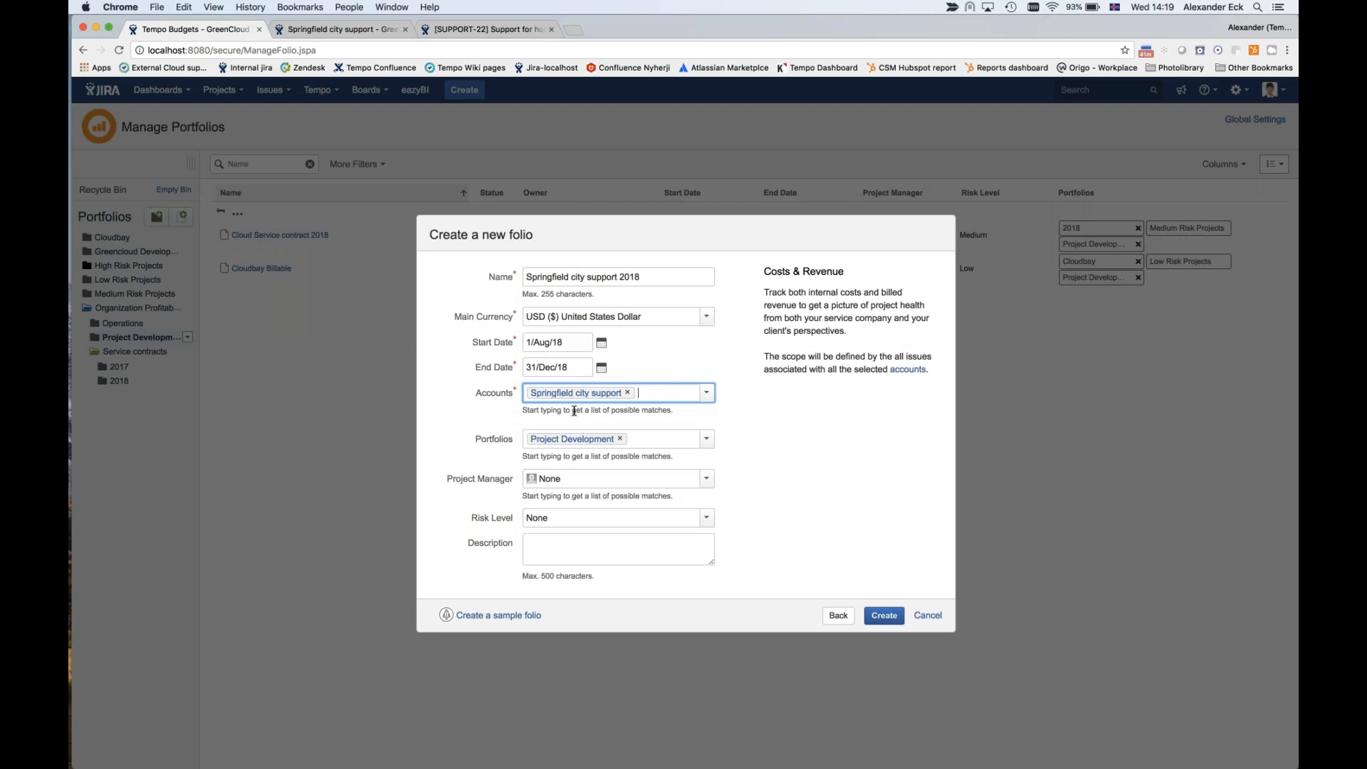
pyautogui.click(653, 440)
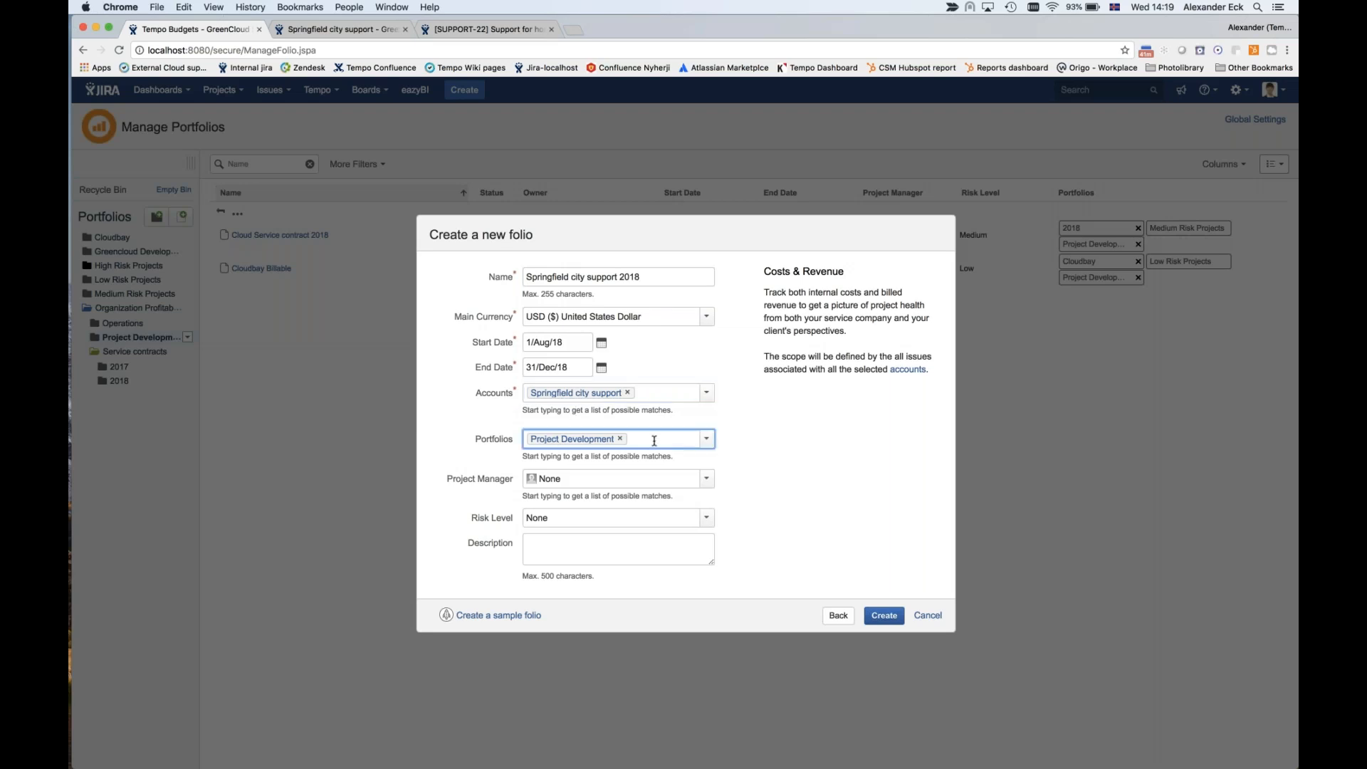
pyautogui.click(707, 440)
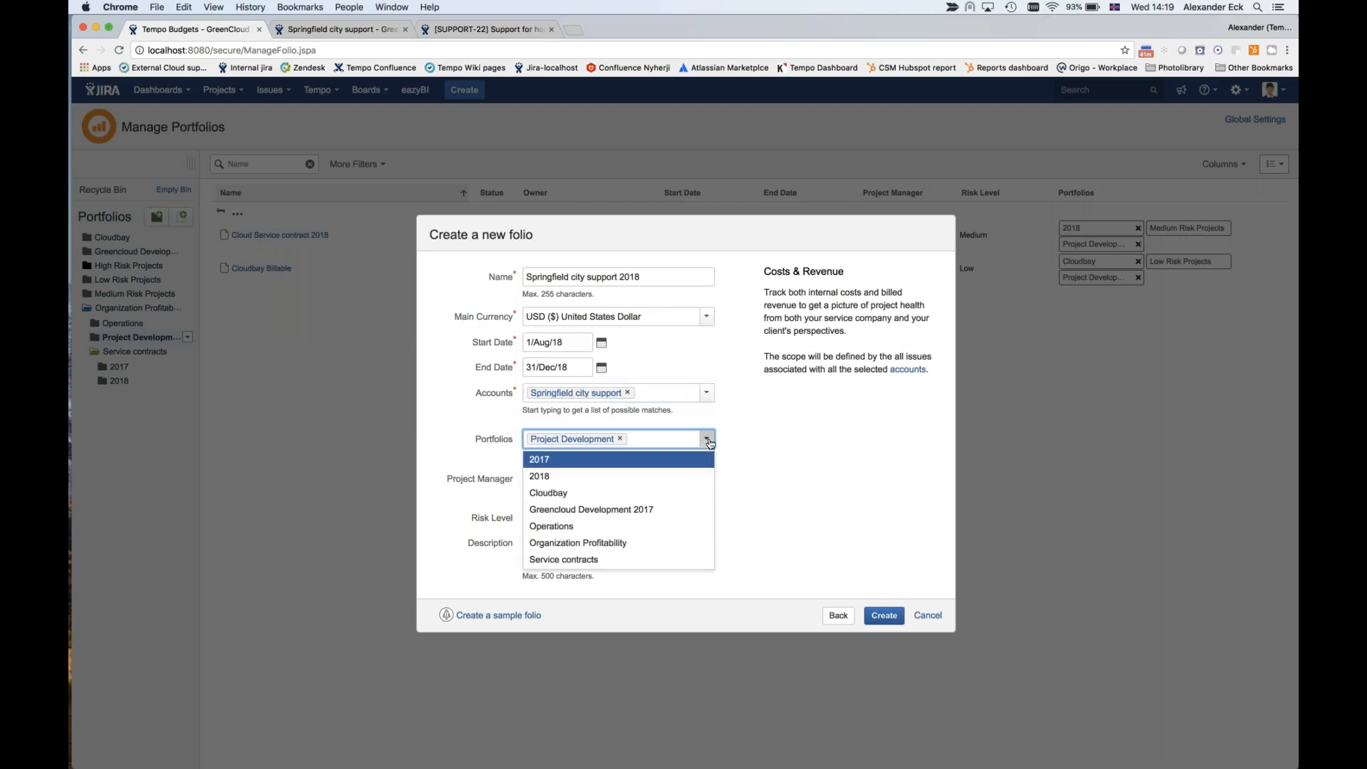
pyautogui.click(612, 474)
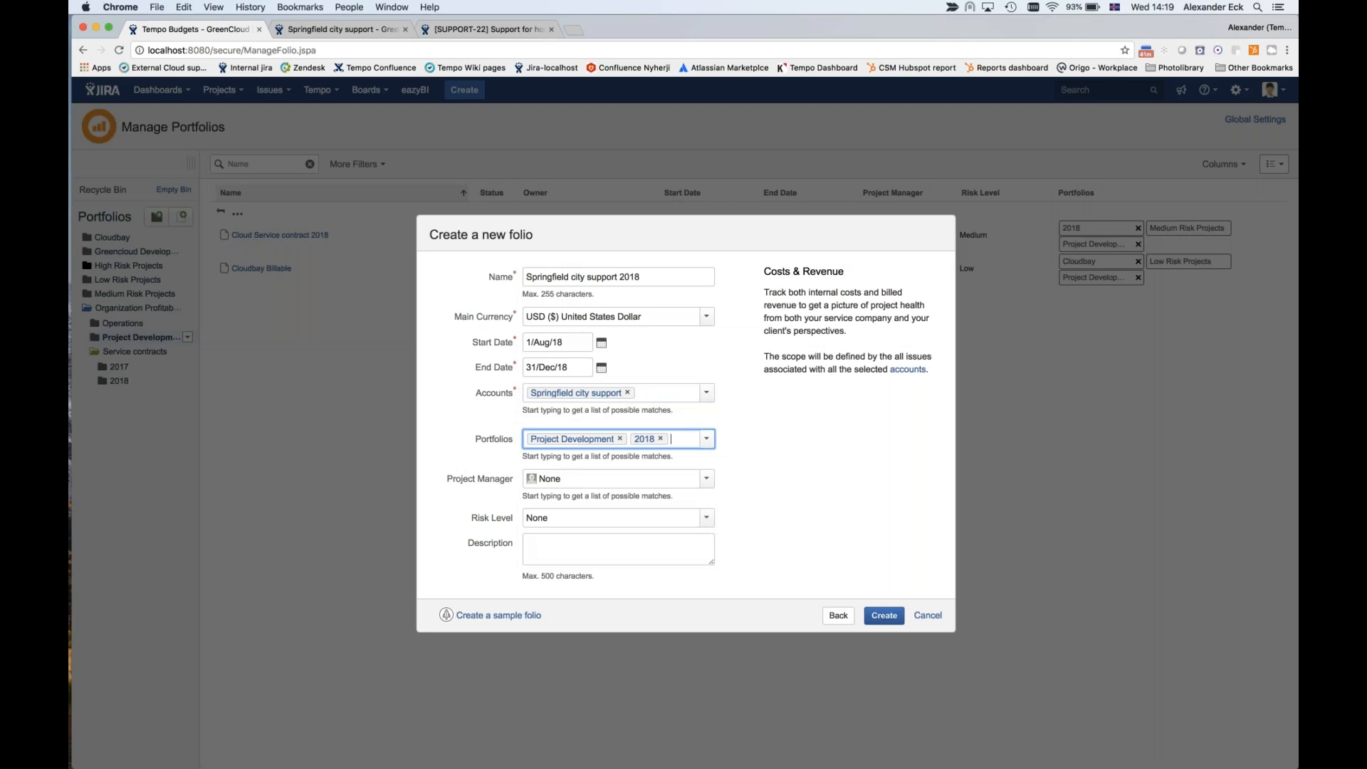
pyautogui.click(620, 439)
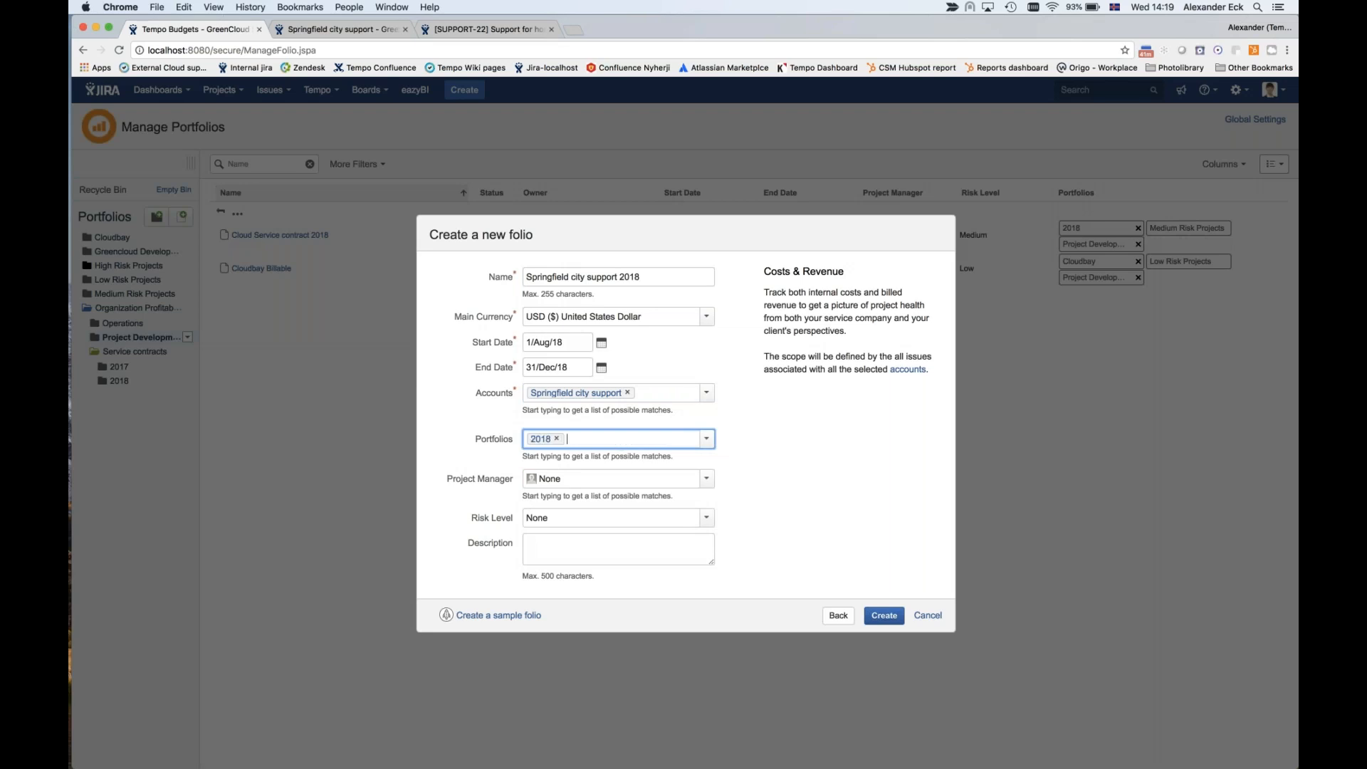
# - Assign the support account's lead as project manager, set the risk level to Low and create the folio
pyautogui.click(593, 475)
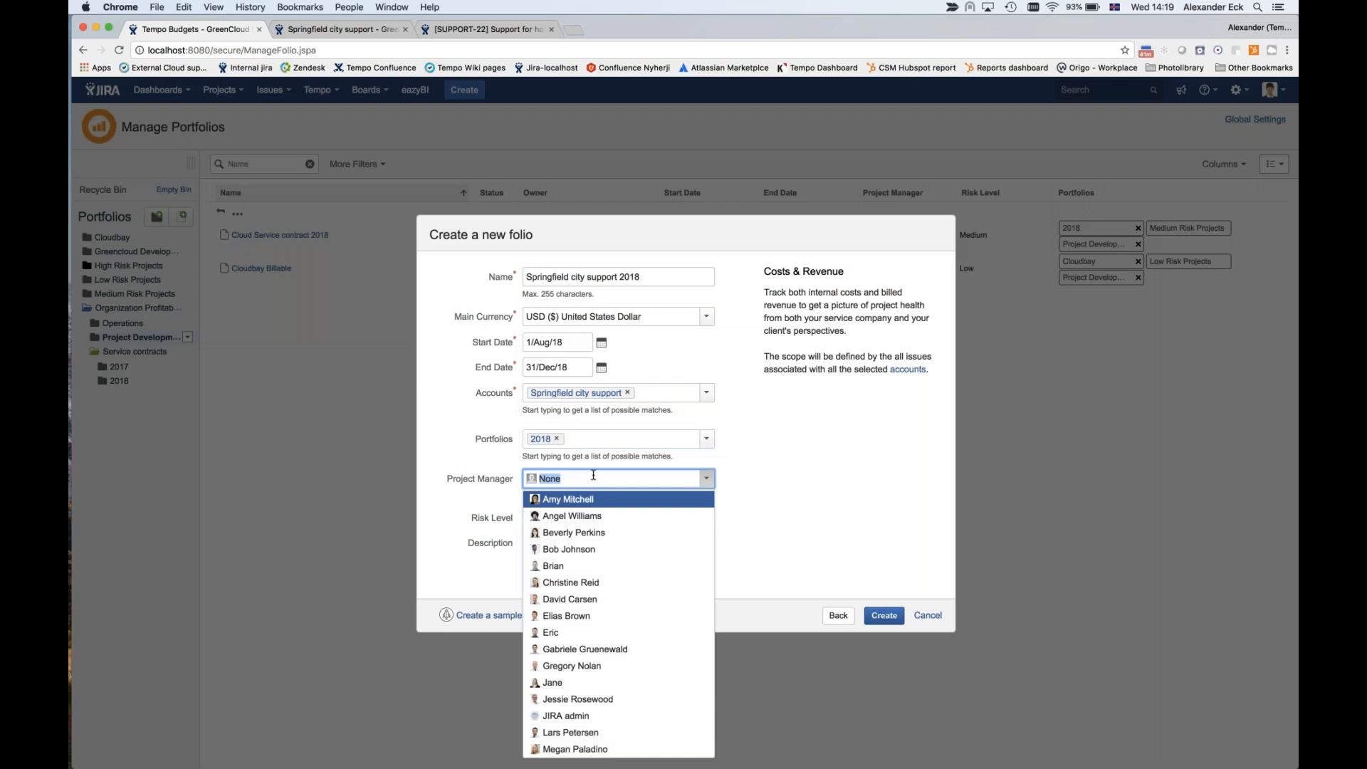
pyautogui.click(572, 516)
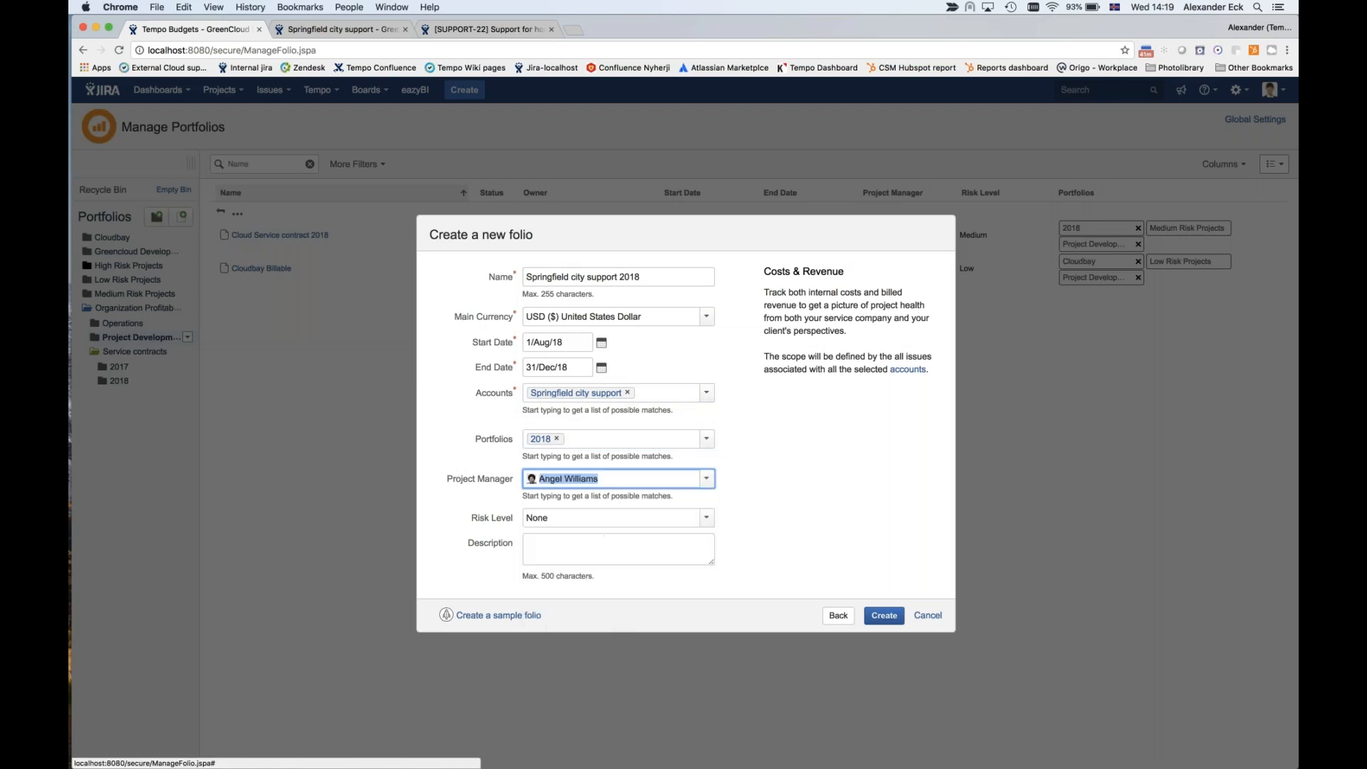
pyautogui.click(620, 518)
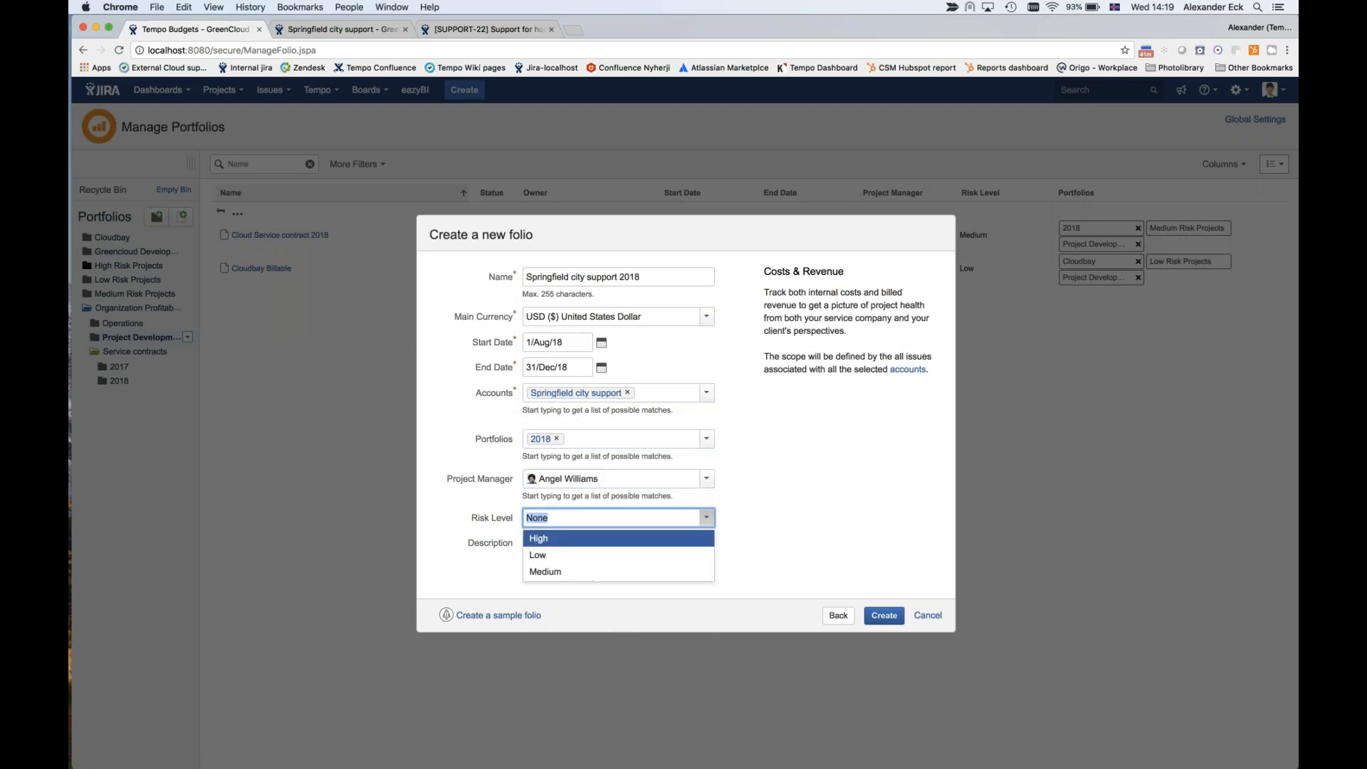
pyautogui.click(559, 555)
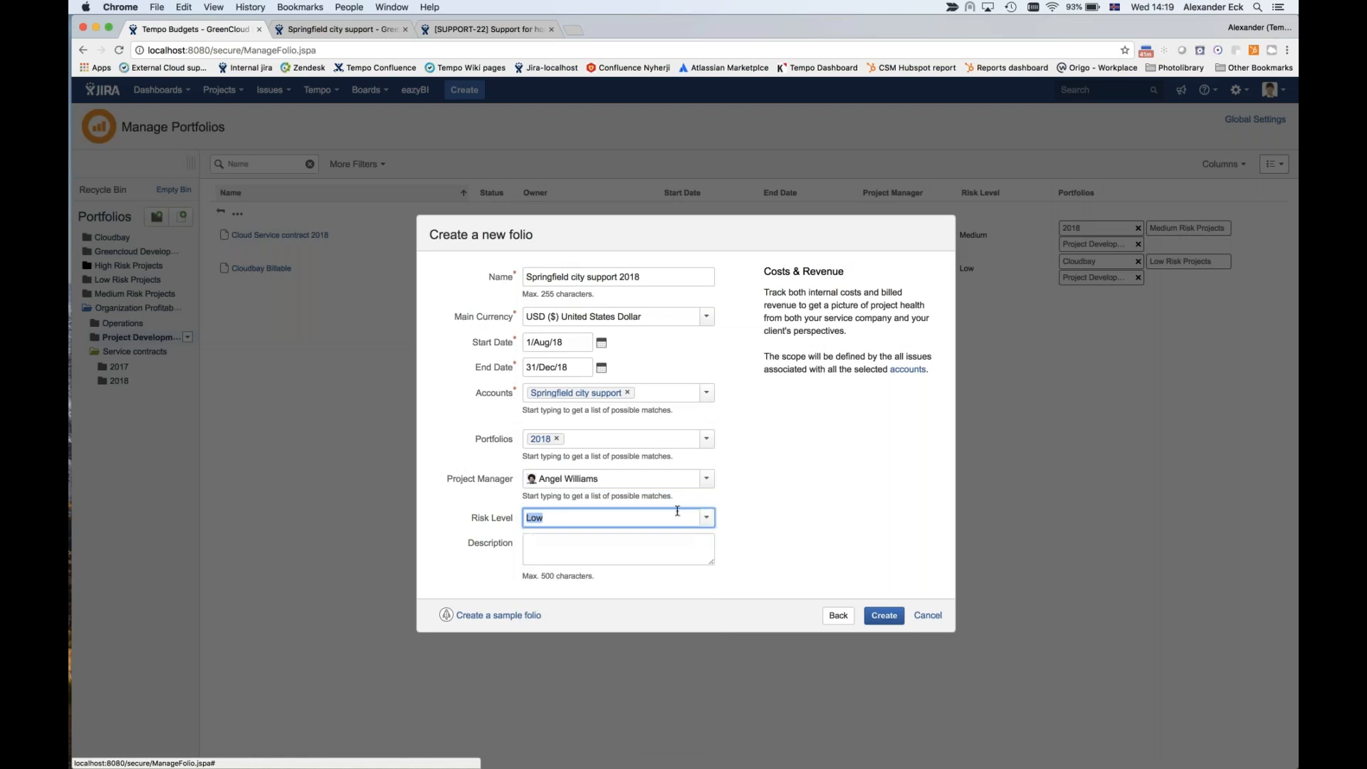
pyautogui.click(889, 616)
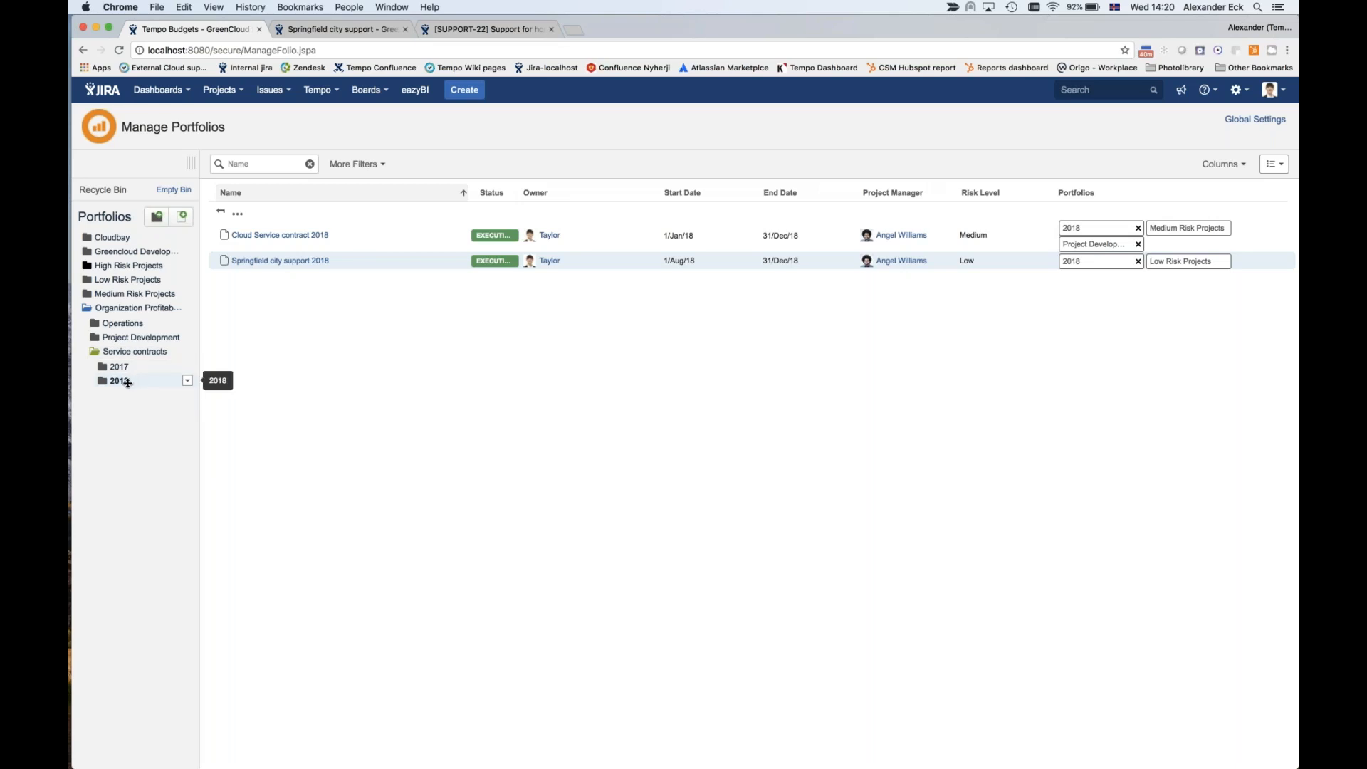
# - Open the Springfield city support 2018 folio in a new browser tab and review its overview
pyautogui.rightClick(283, 265)
pyautogui.click(304, 270)
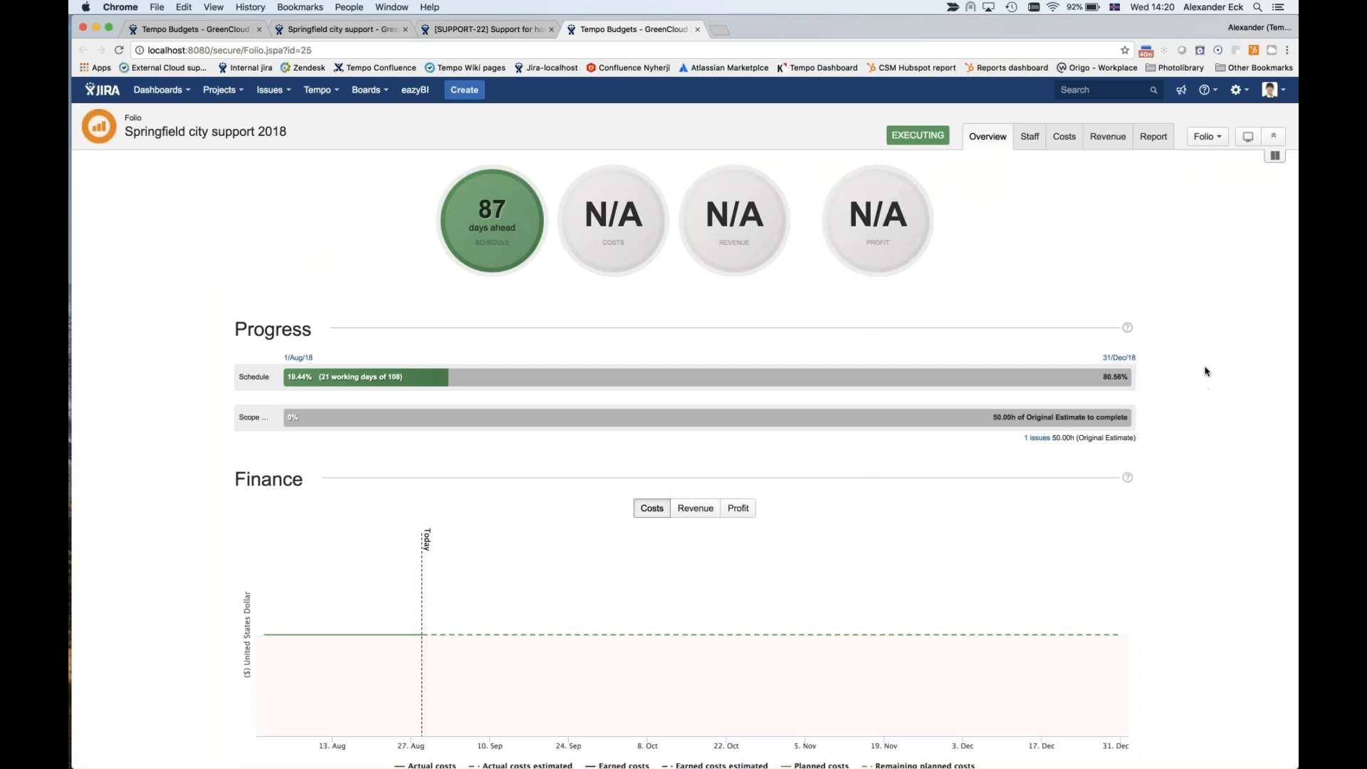
pyautogui.click(1214, 468)
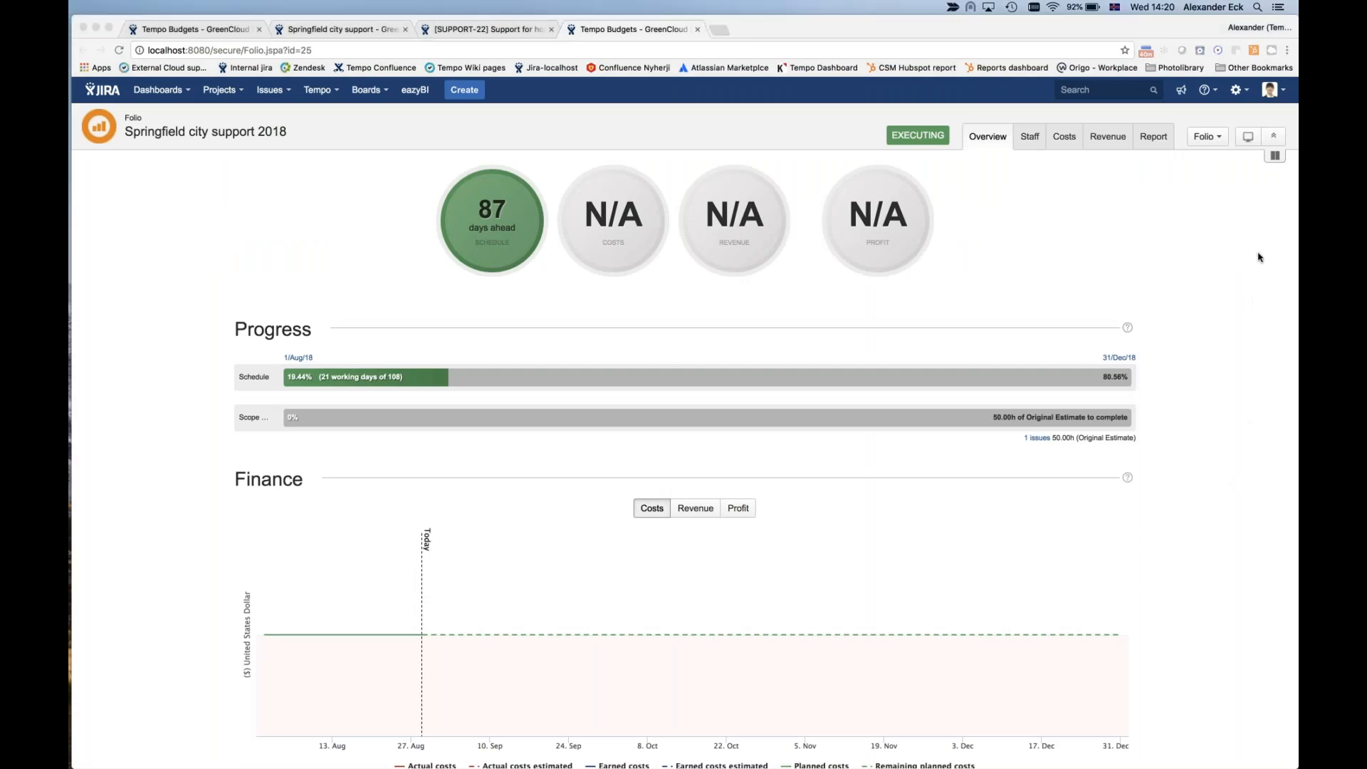
pyautogui.scroll(-3, 838, 378)
pyautogui.scroll(-4, 838, 381)
pyautogui.scroll(6, 838, 380)
# - View the issues in the folio's scope in a separate browser tab and return to the folio overview
pyautogui.click(1038, 441)
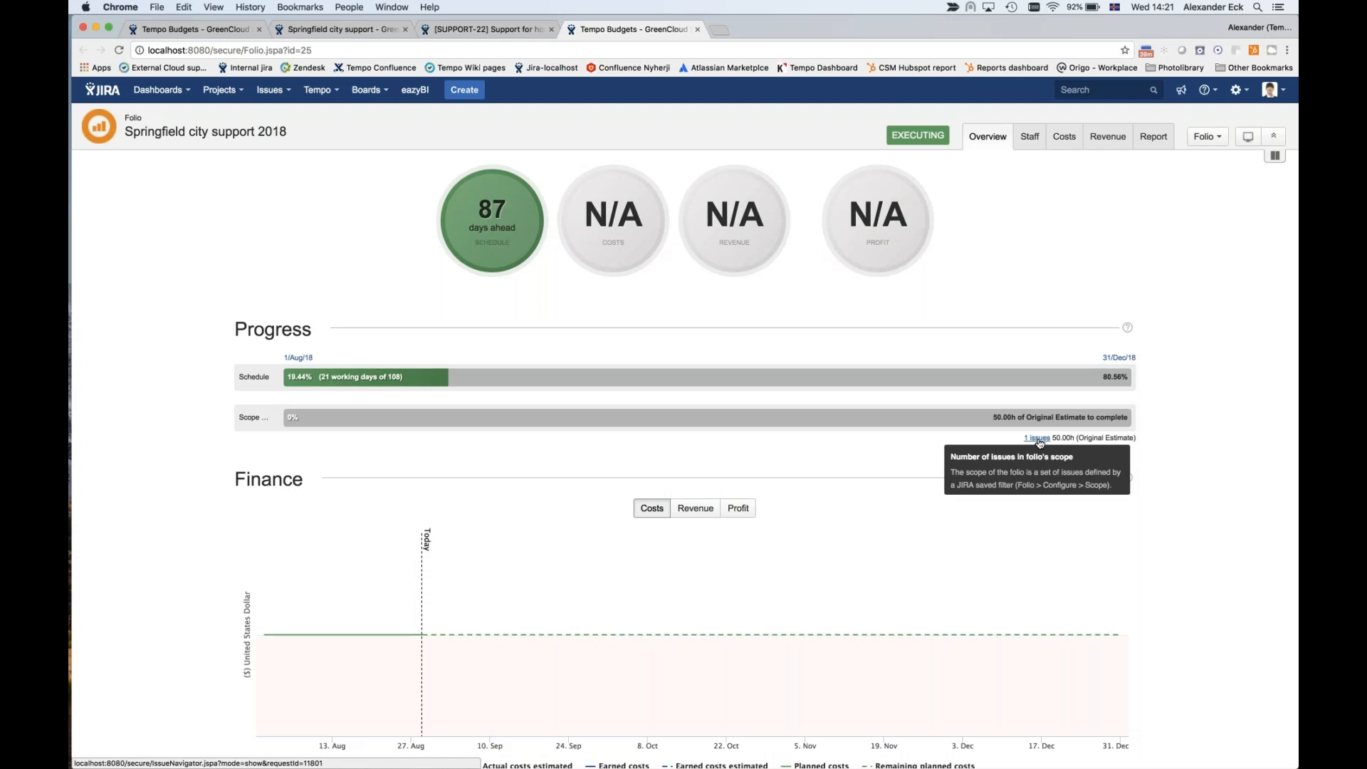
pyautogui.rightClick(1039, 441)
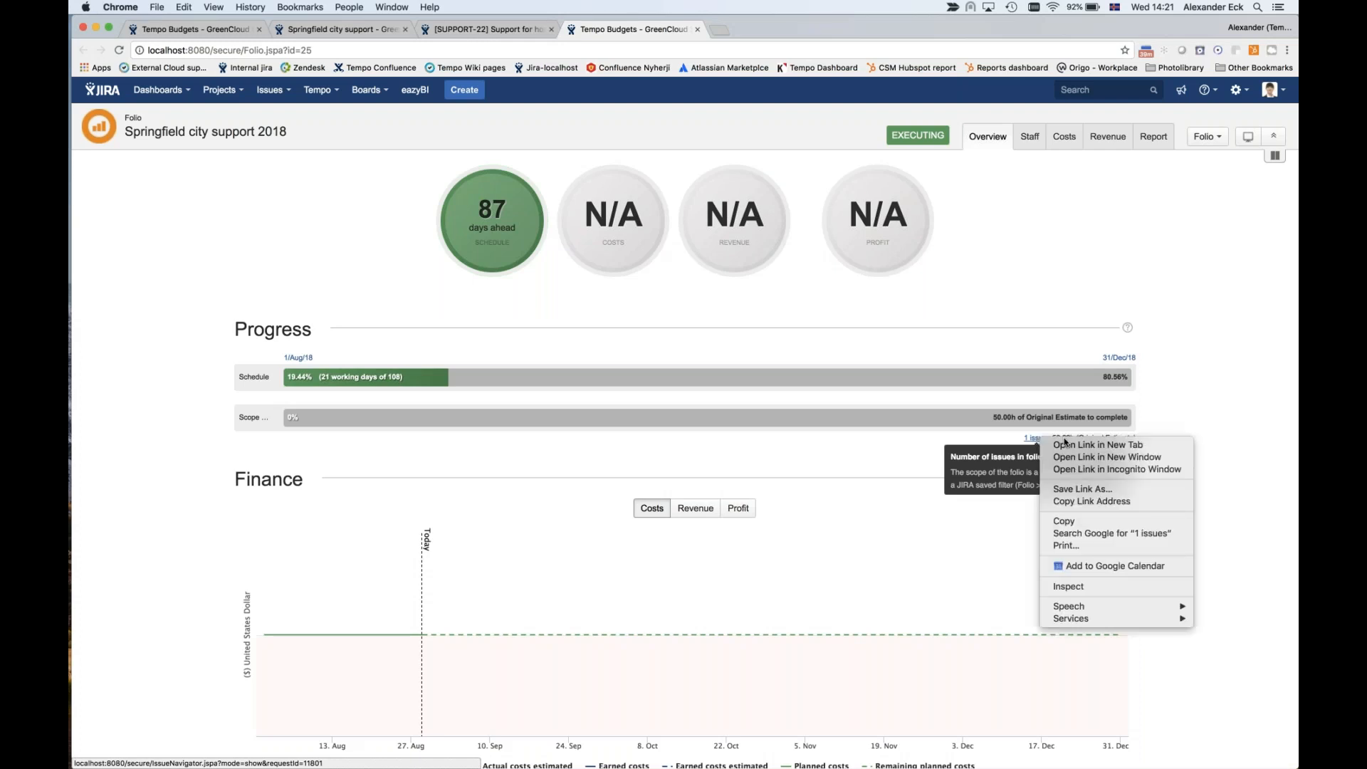
pyautogui.click(1067, 444)
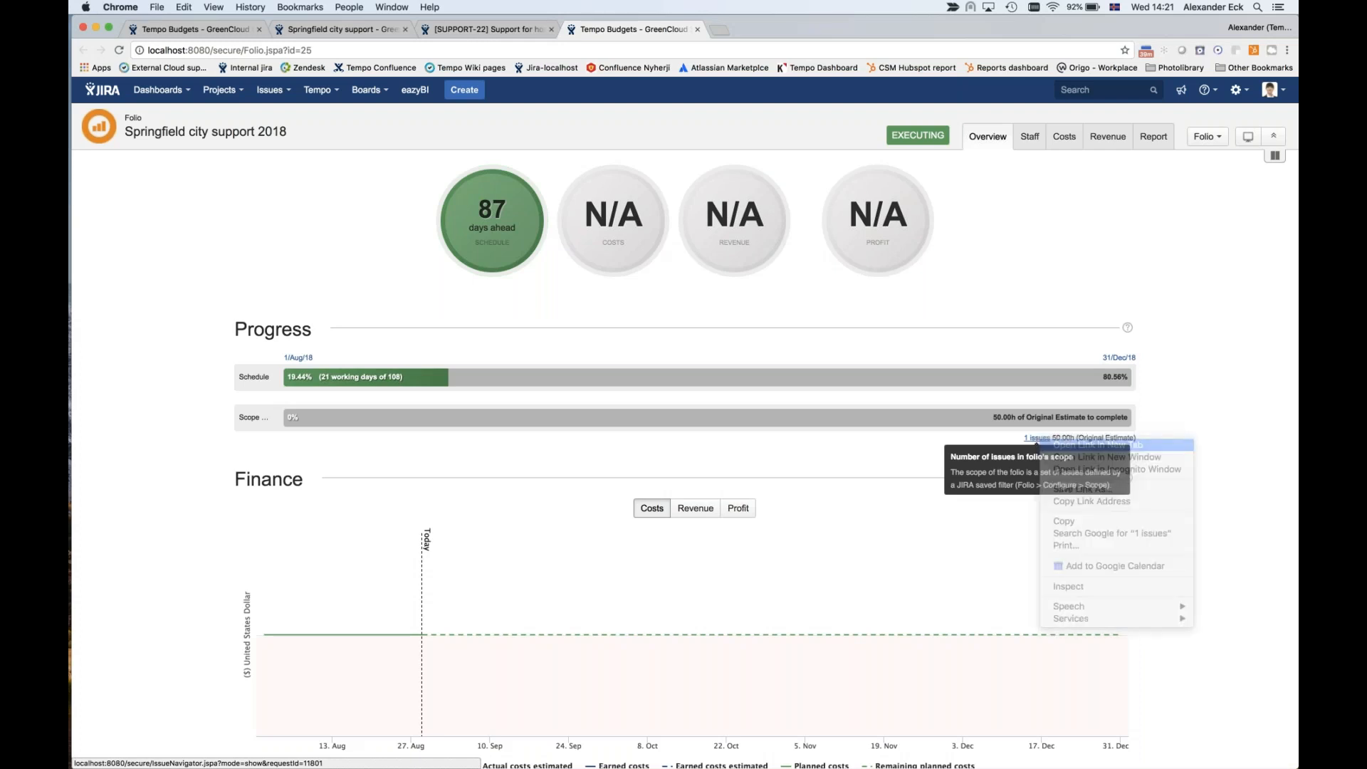
pyautogui.click(760, 33)
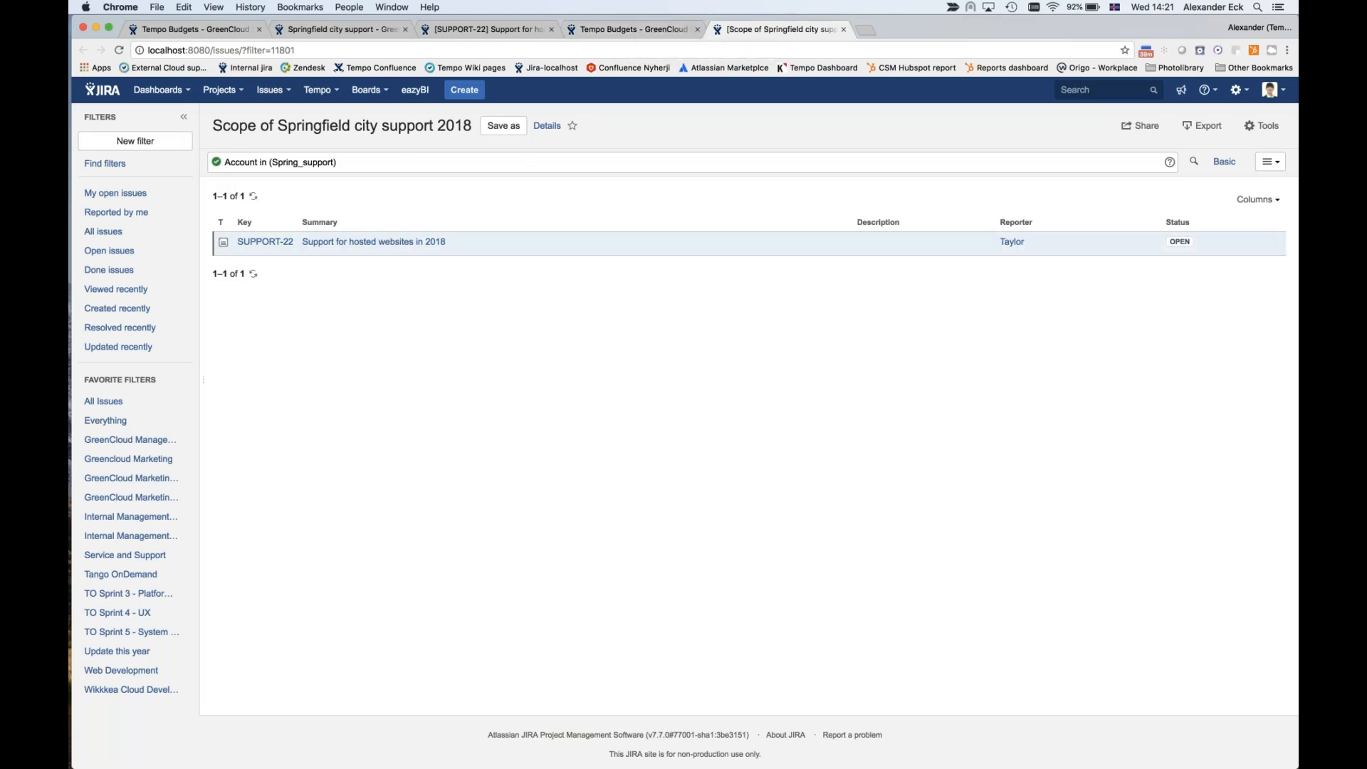
pyautogui.click(651, 30)
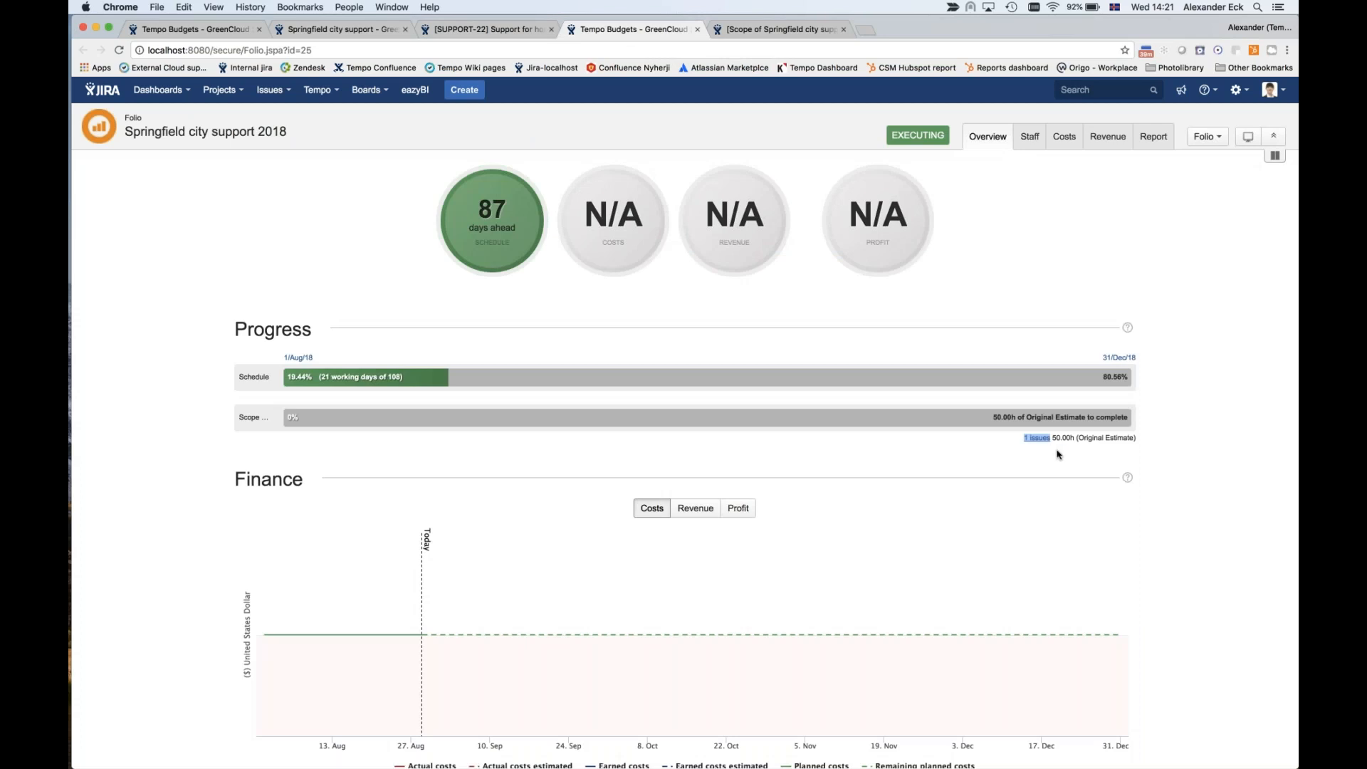
# - In the folio's scope configuration, base the completion ratio on a fixed total number of worked hours
pyautogui.moveTo(994, 421)
pyautogui.click(1212, 138)
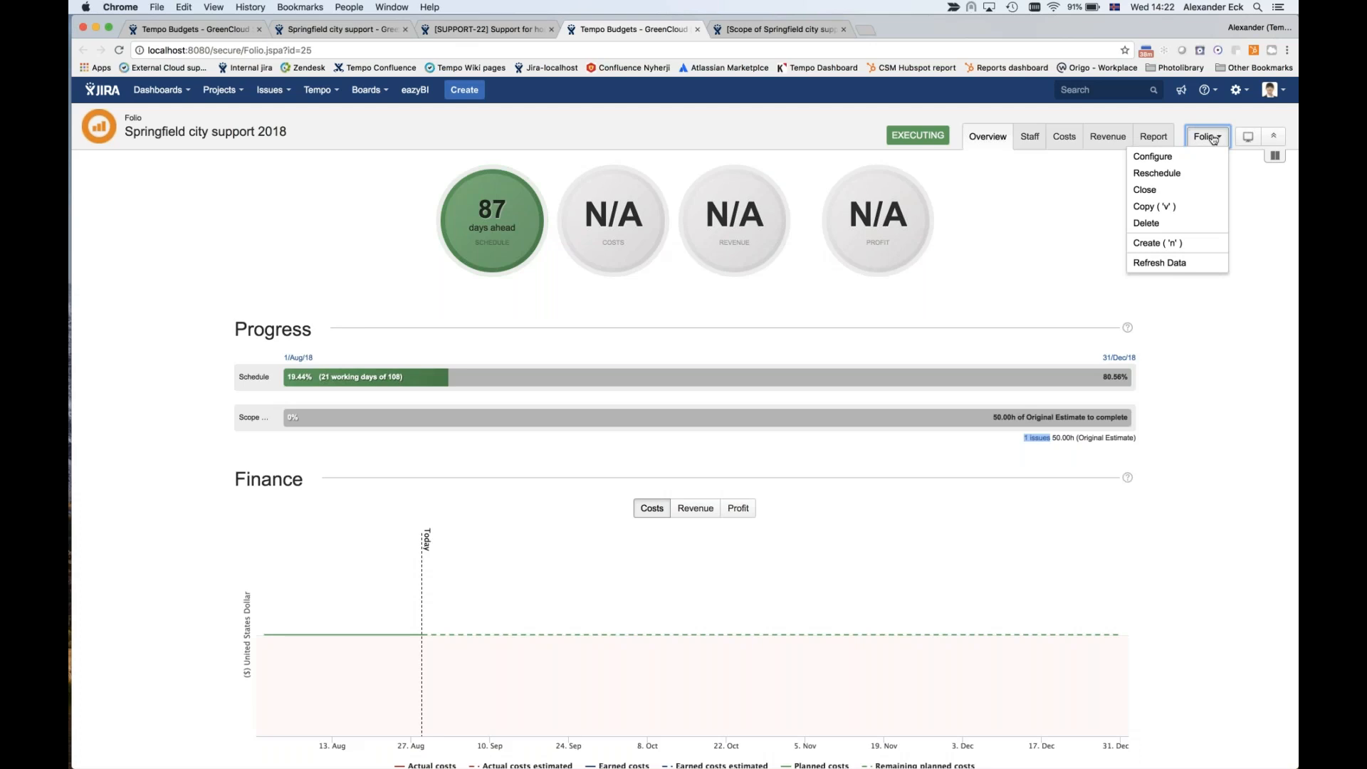
pyautogui.click(1176, 157)
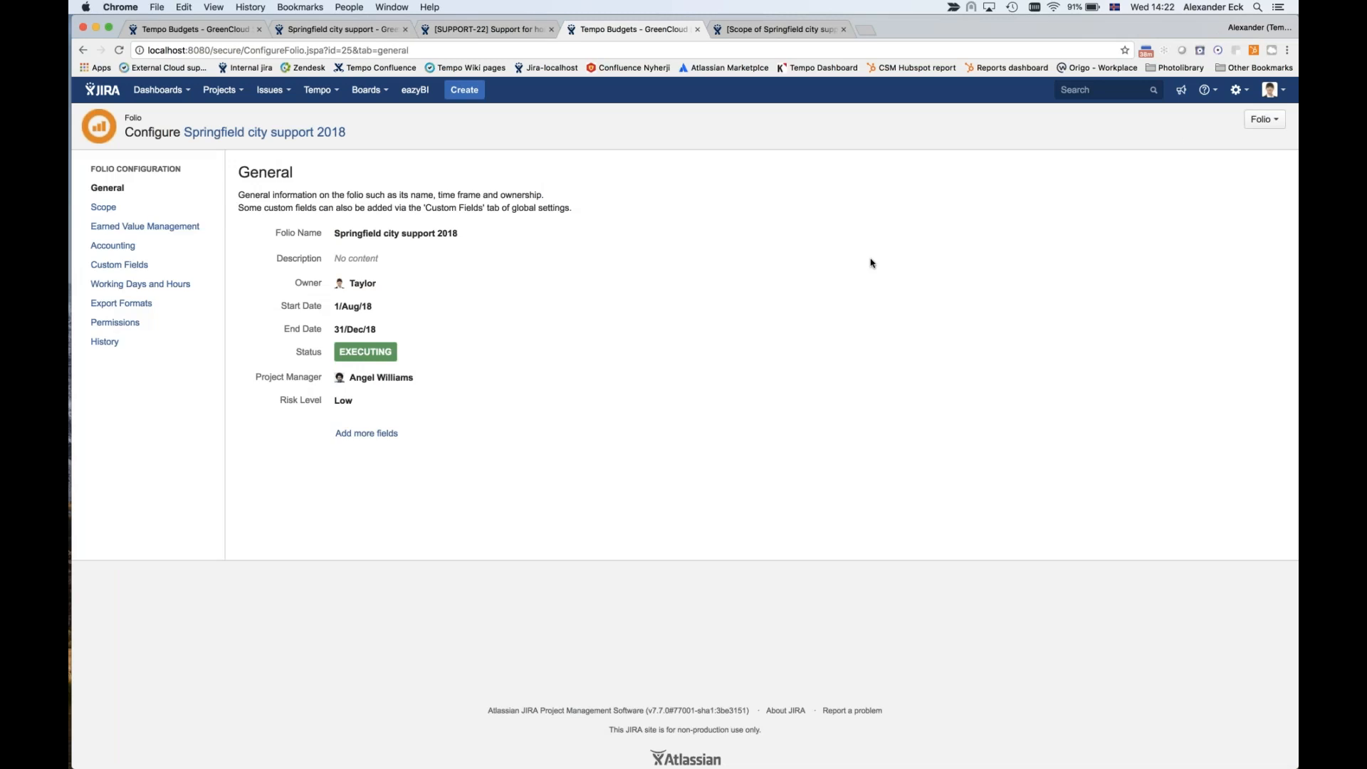
pyautogui.click(120, 208)
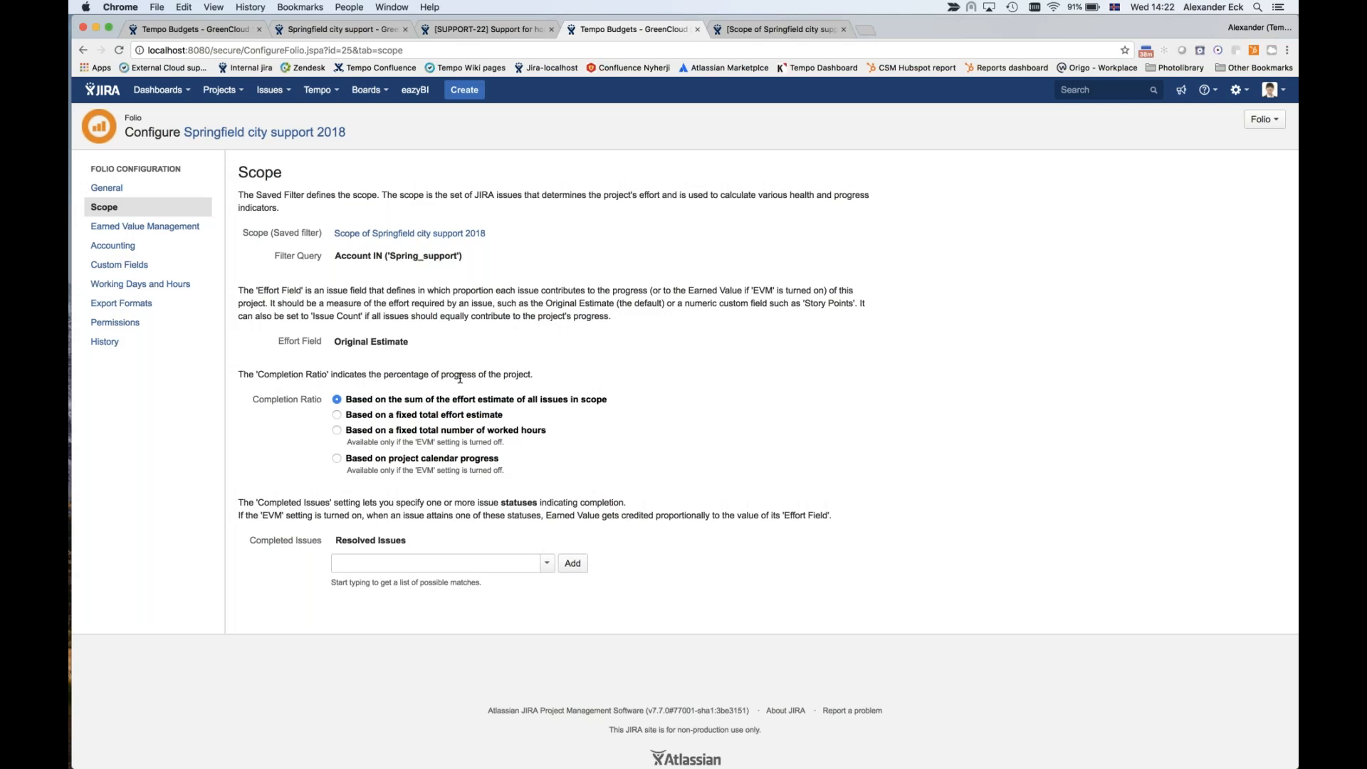
pyautogui.click(338, 430)
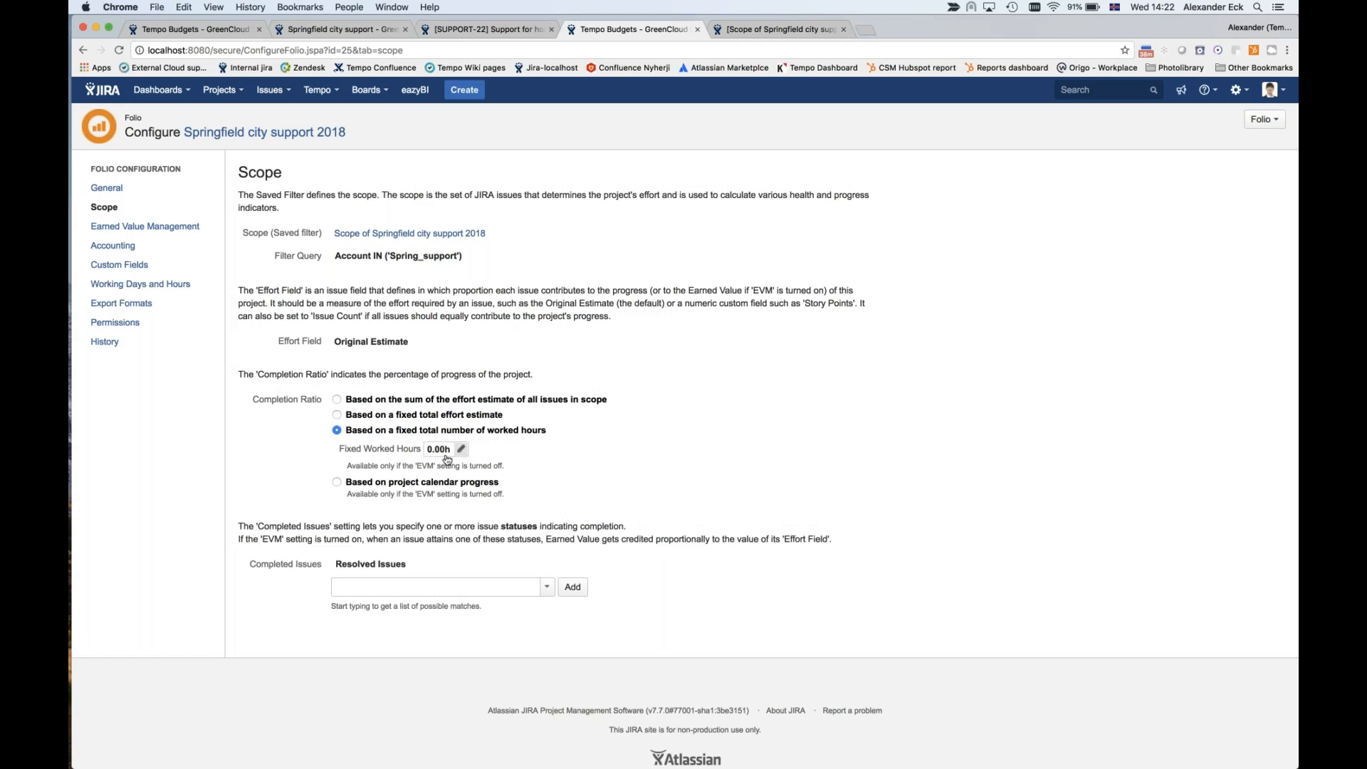
# - Set the folio's fixed worked hours to 50 and return to the folio overview to review its progress
pyautogui.click(439, 450)
pyautogui.write('50')
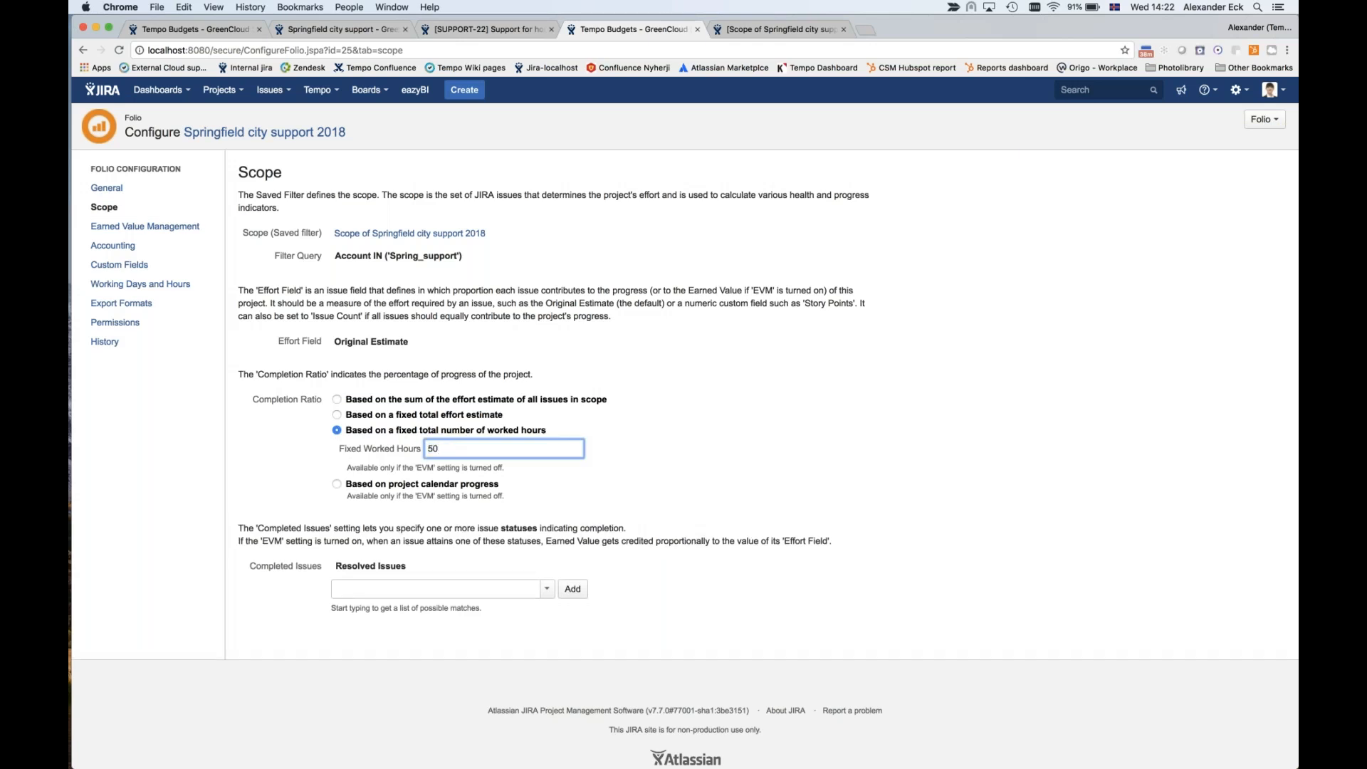
pyautogui.press('Return')
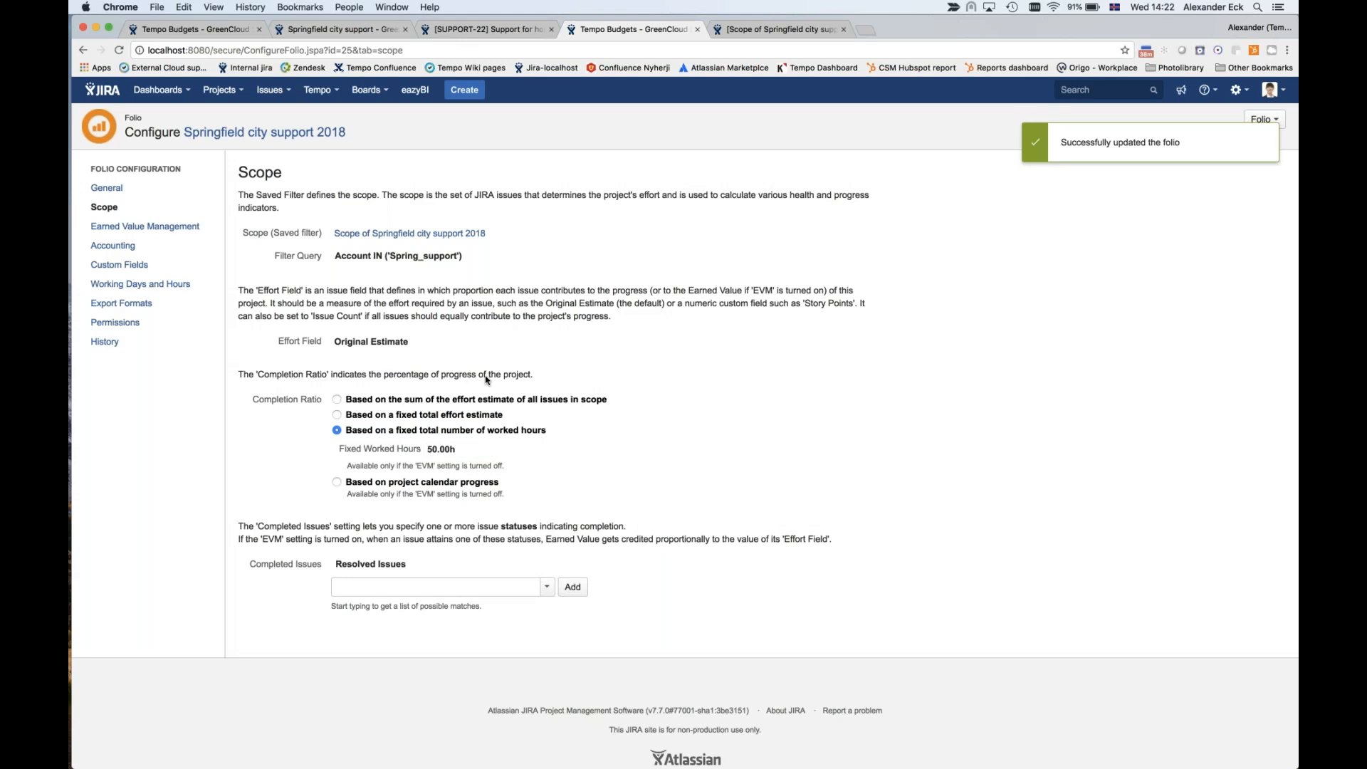
pyautogui.click(299, 134)
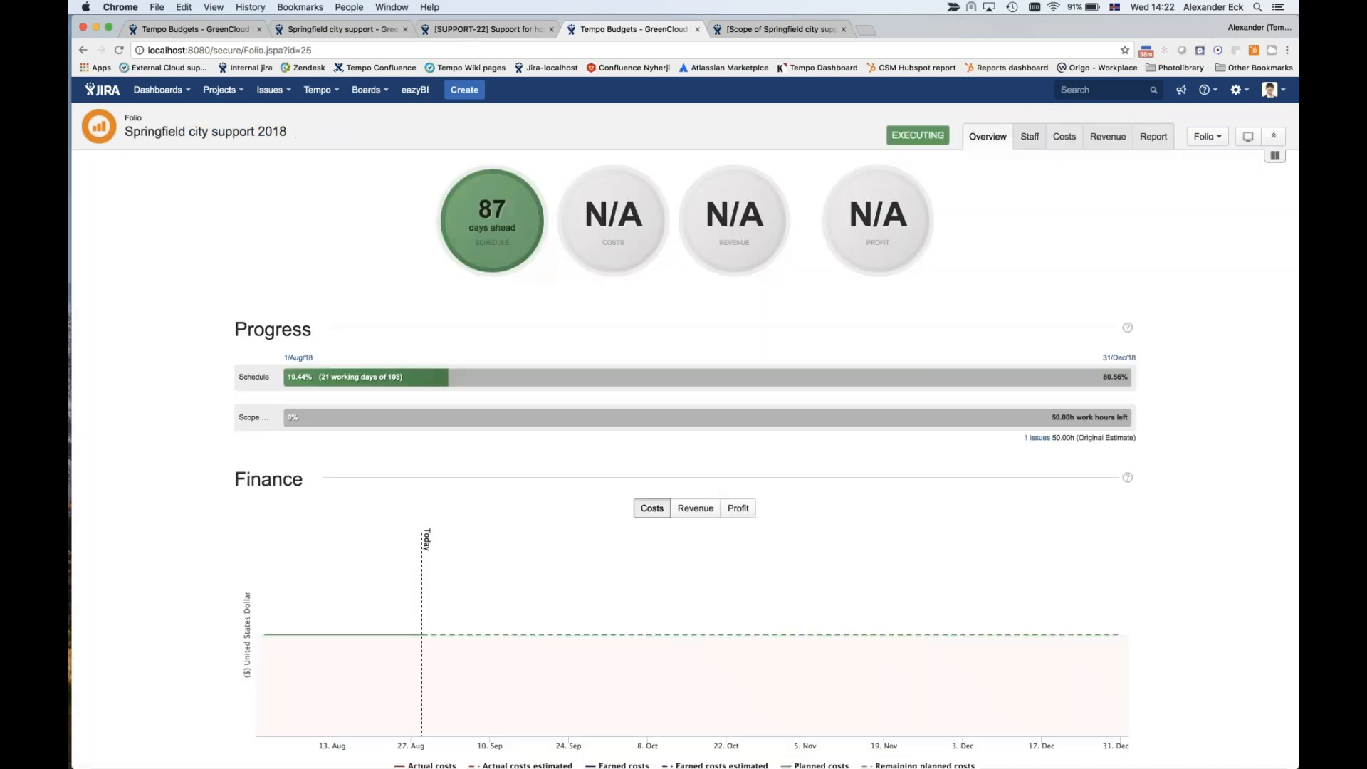
pyautogui.moveTo(1069, 421)
# - Add the Service & Support Tempo team to the folio's staff at 10% commitment and view the individual members' details
pyautogui.click(1029, 137)
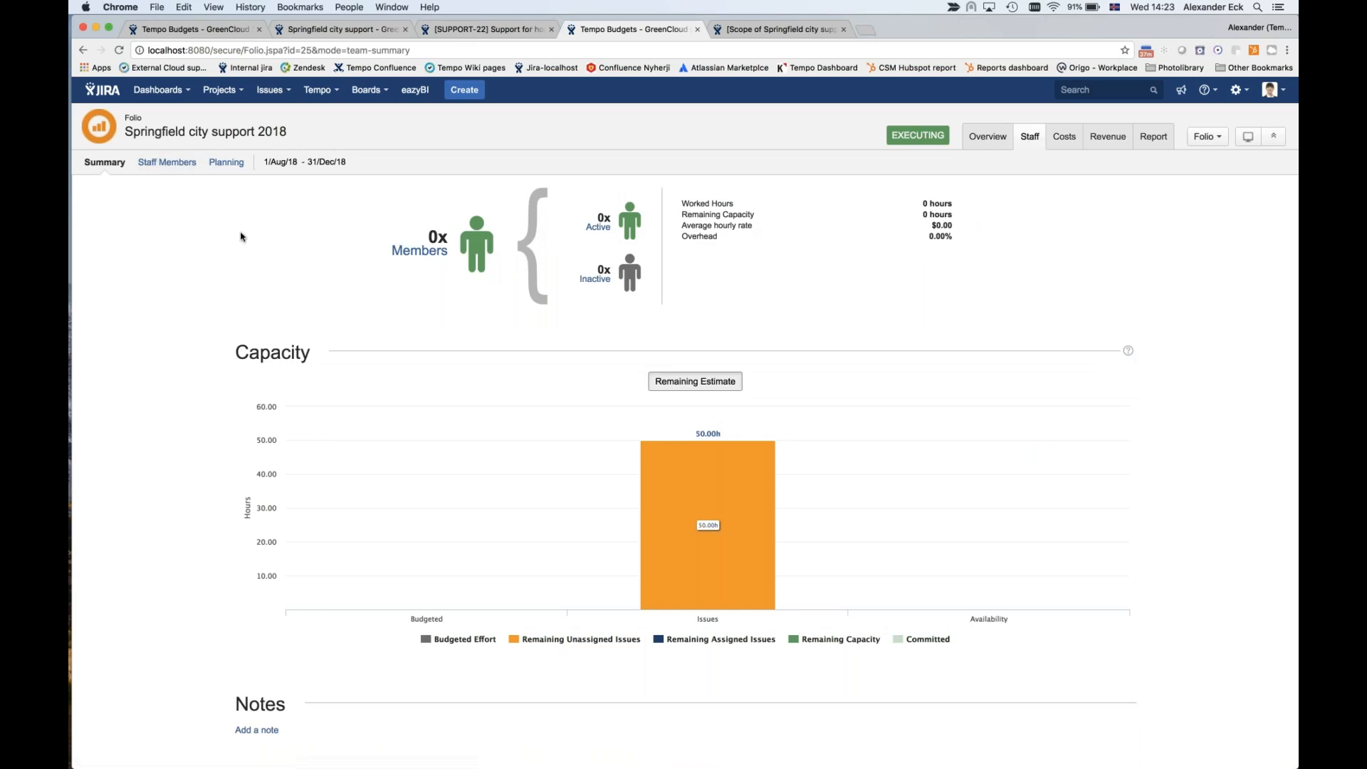
pyautogui.click(174, 168)
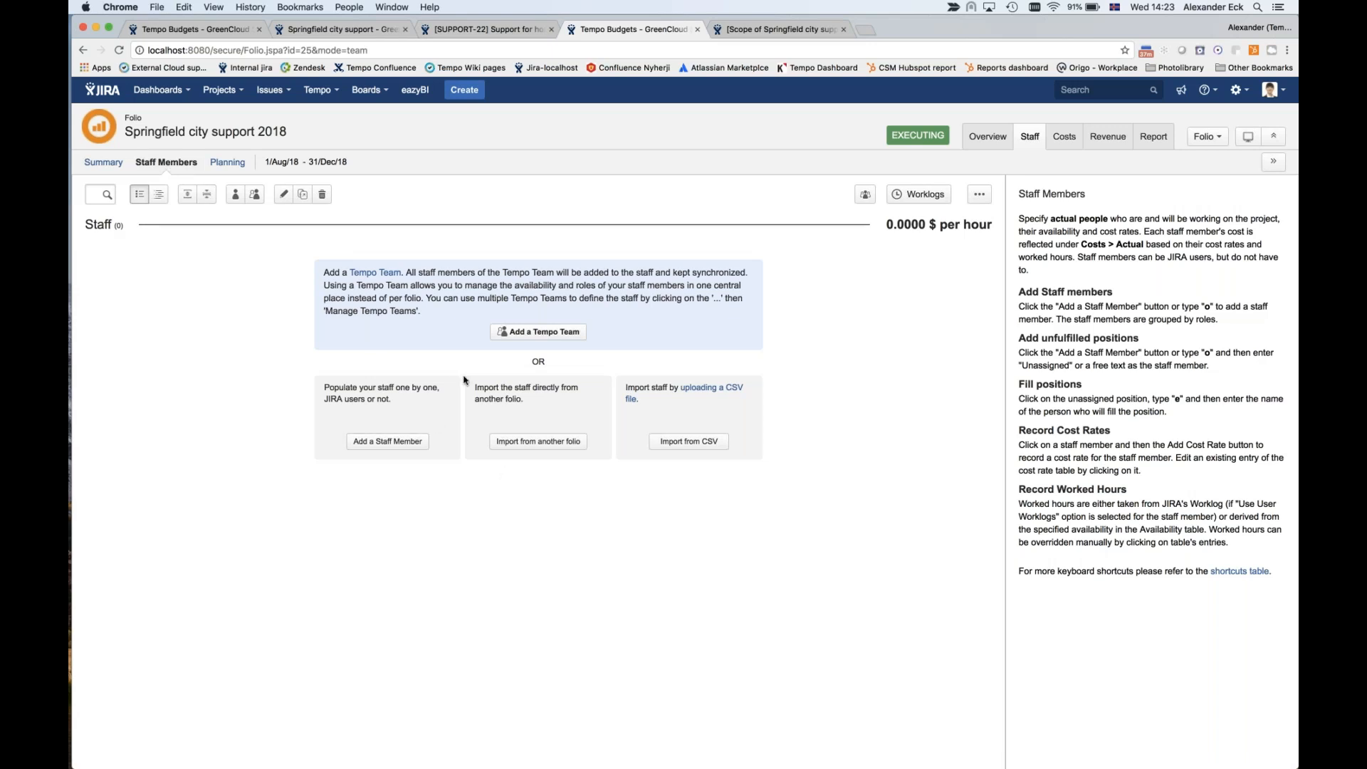
pyautogui.click(556, 333)
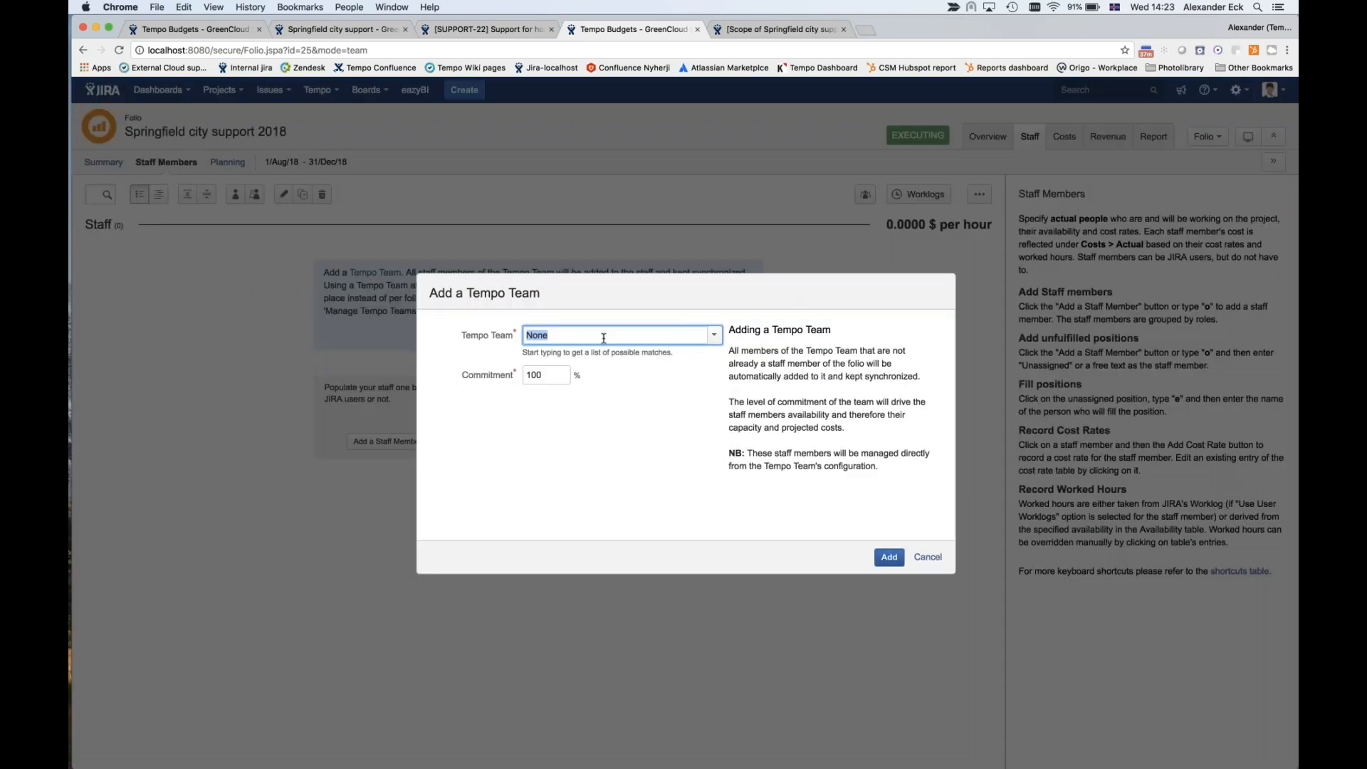
pyautogui.write('su')
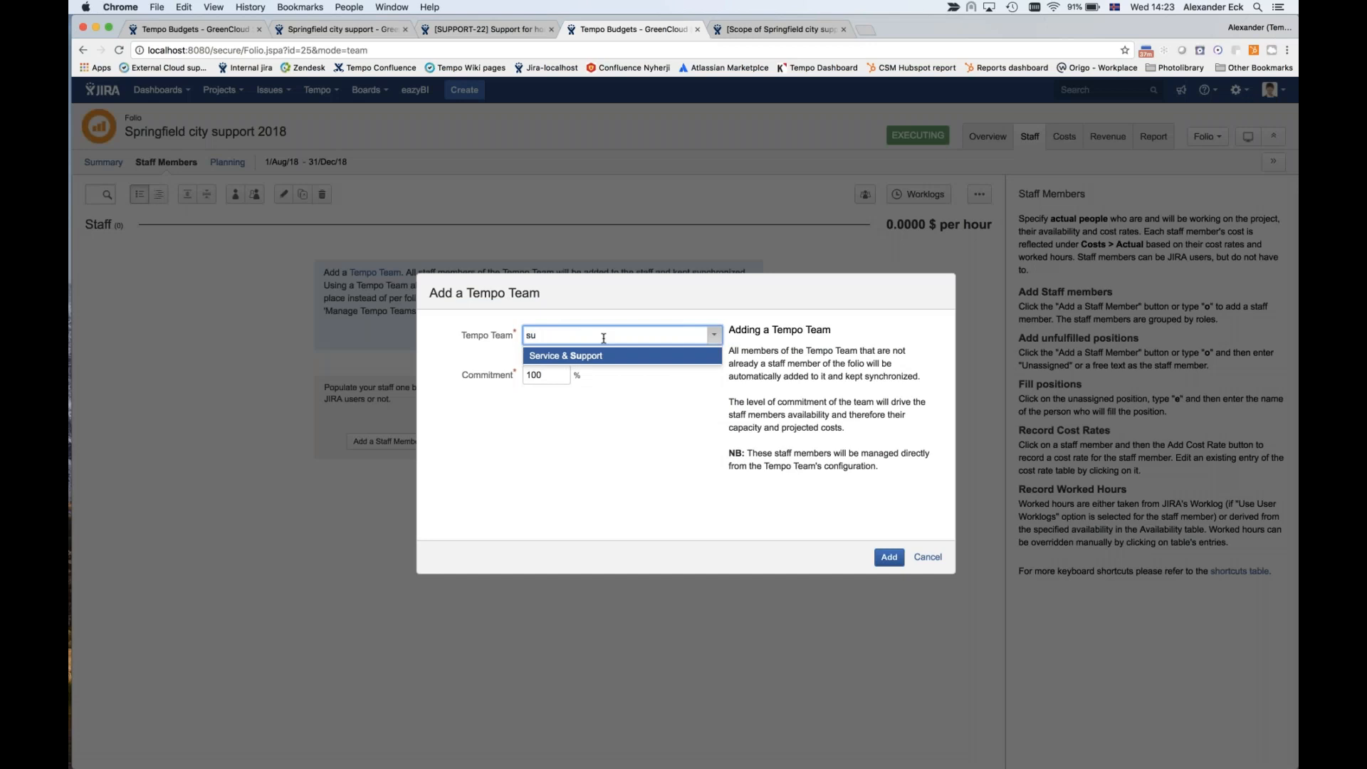
pyautogui.click(573, 358)
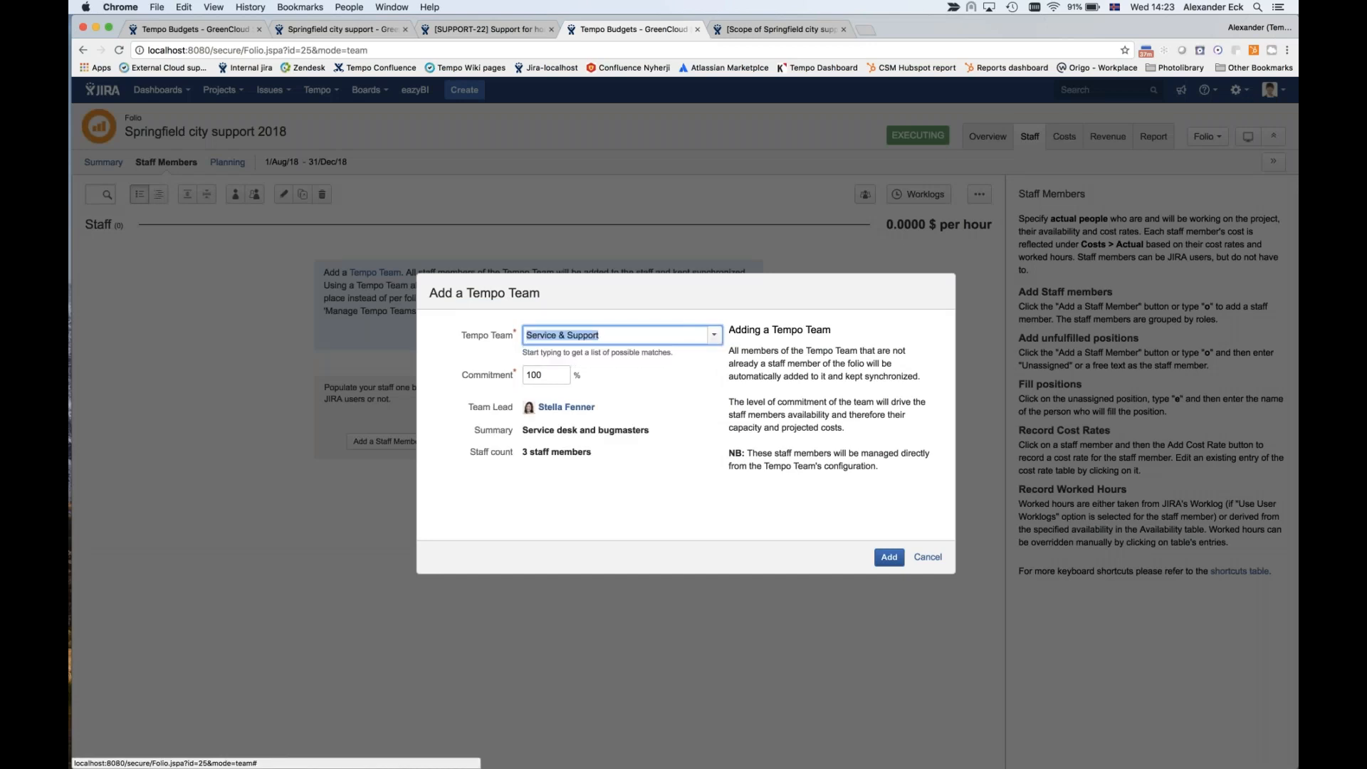
pyautogui.click(543, 374)
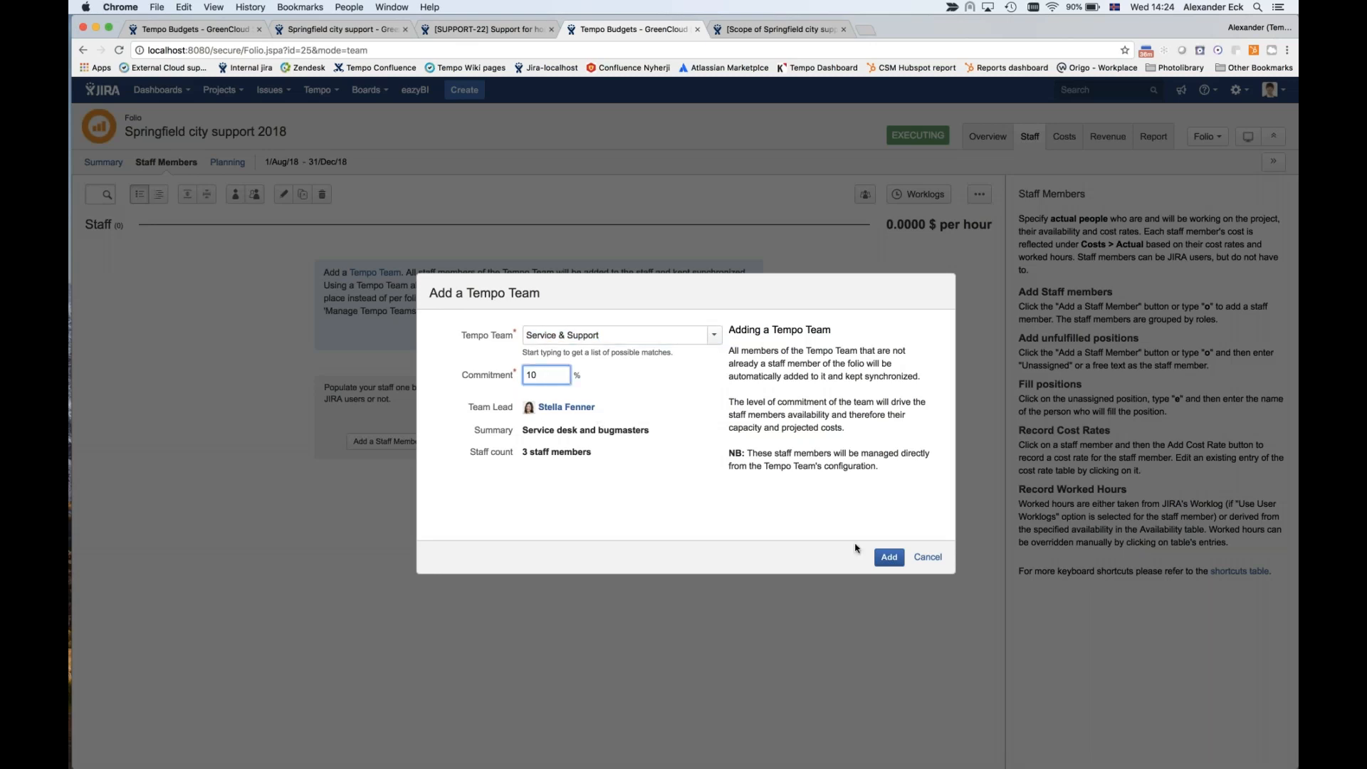
pyautogui.click(889, 557)
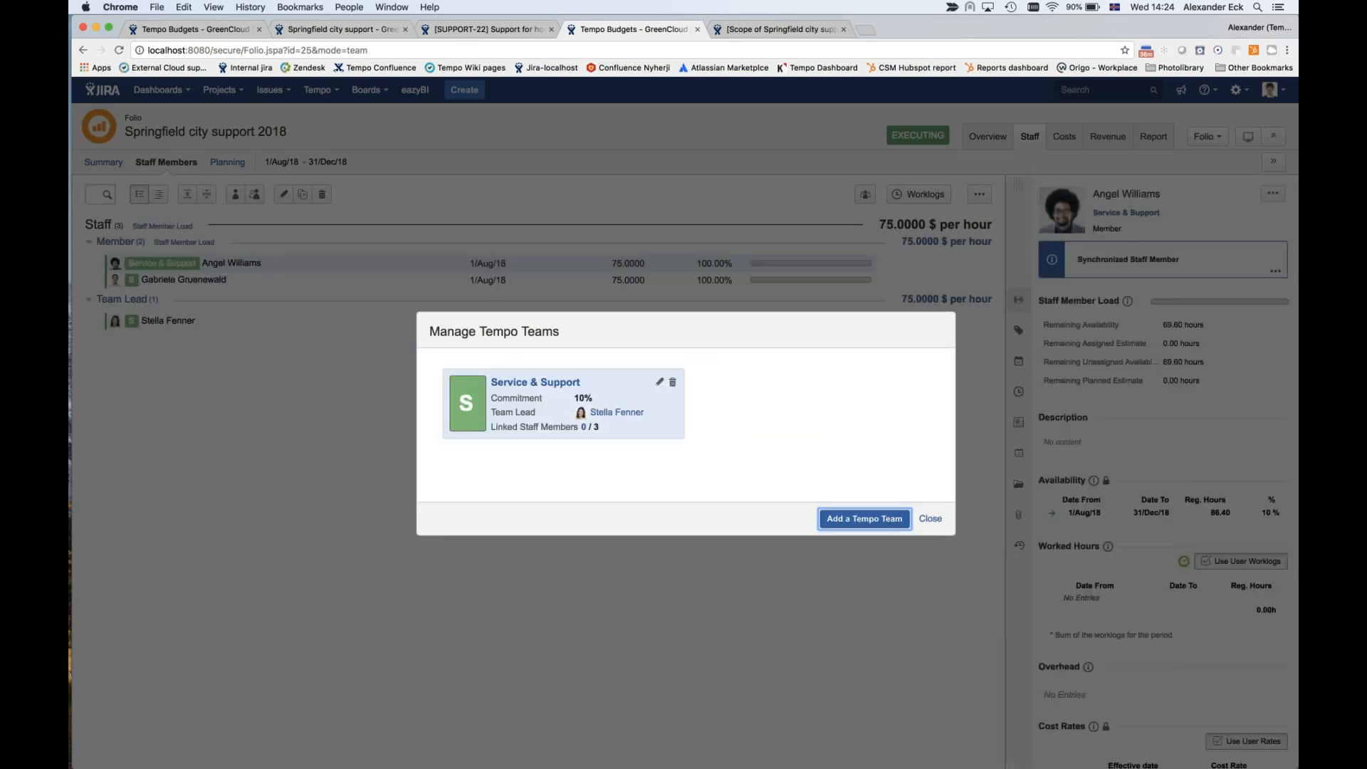
pyautogui.click(929, 518)
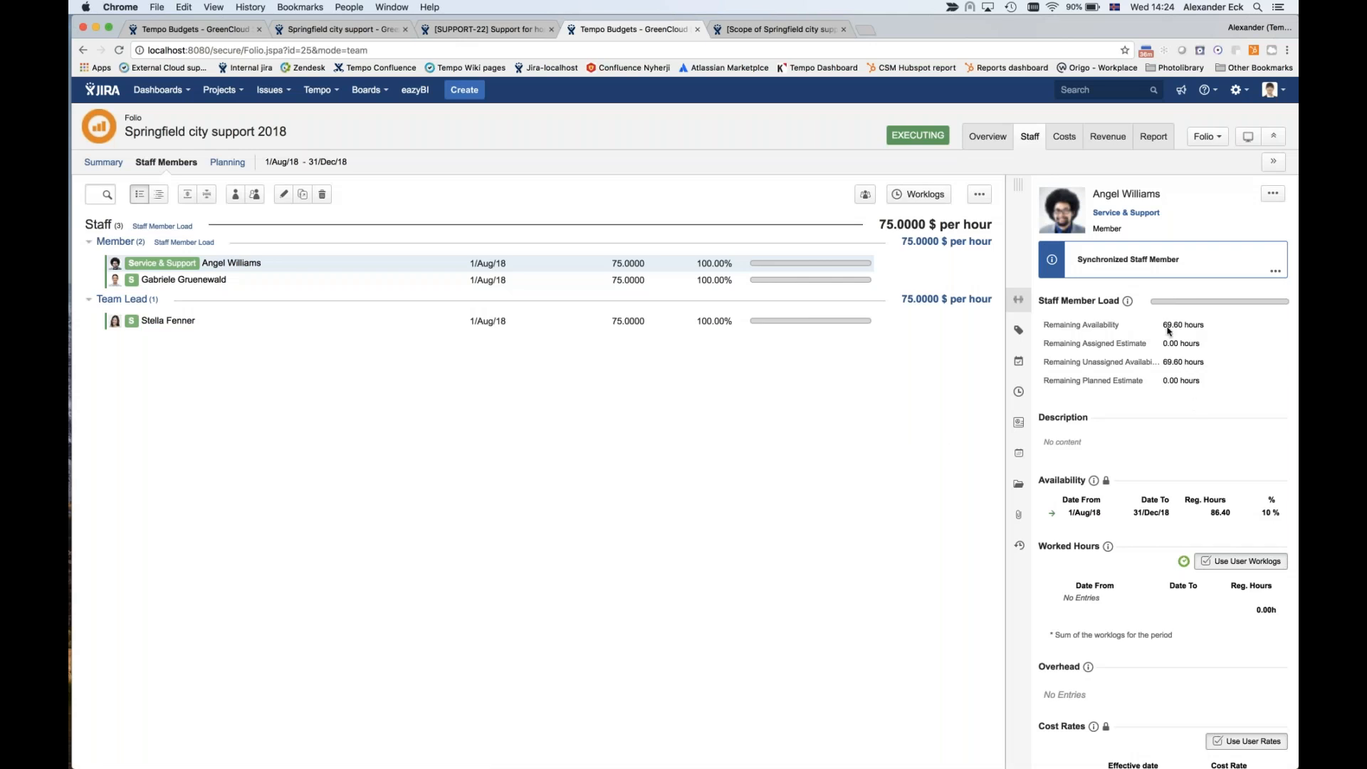
pyautogui.click(646, 281)
pyautogui.click(629, 321)
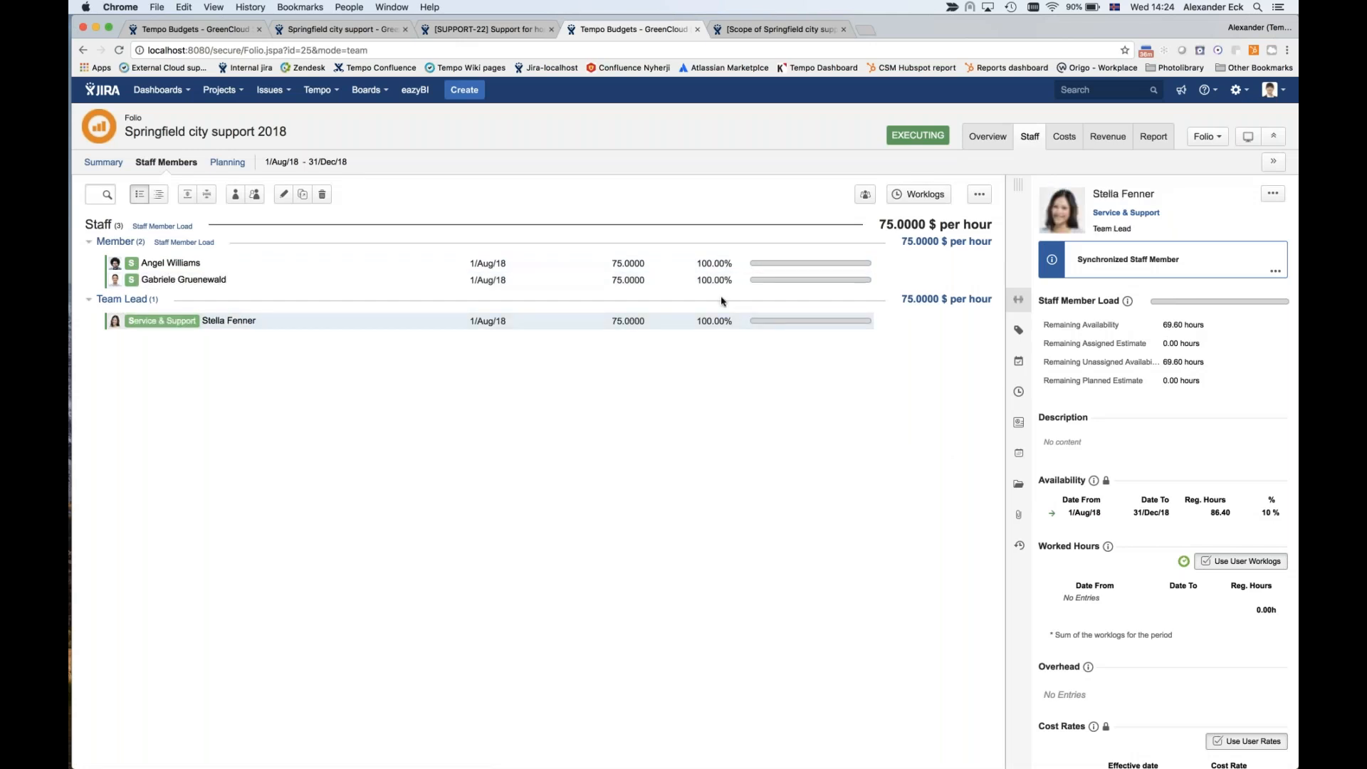
# - Update the Service & Support team's commitment to 5% in the folio's Tempo team management
pyautogui.click(979, 194)
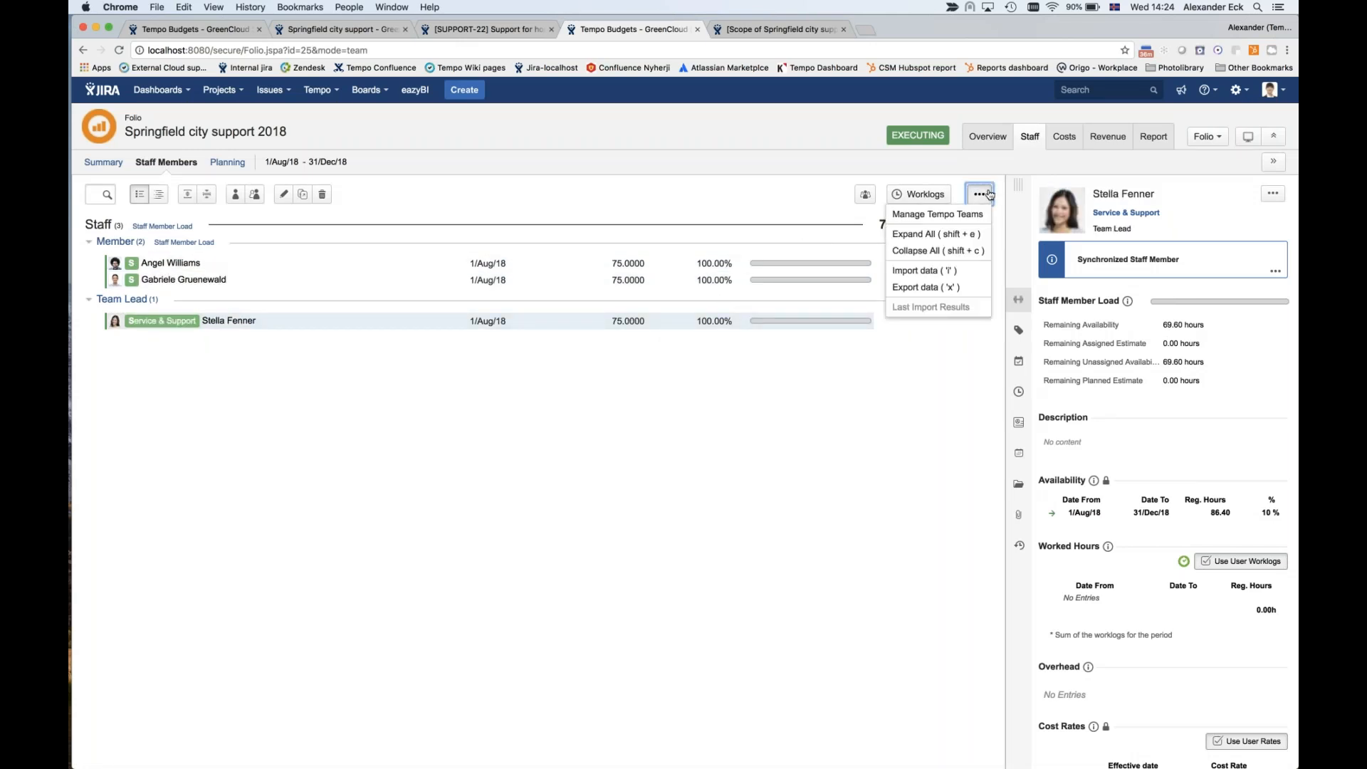
pyautogui.click(947, 216)
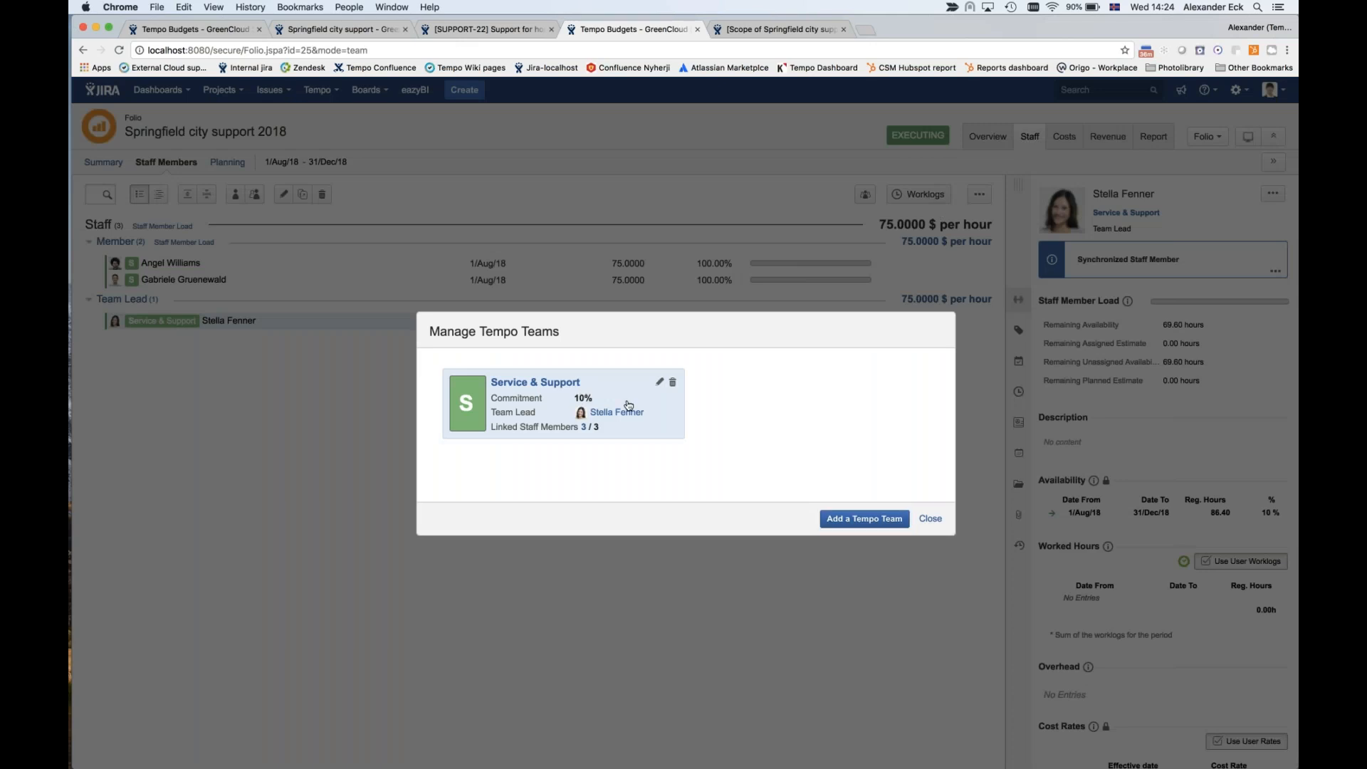
pyautogui.click(659, 383)
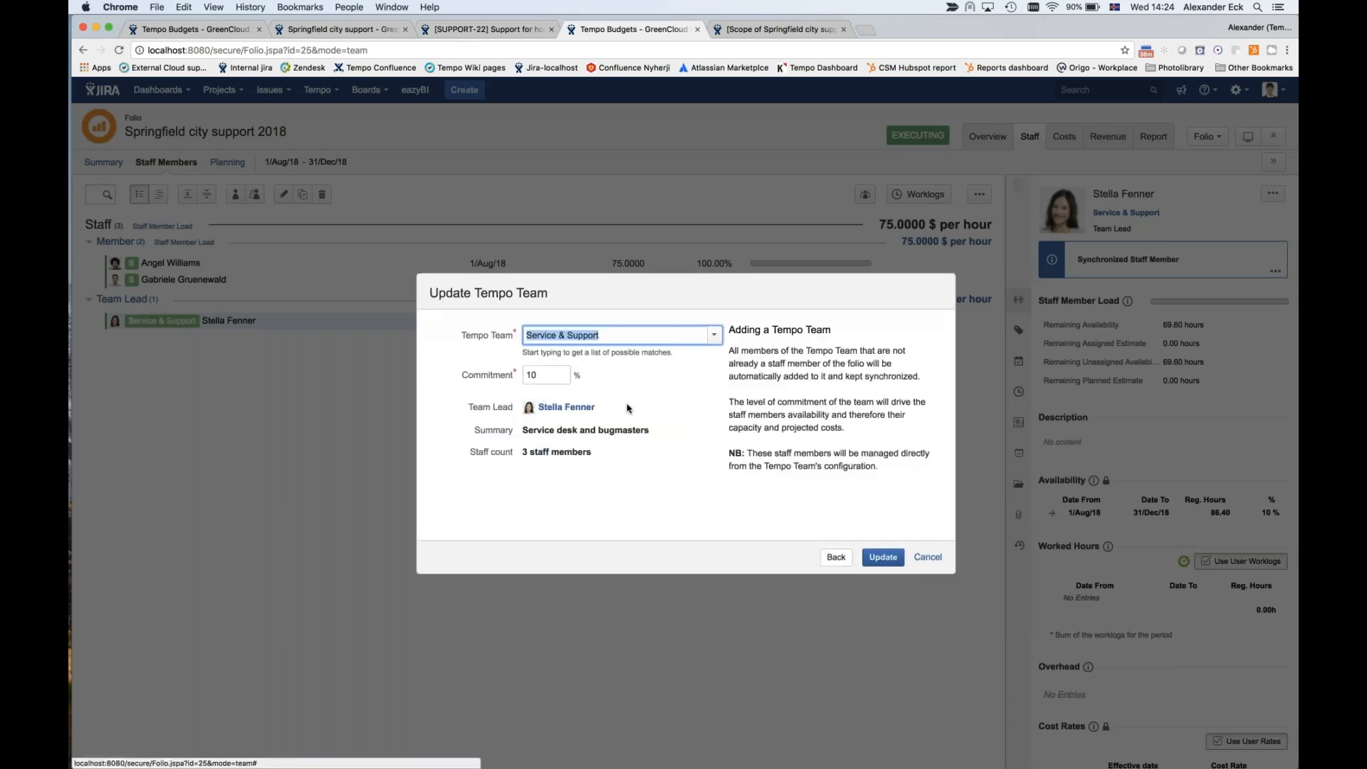
pyautogui.click(544, 374)
pyautogui.press('BackSpace')
pyautogui.press('BackSpace')
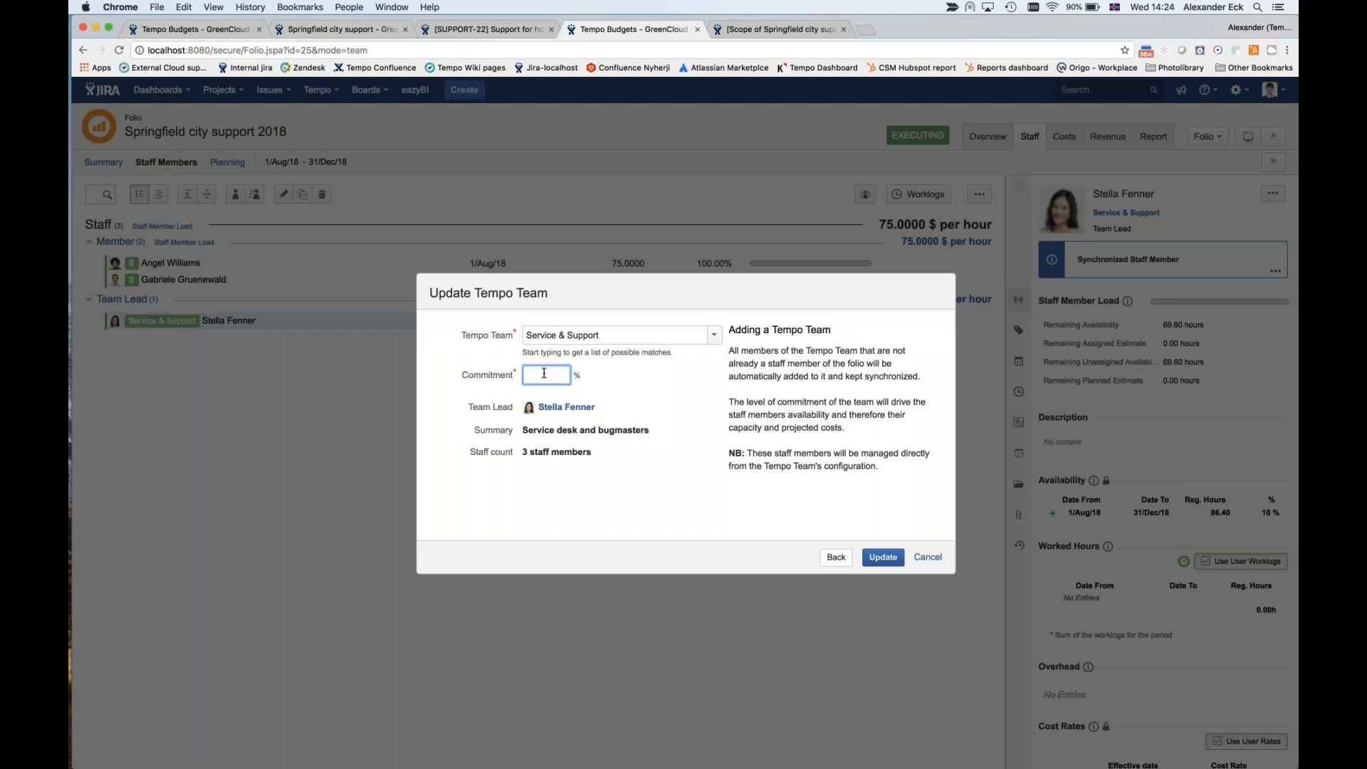
pyautogui.click(892, 562)
pyautogui.click(930, 518)
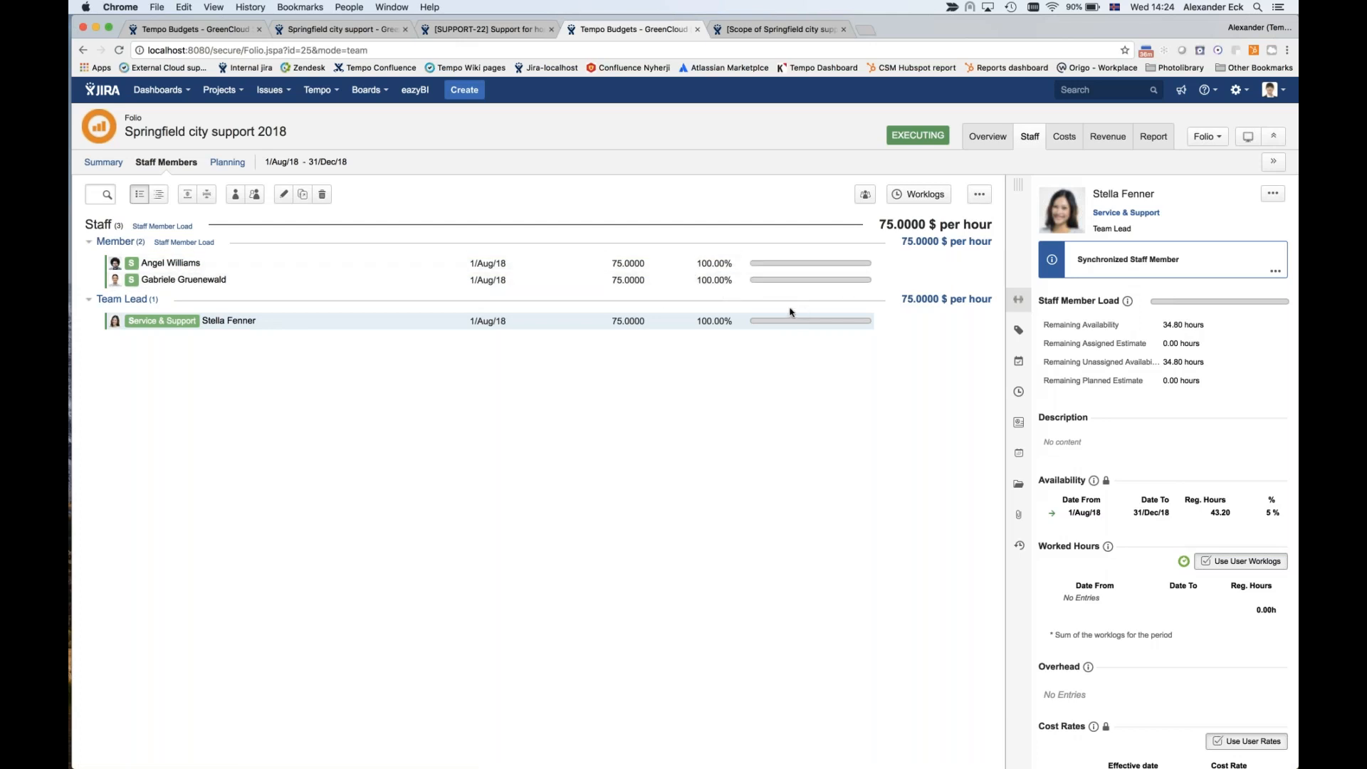
# - Review the folio's cost summary and open its planned costs
pyautogui.click(1065, 136)
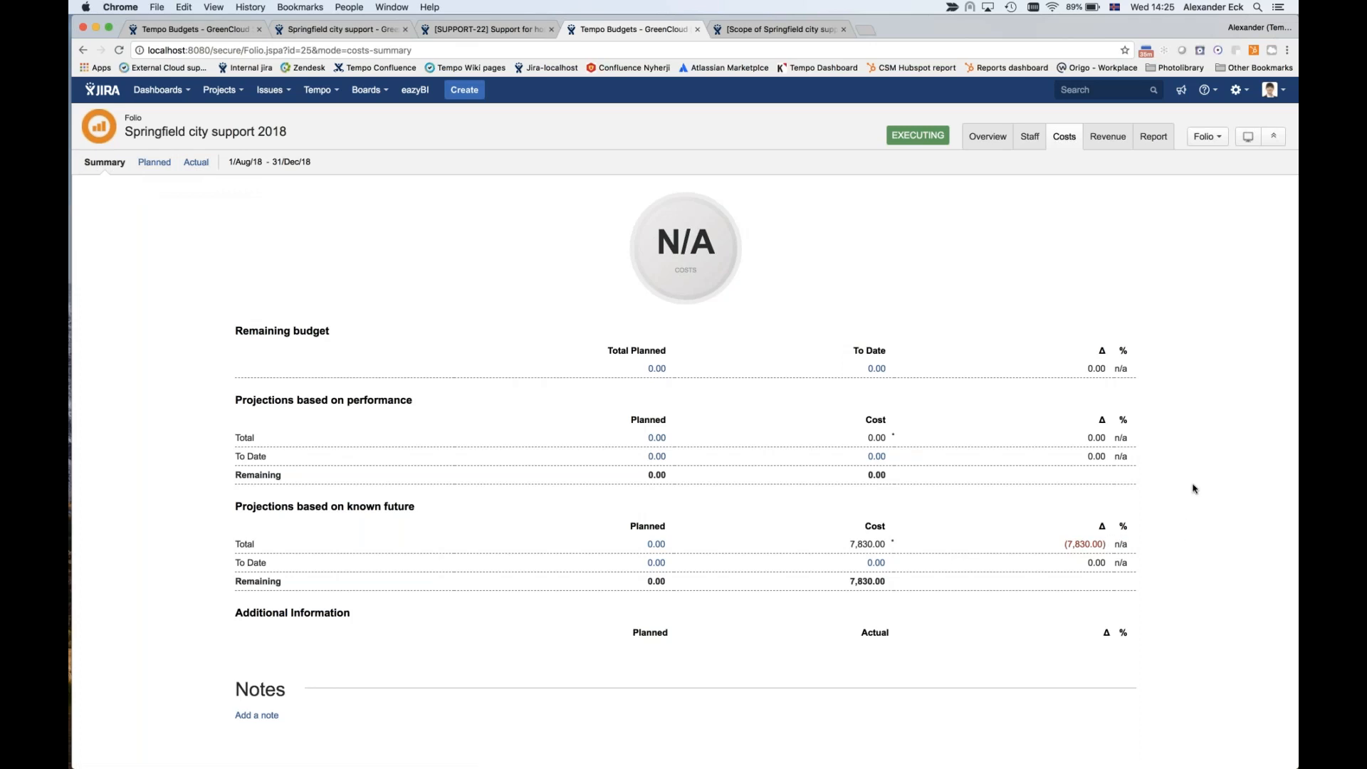
pyautogui.press('super+Tab')
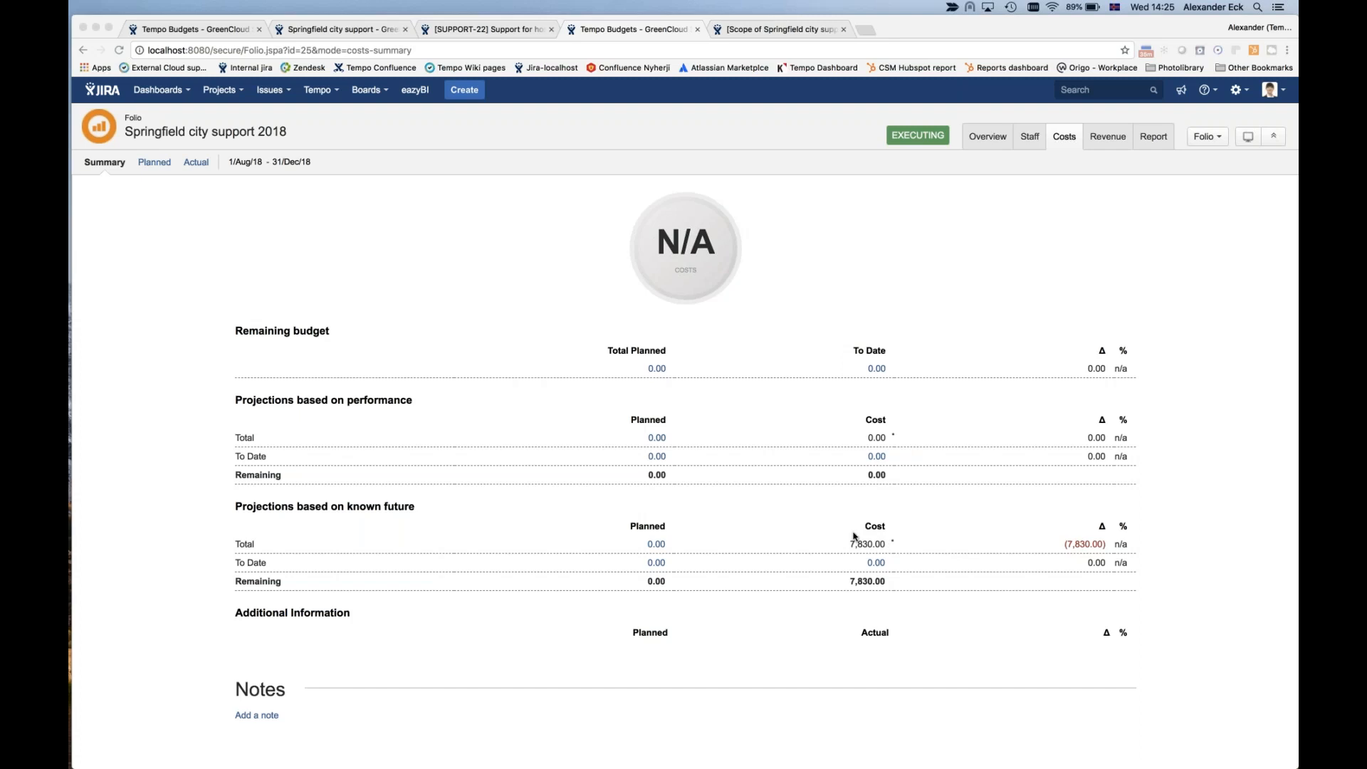
pyautogui.click(154, 163)
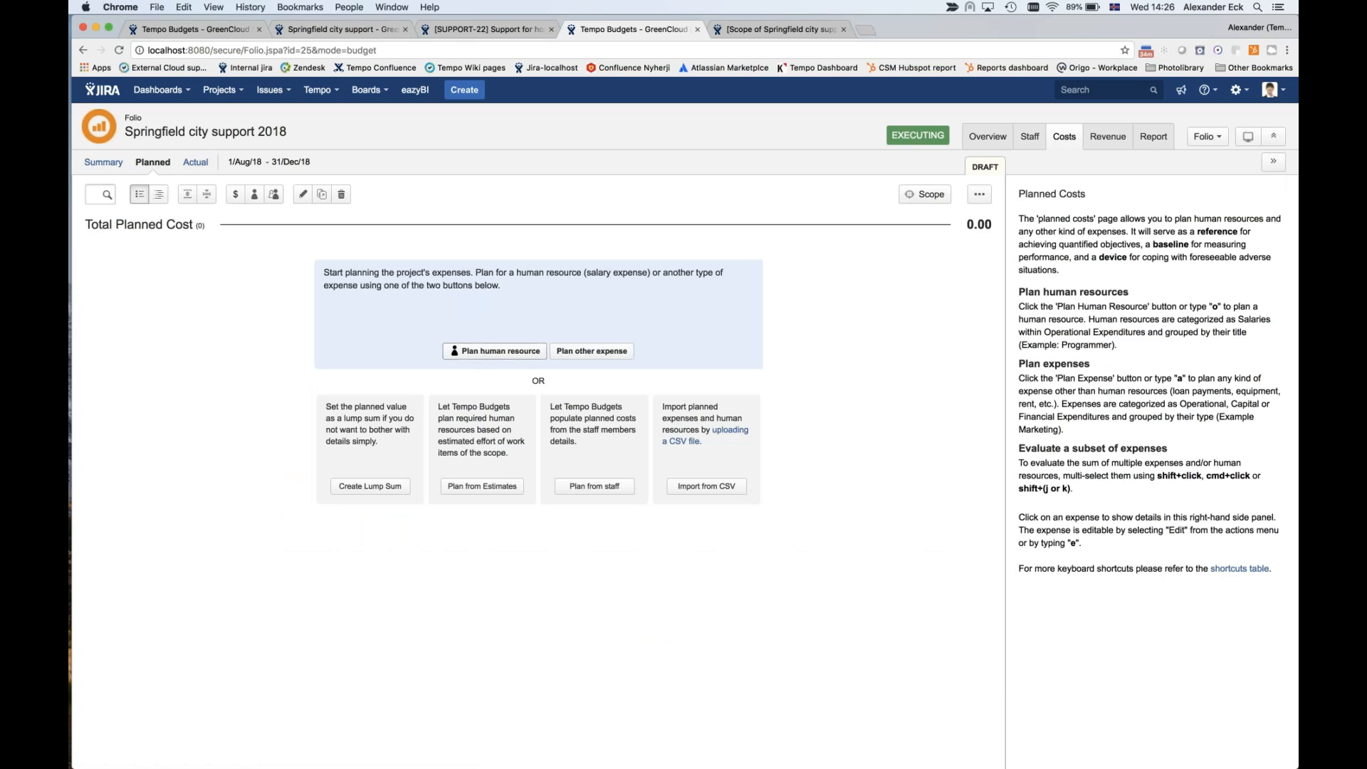
# - Start planning a human resource named Support with the Support Engineer role under Operational Expenditures
pyautogui.click(484, 353)
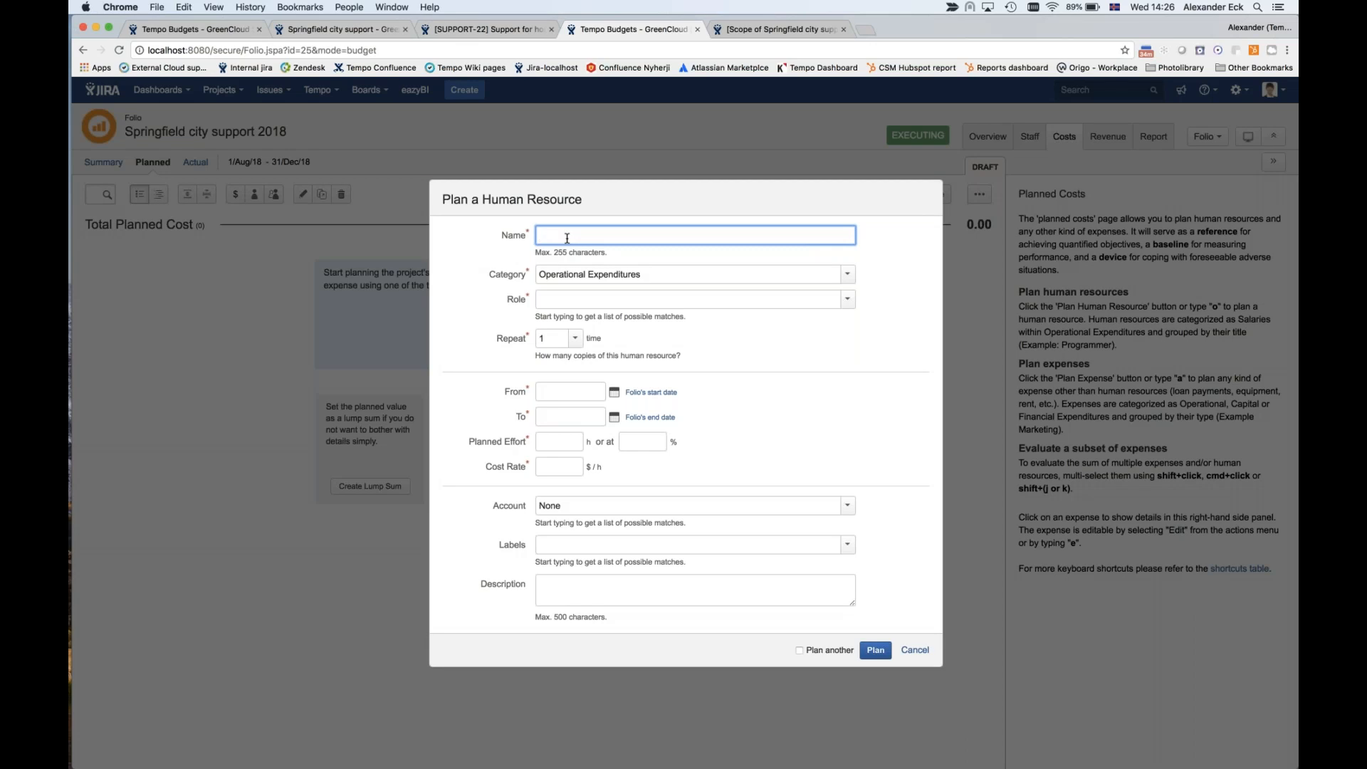
pyautogui.write('Support')
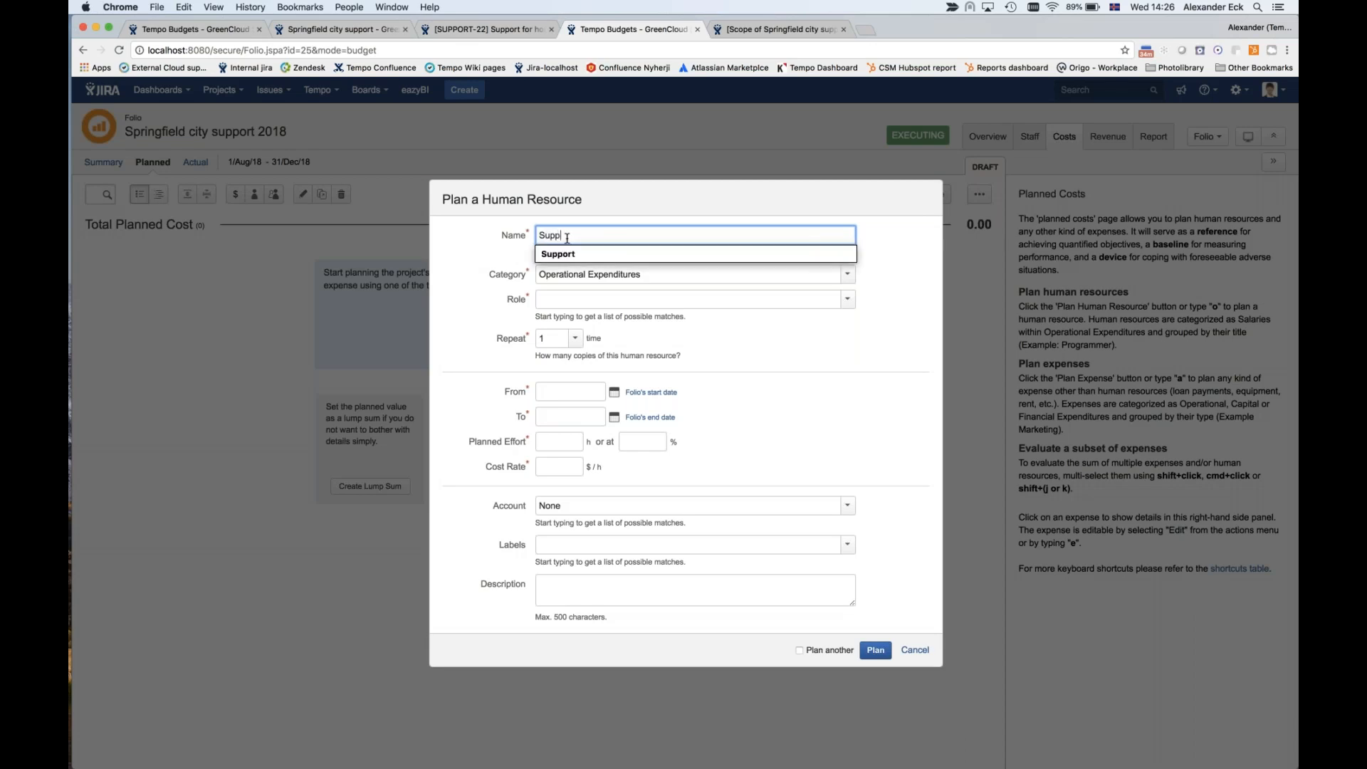
pyautogui.click(562, 258)
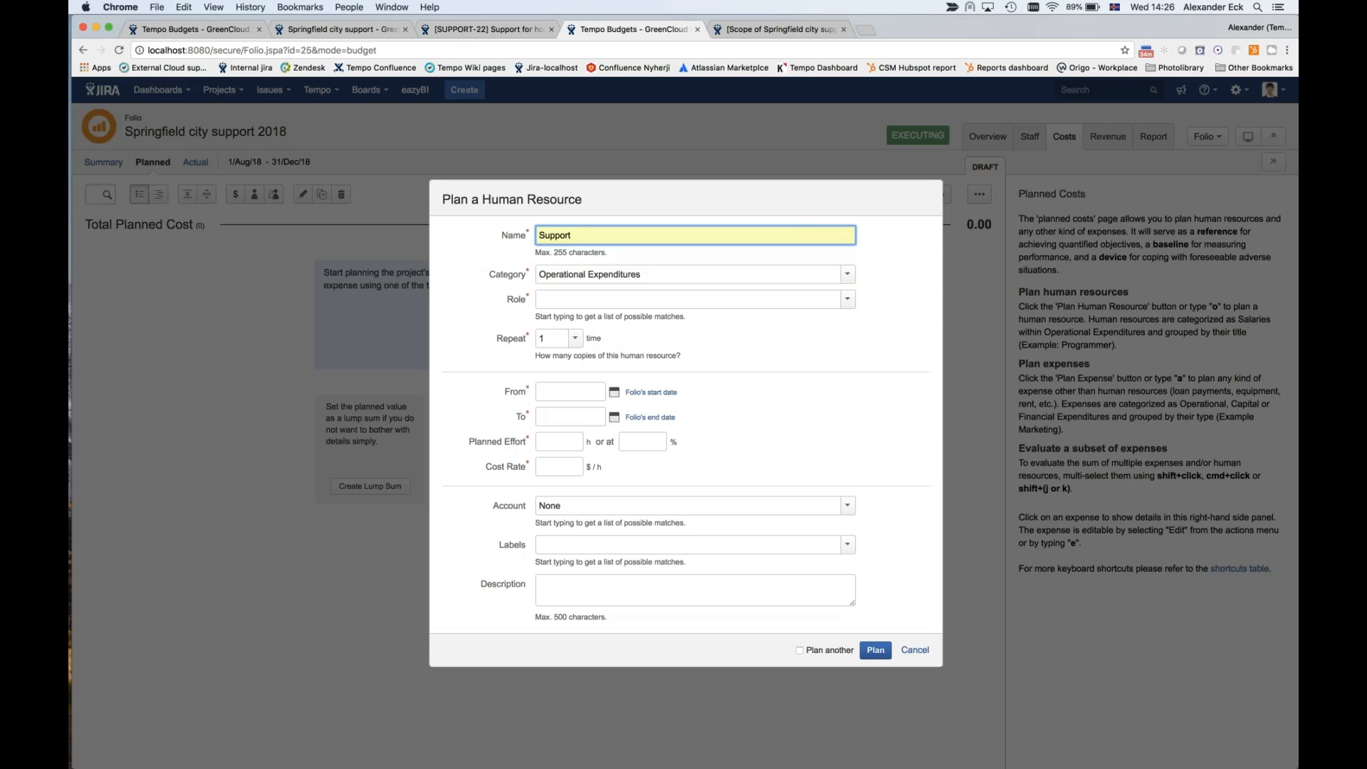
pyautogui.click(568, 299)
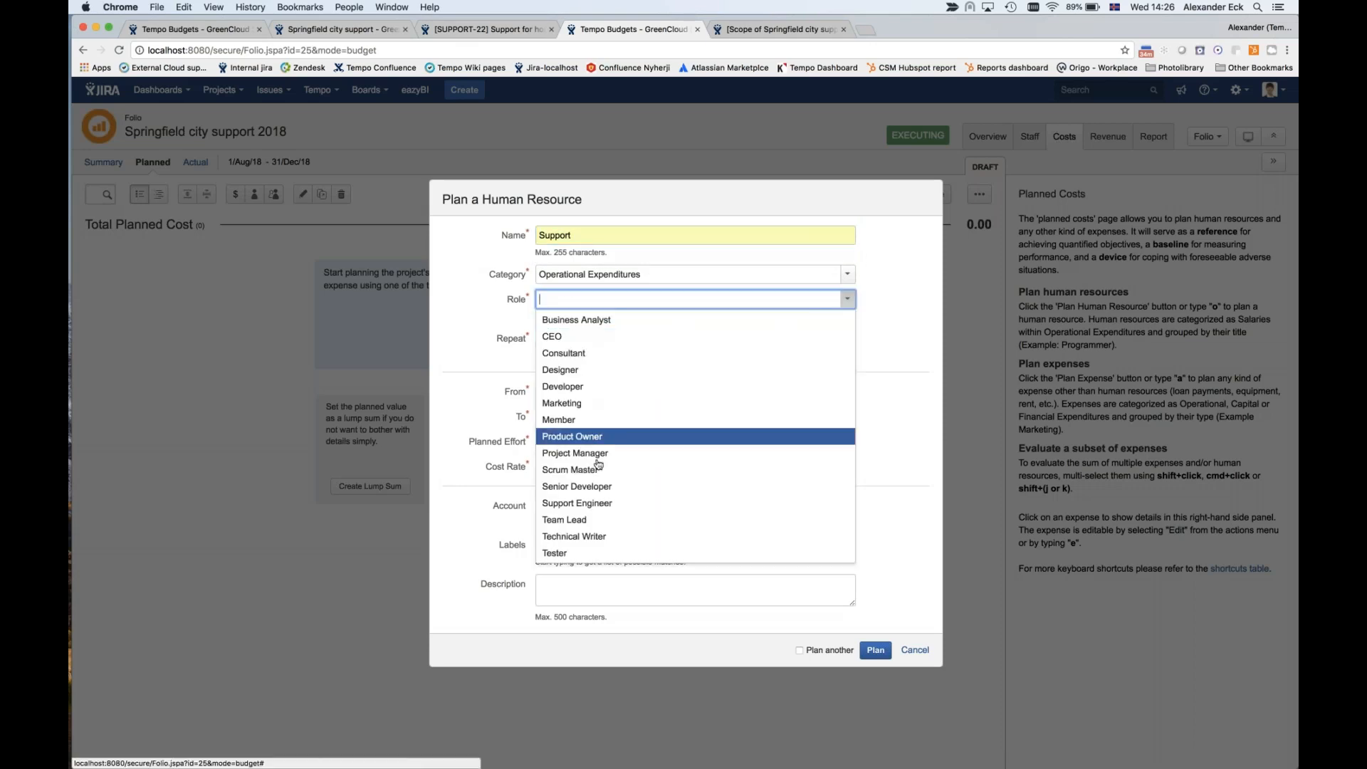
pyautogui.click(597, 504)
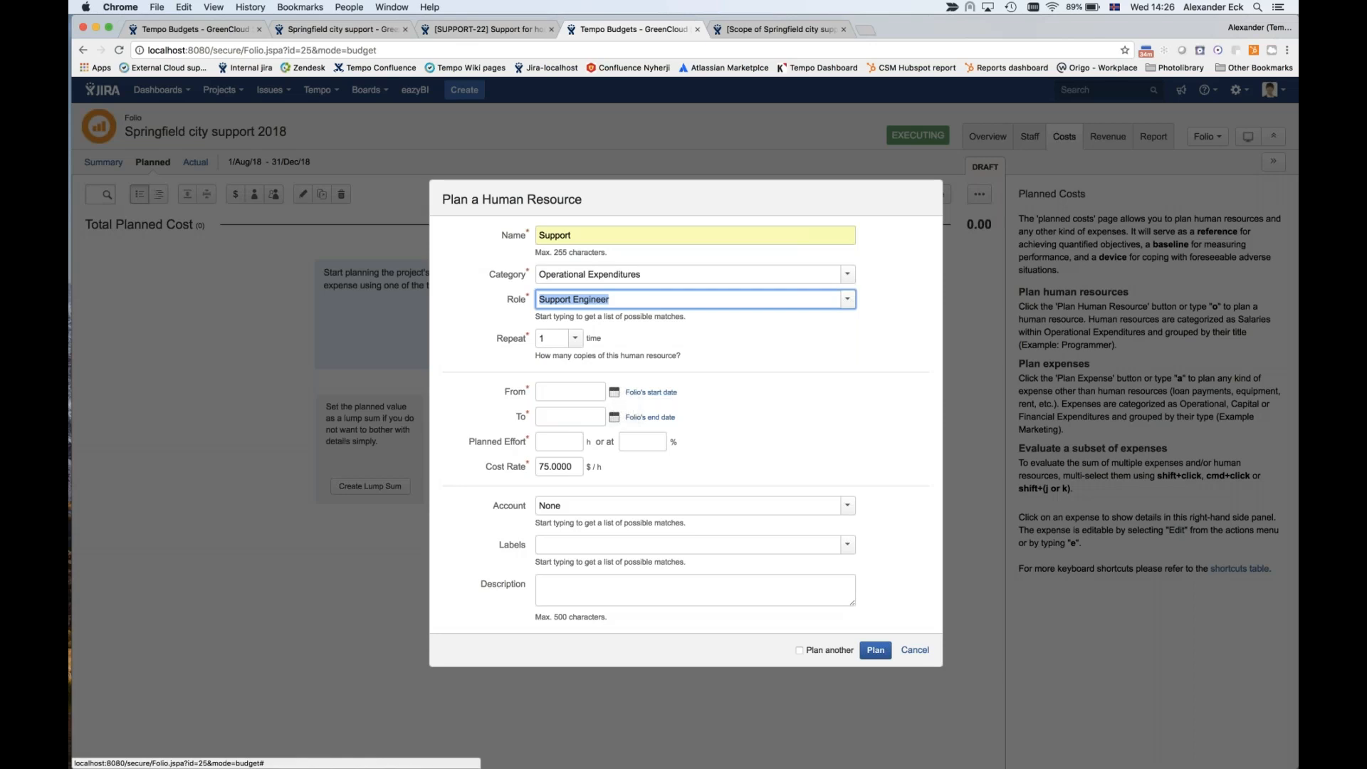
# - Schedule the resource from the folio's start date to its end date with 50 hours of planned effort and save it
pyautogui.click(651, 392)
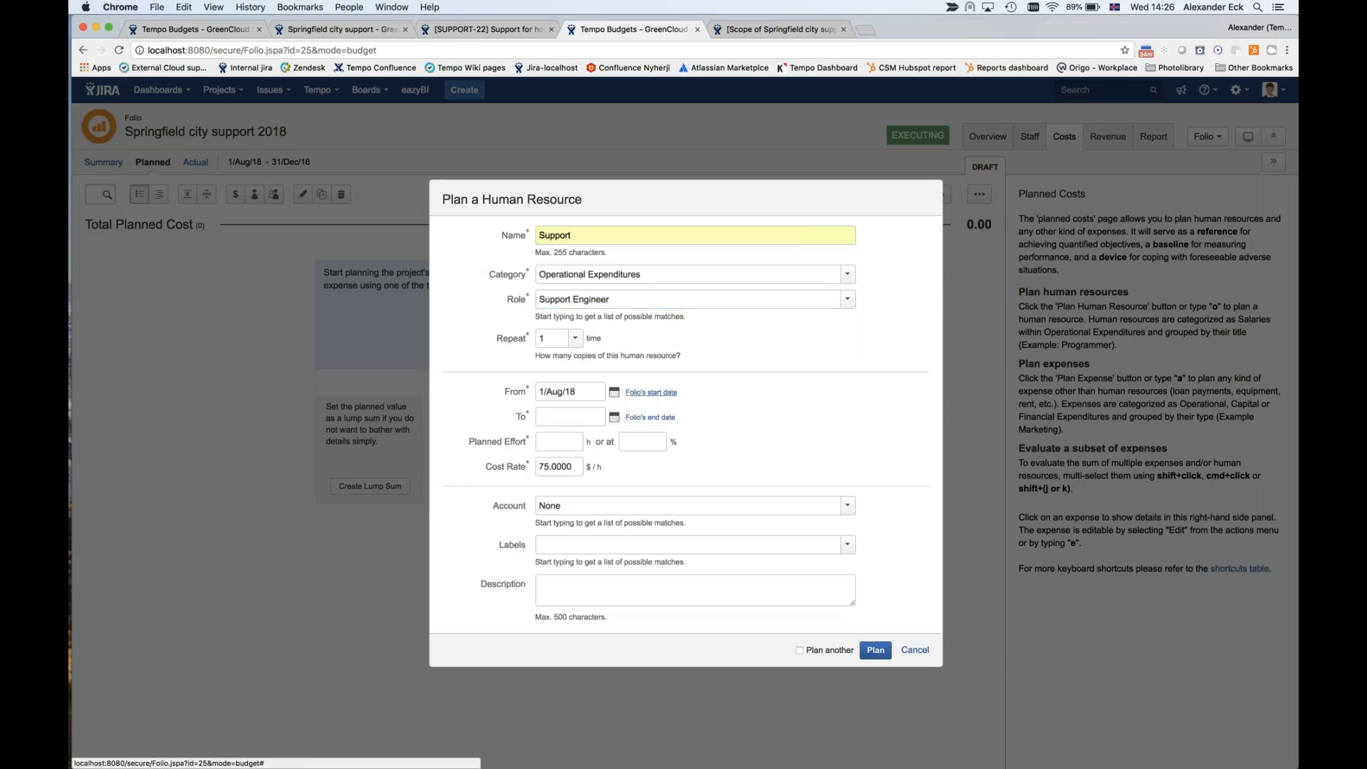
pyautogui.click(650, 417)
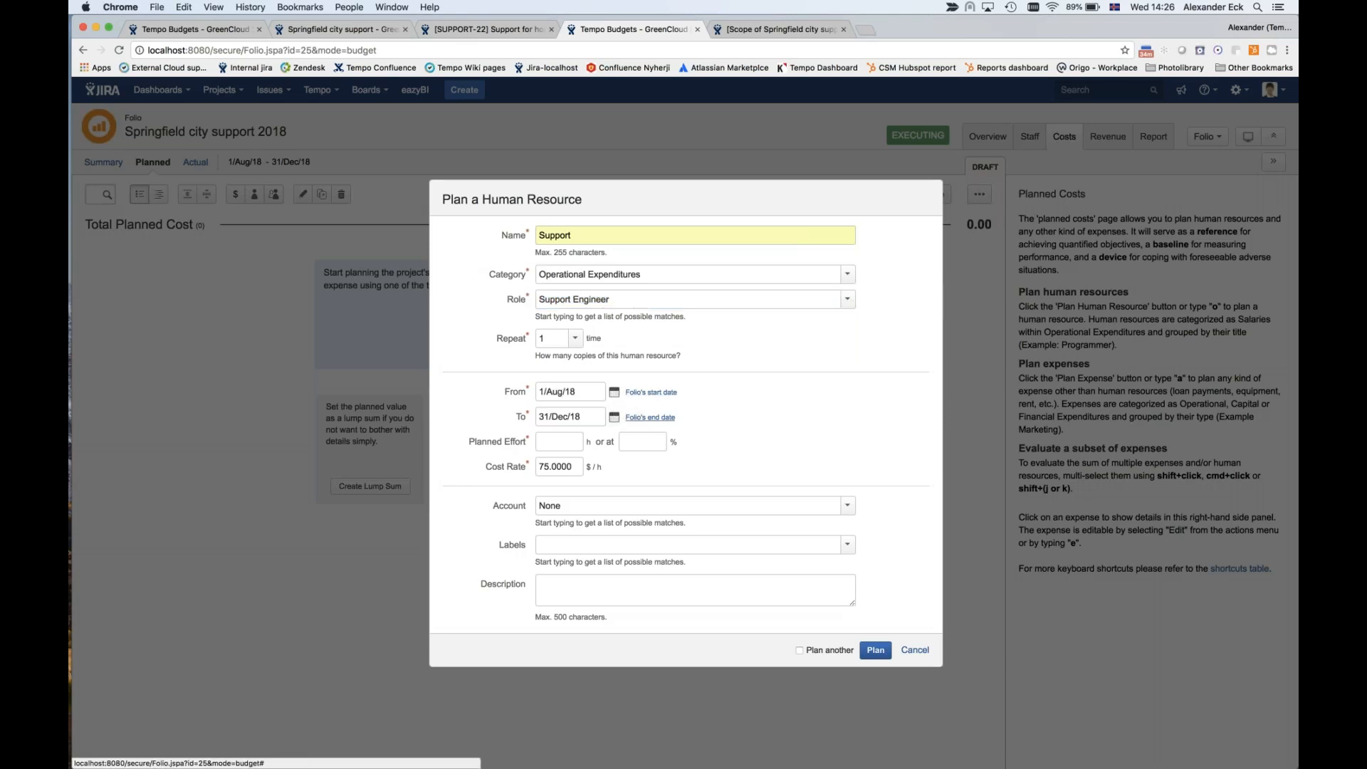
pyautogui.click(562, 446)
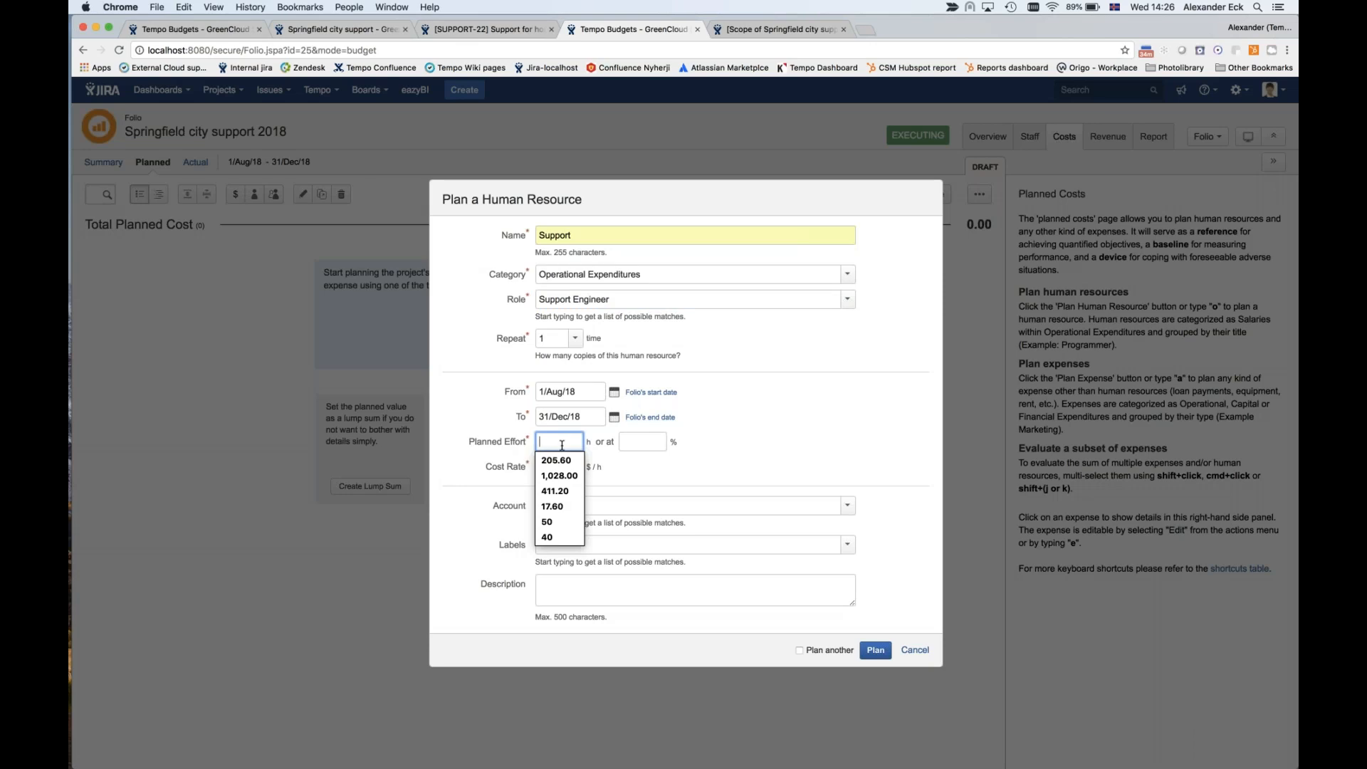
pyautogui.write('50')
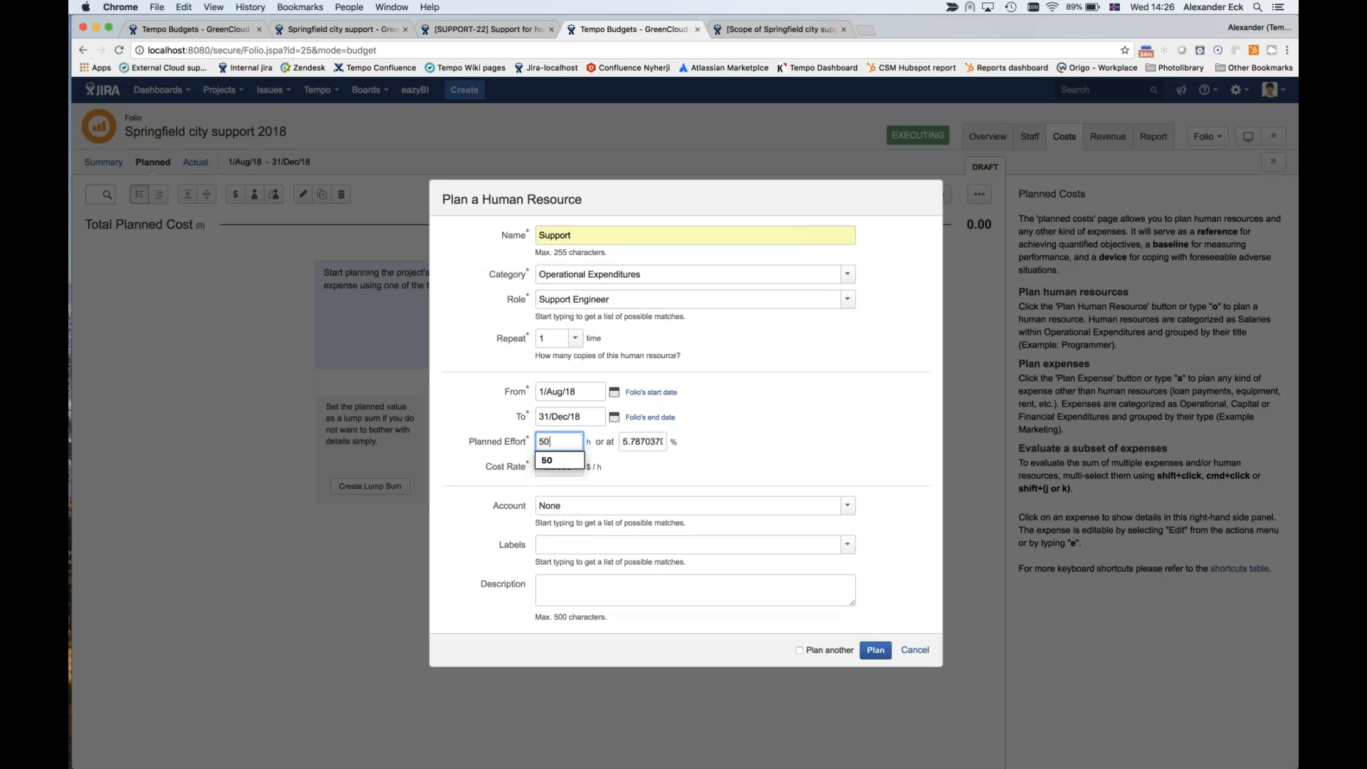
pyautogui.click(635, 481)
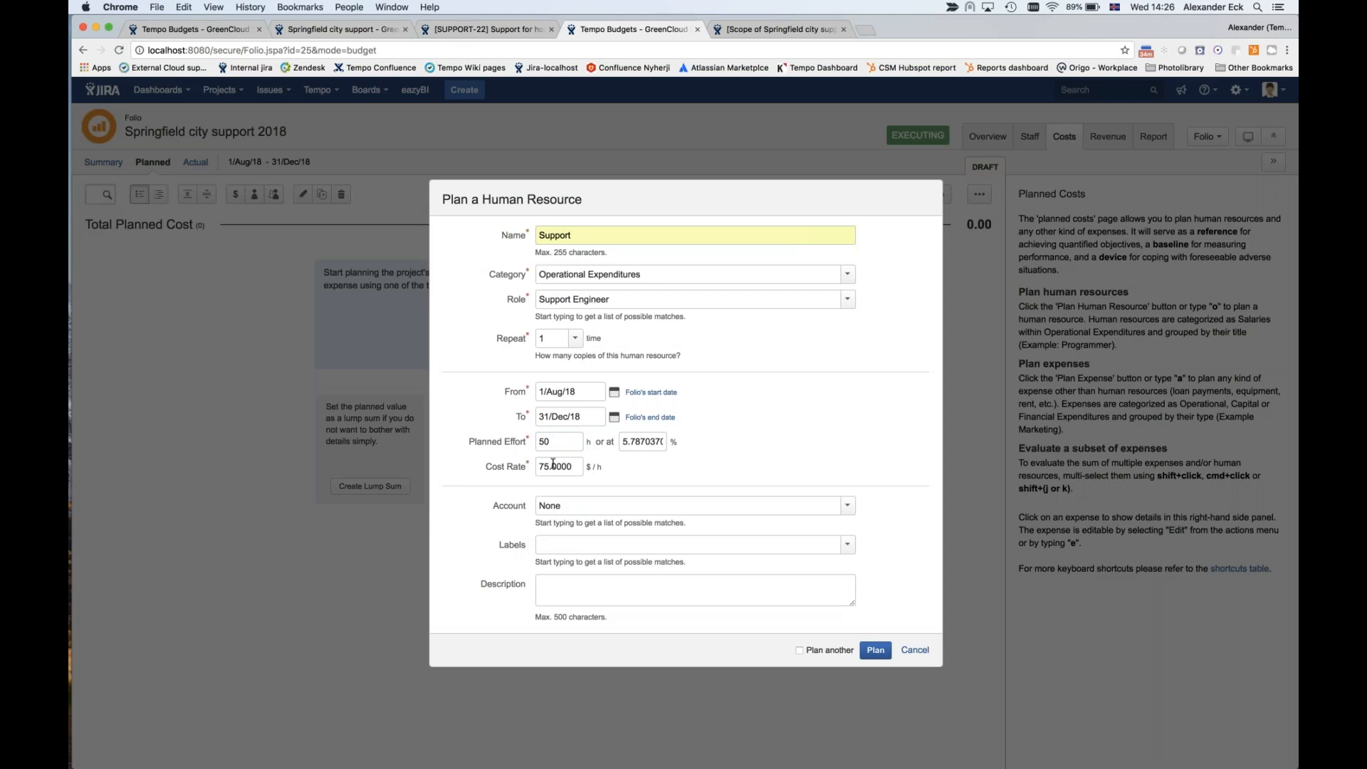
pyautogui.click(875, 650)
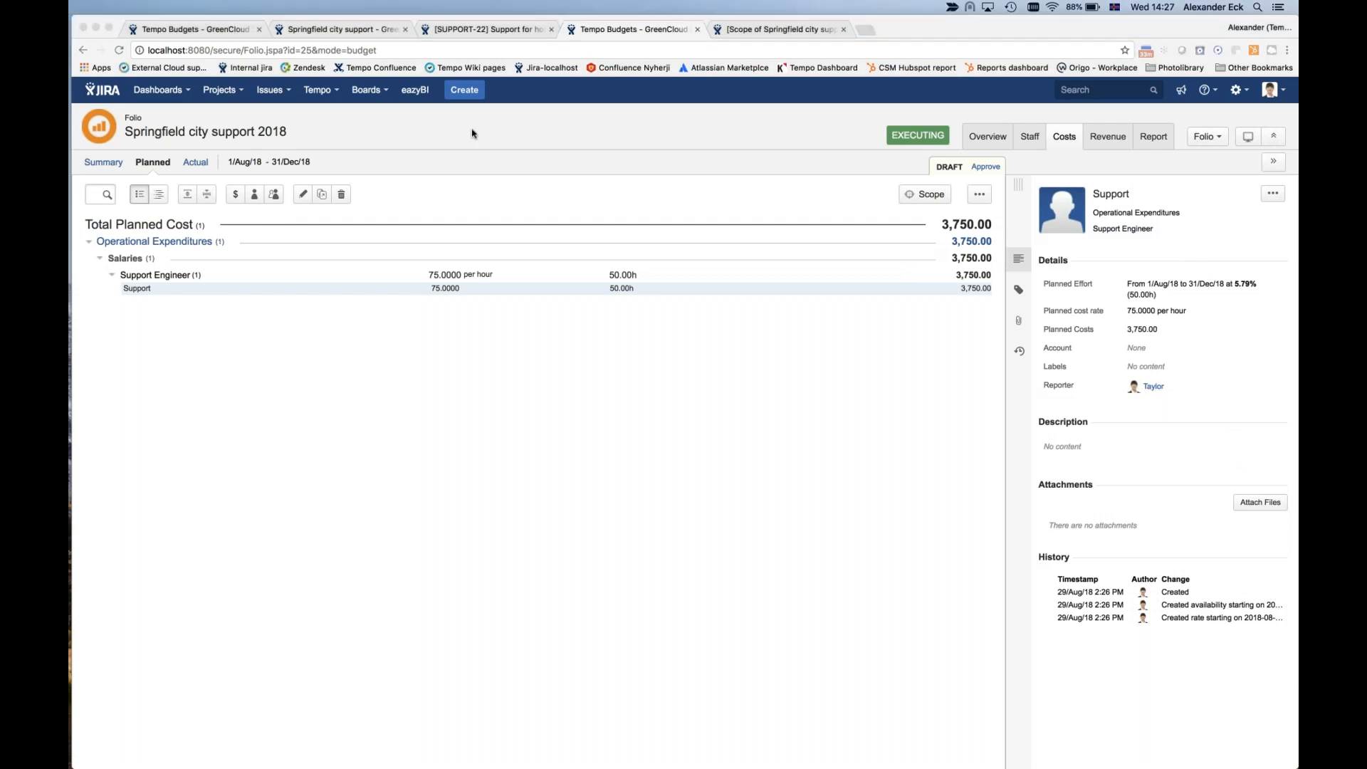
pyautogui.click(254, 198)
pyautogui.click(254, 196)
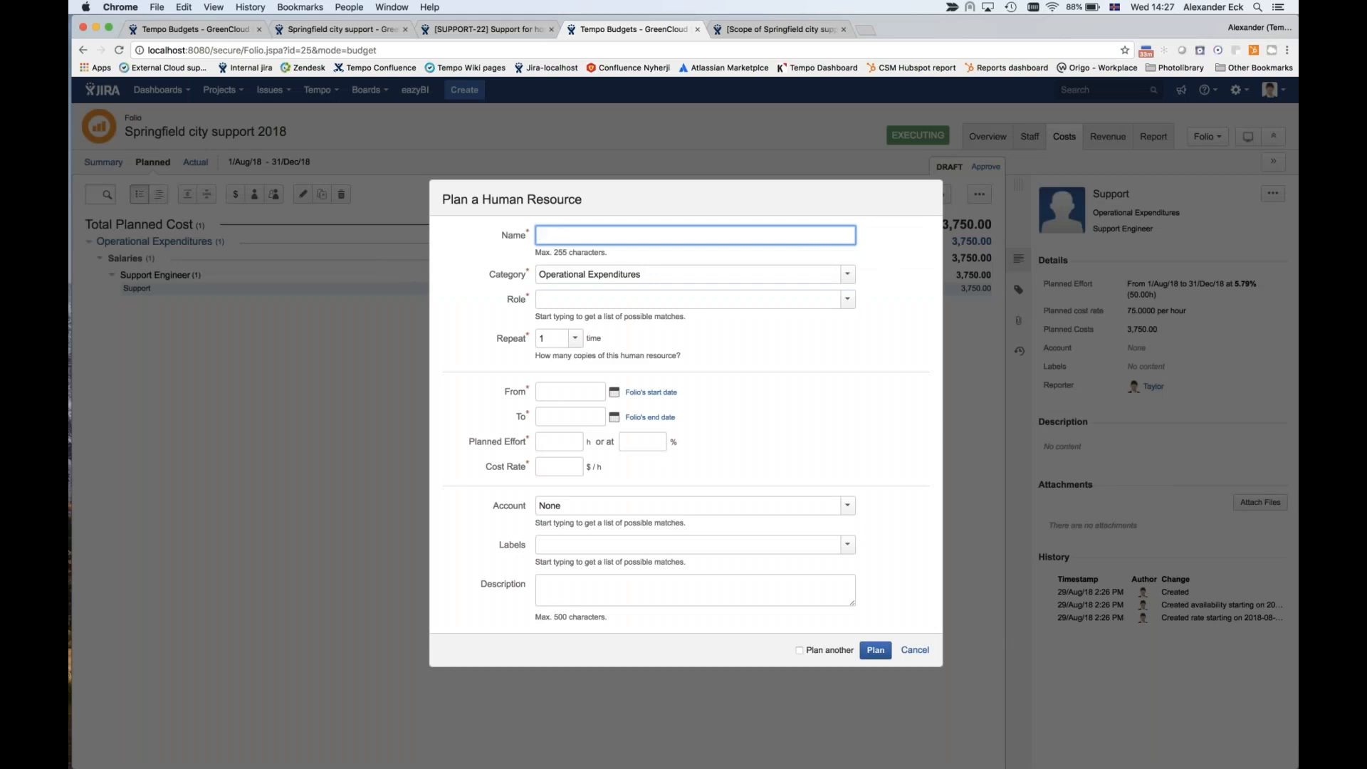
pyautogui.click(914, 650)
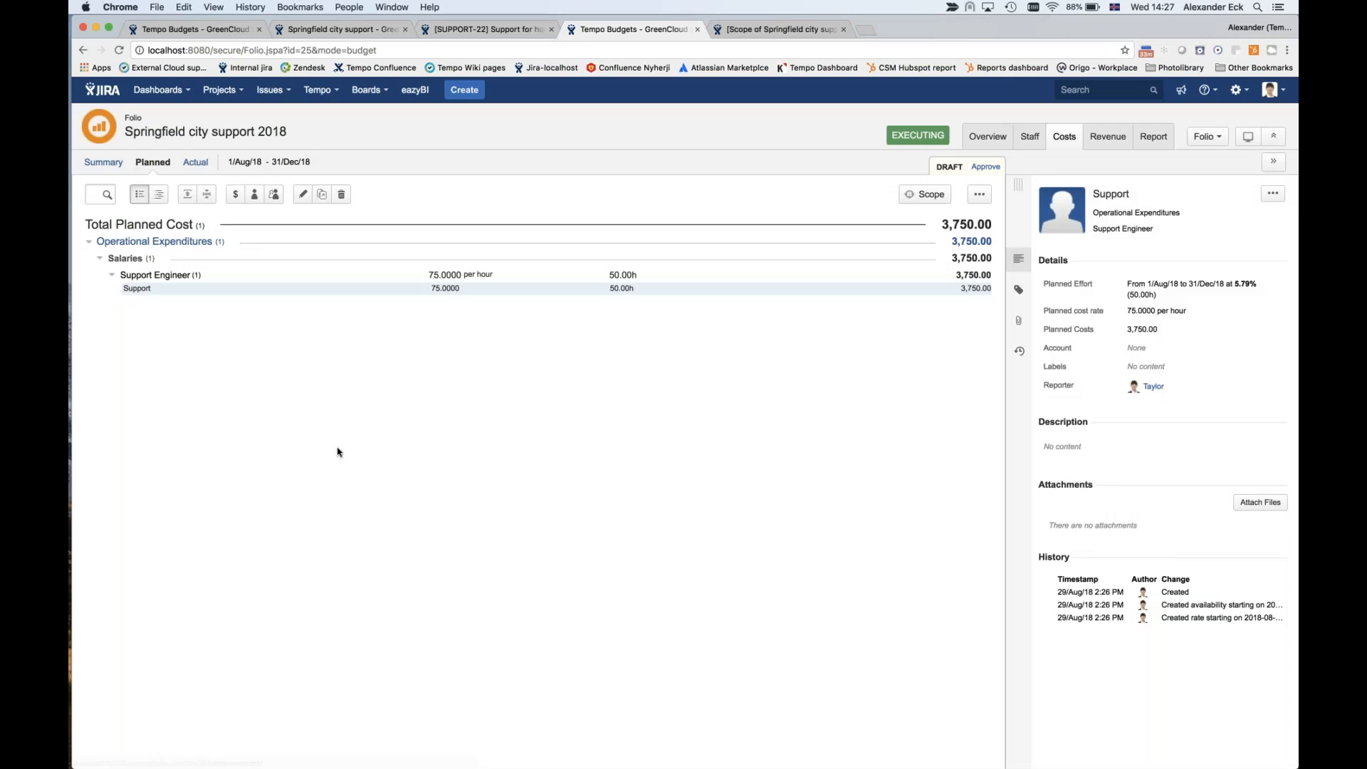
# - Start planning an expense named Travel expenses of type Travel with an amount of 500 USD
pyautogui.click(236, 194)
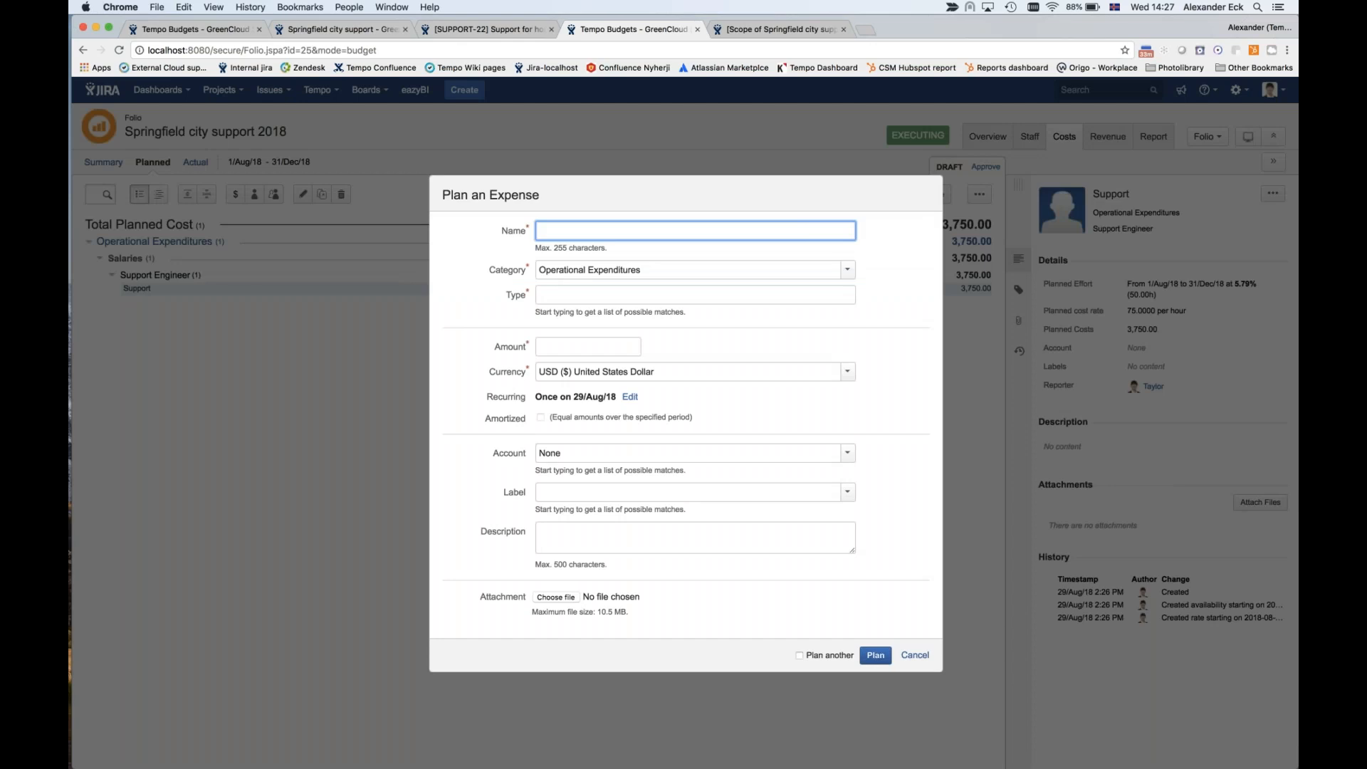
pyautogui.write('Travel expenses')
pyautogui.click(579, 297)
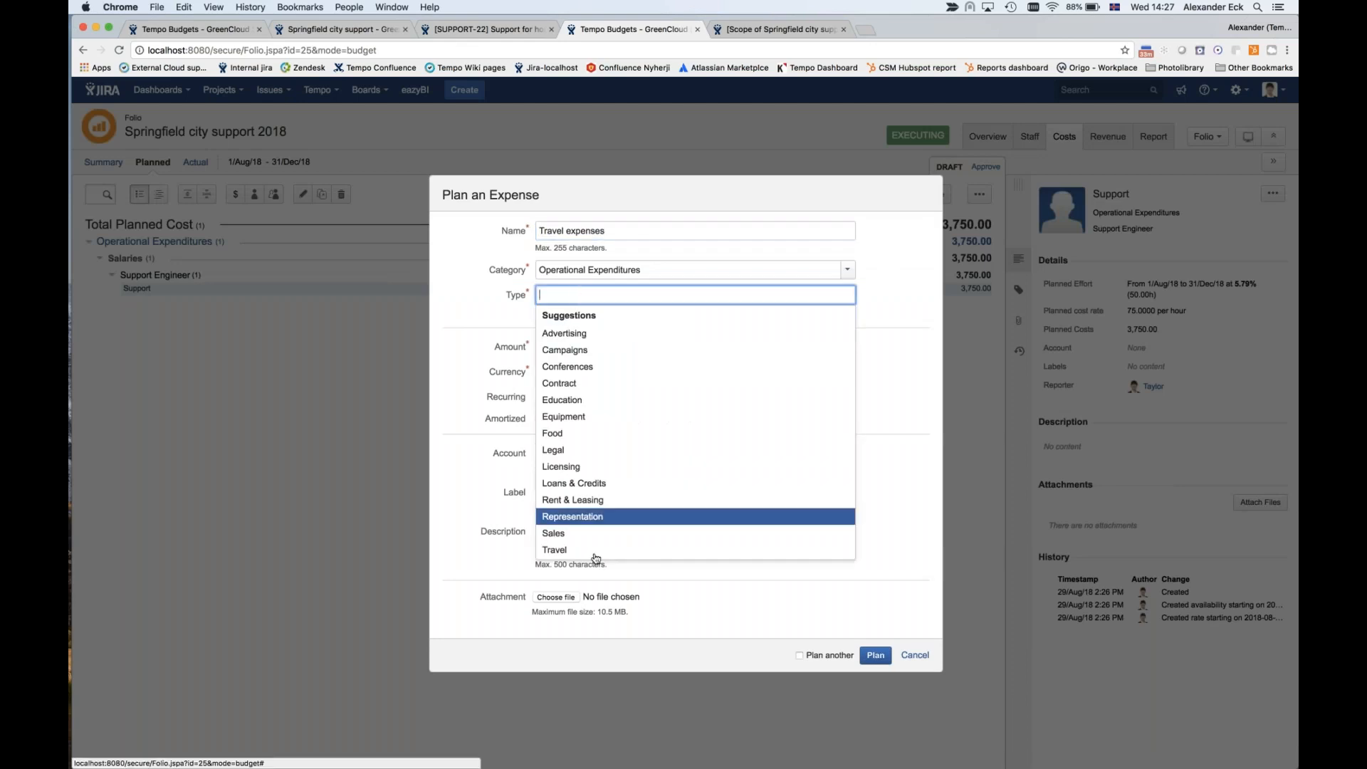
pyautogui.click(554, 549)
pyautogui.click(552, 348)
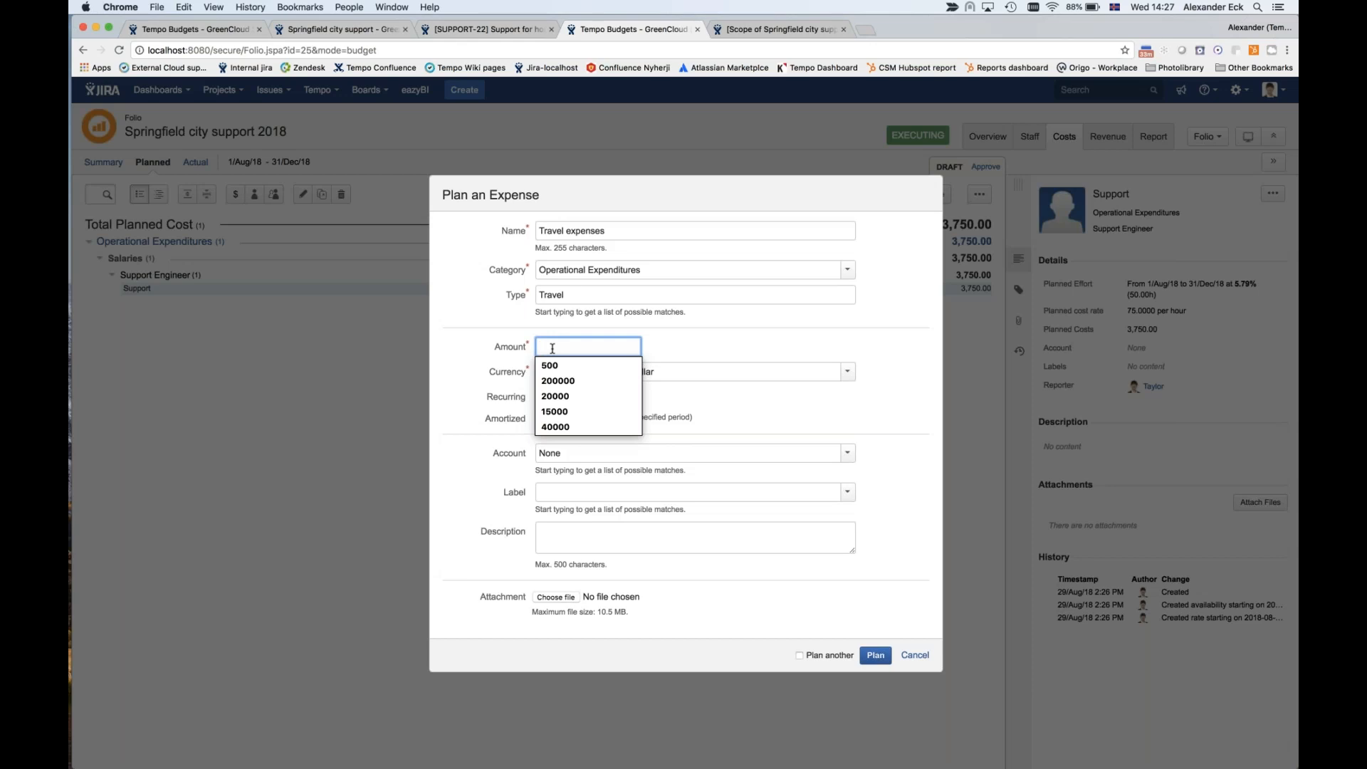
pyautogui.write('500')
pyautogui.press('Down')
pyautogui.press('Return')
# - Make the travel expense recur monthly by day of the month starting on 1/Sep/18, and save it to the planned costs
pyautogui.click(560, 395)
pyautogui.click(626, 396)
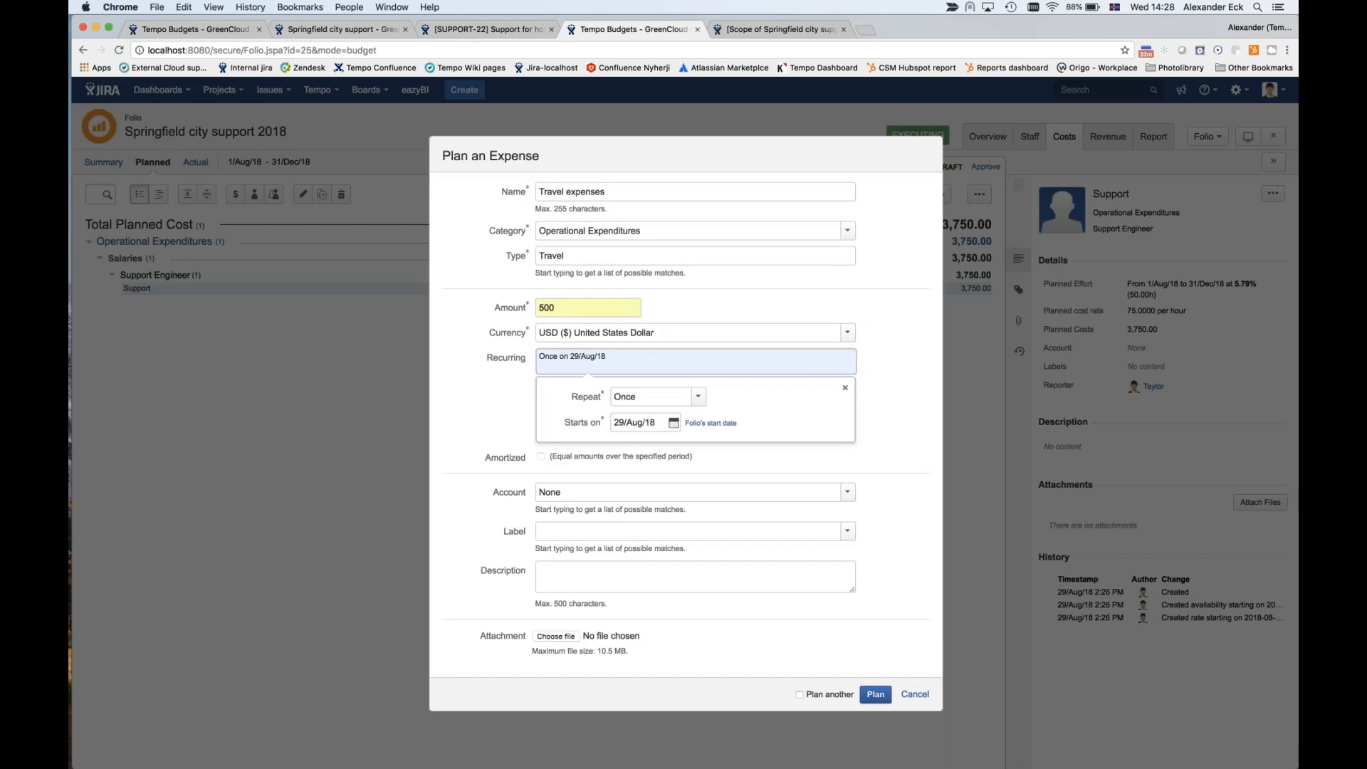
pyautogui.click(698, 396)
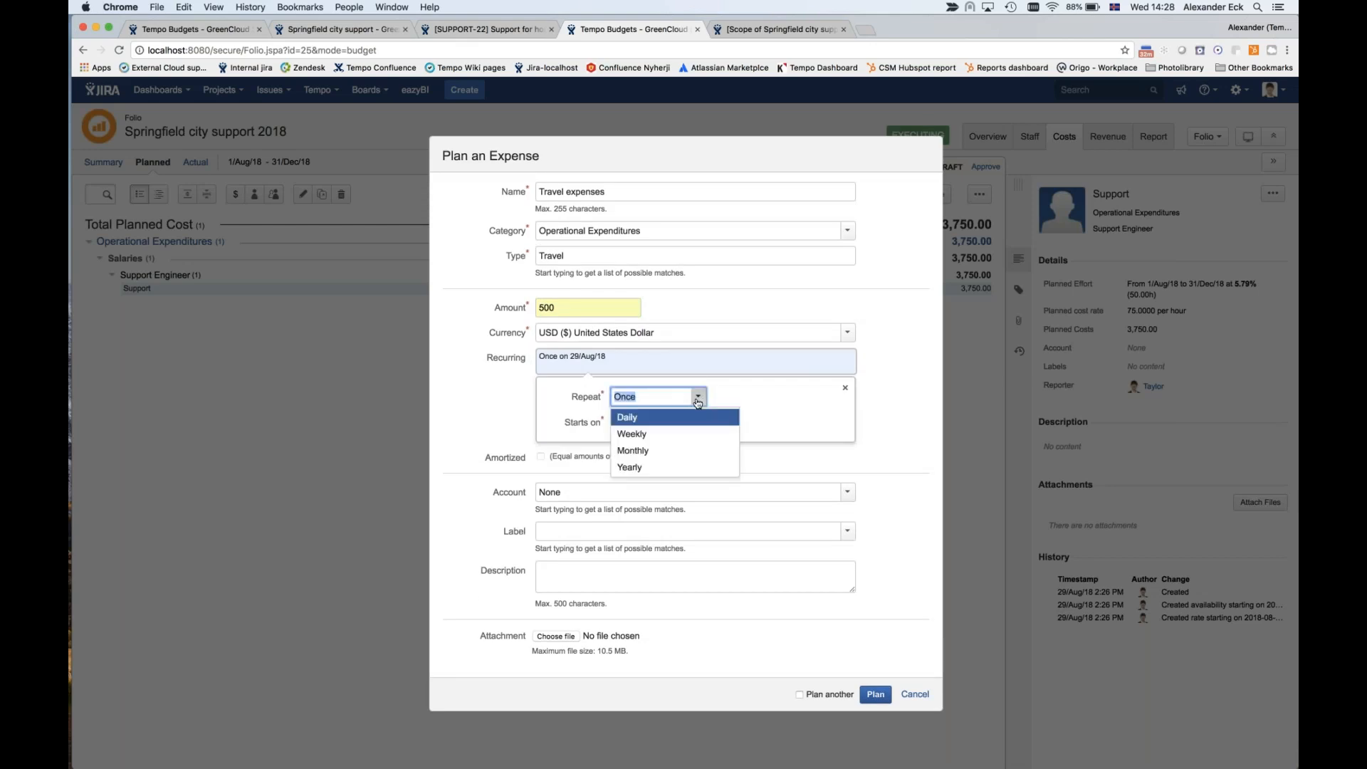
pyautogui.click(650, 454)
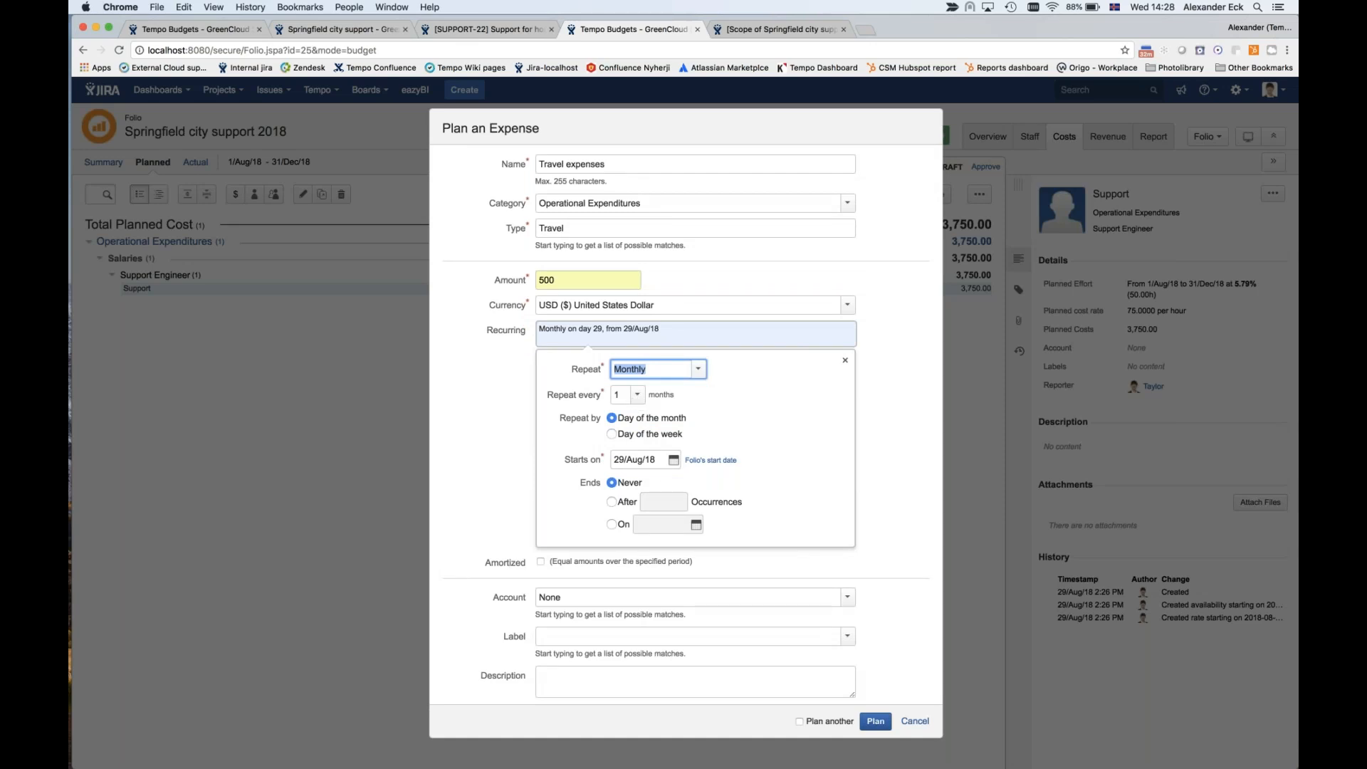
pyautogui.click(693, 463)
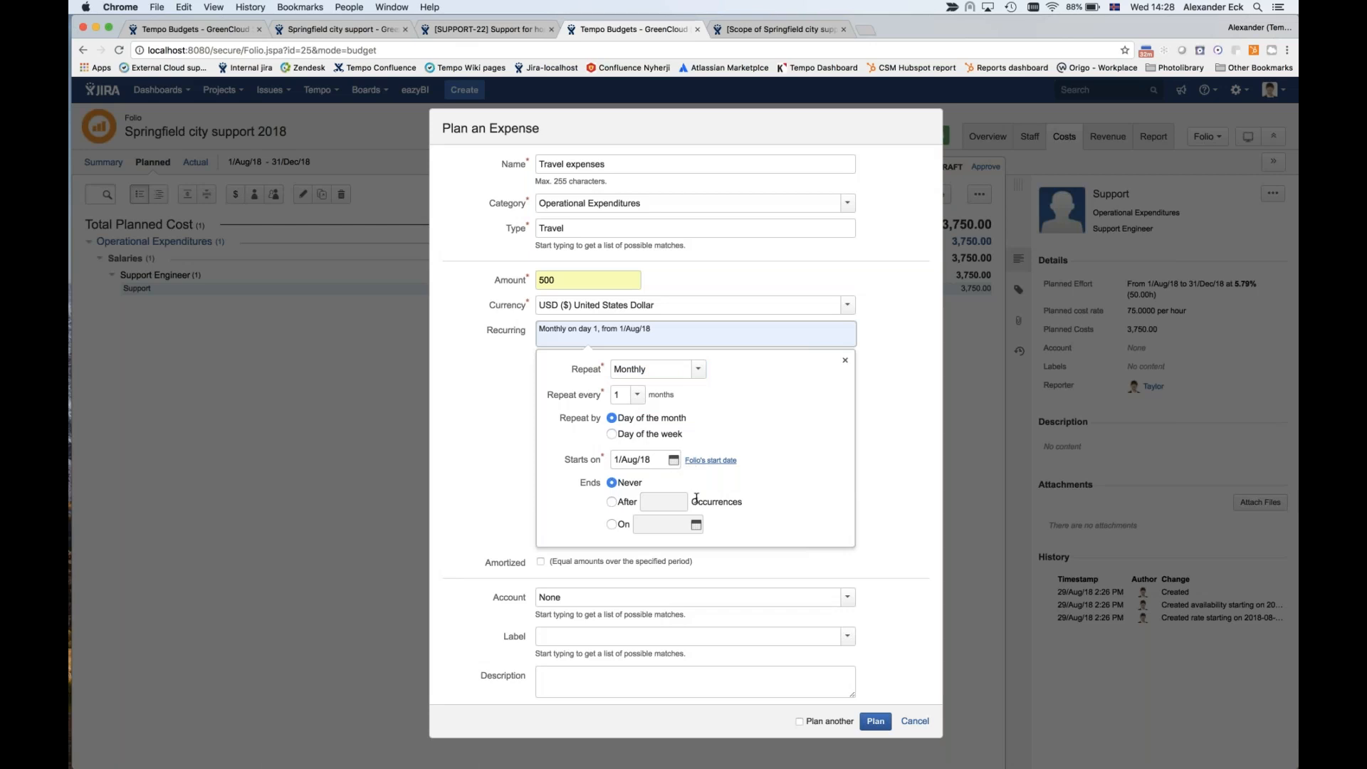
pyautogui.click(673, 460)
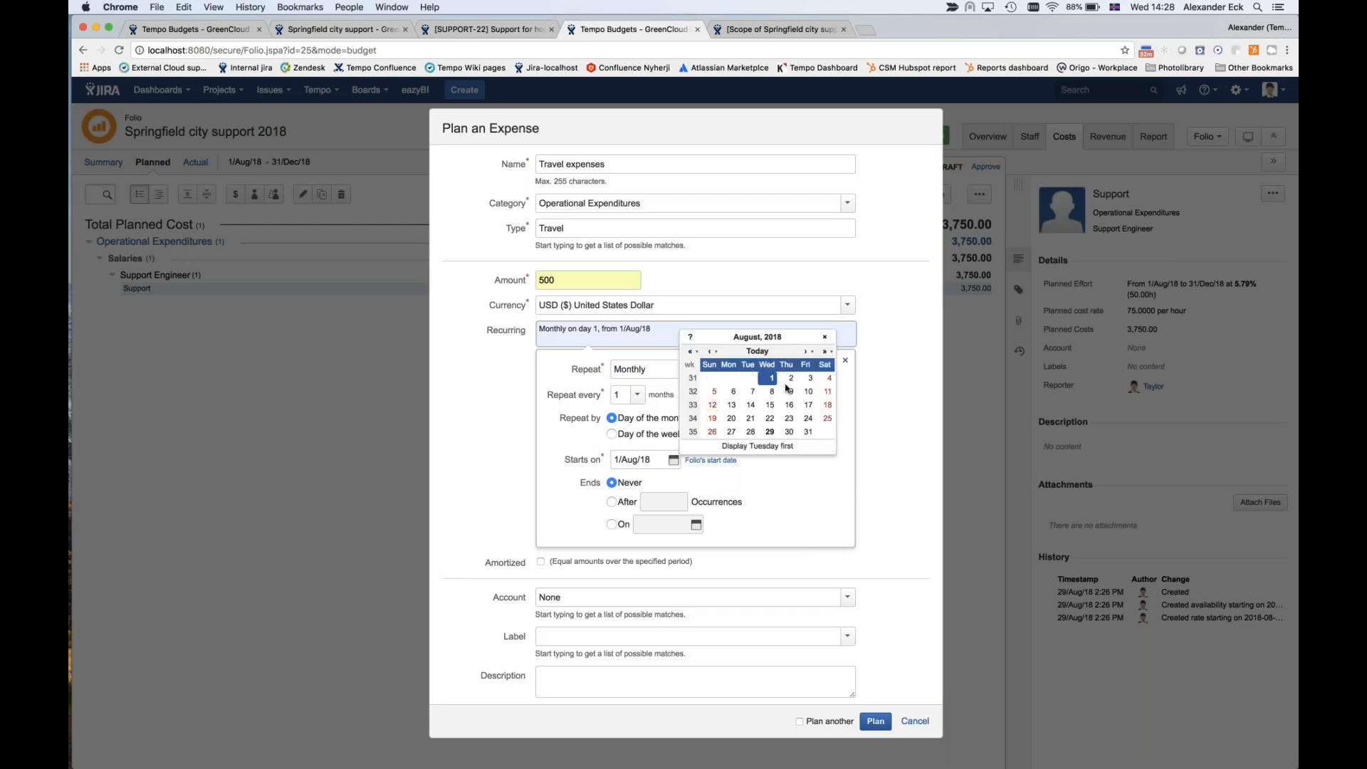
pyautogui.click(806, 352)
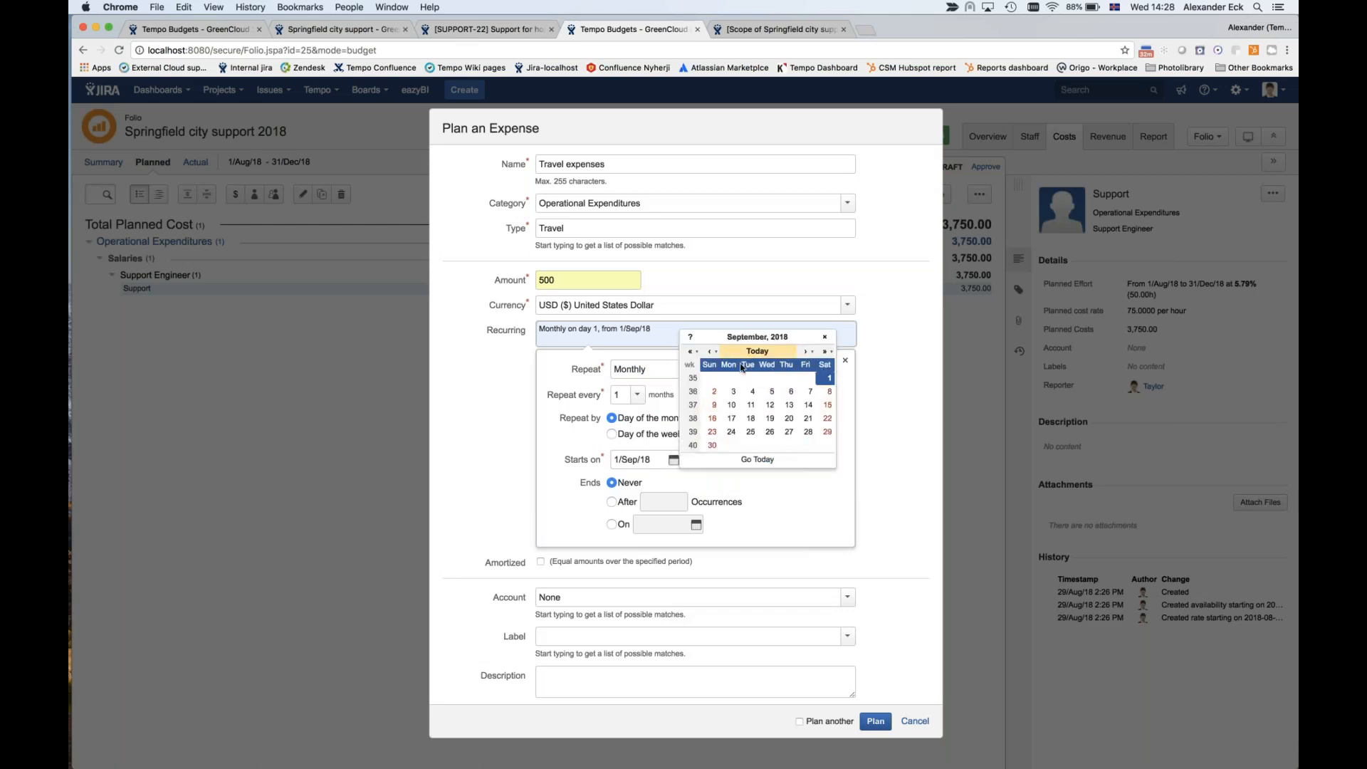
pyautogui.click(826, 378)
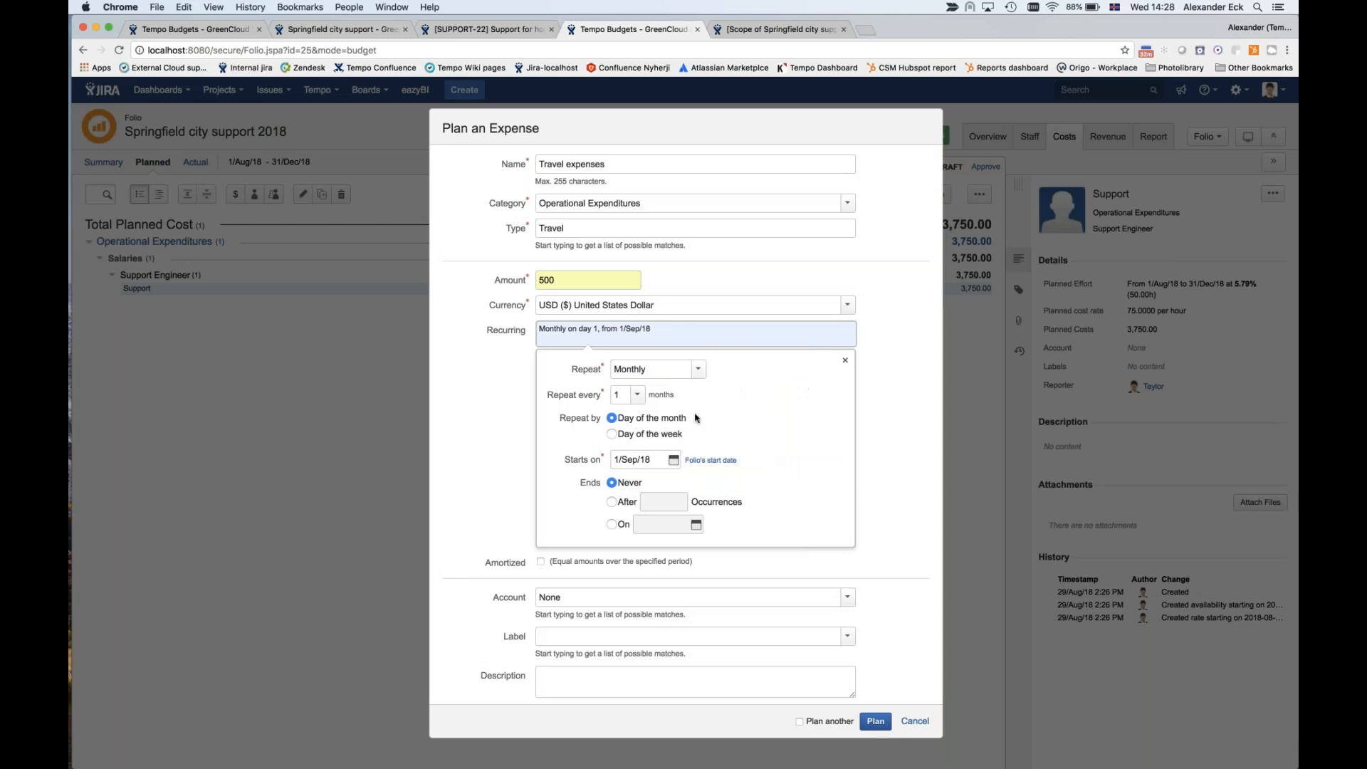
pyautogui.click(870, 722)
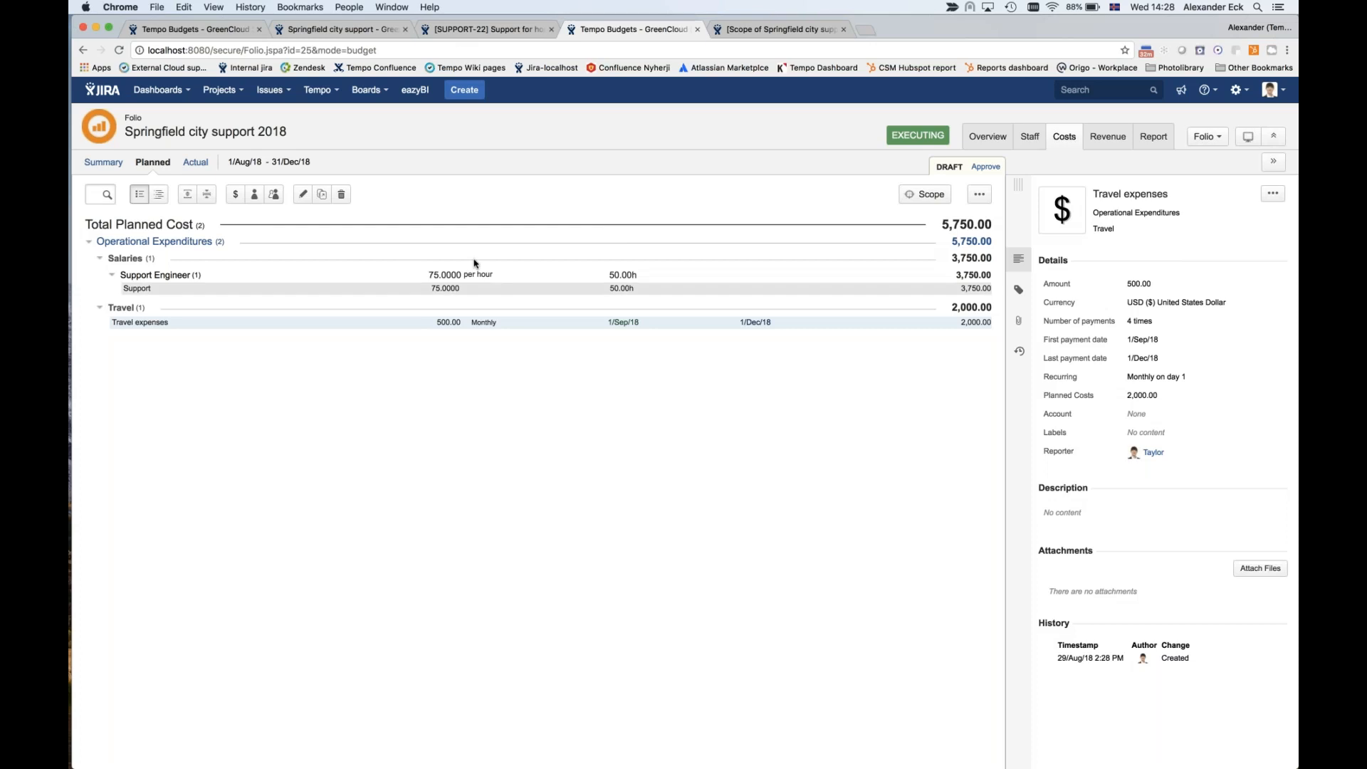
# - Review the folio's overview and revenue summary, and open its planned revenue
pyautogui.click(985, 138)
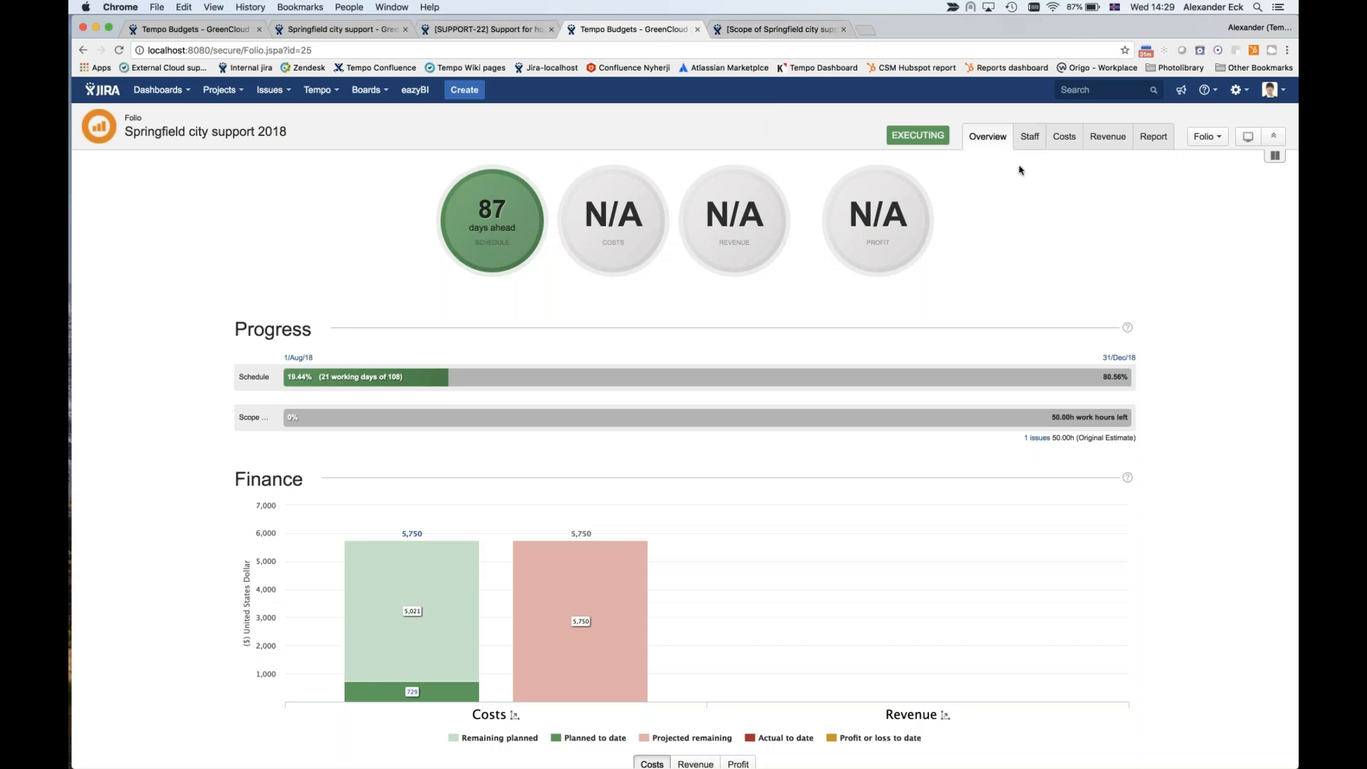
pyautogui.click(1106, 138)
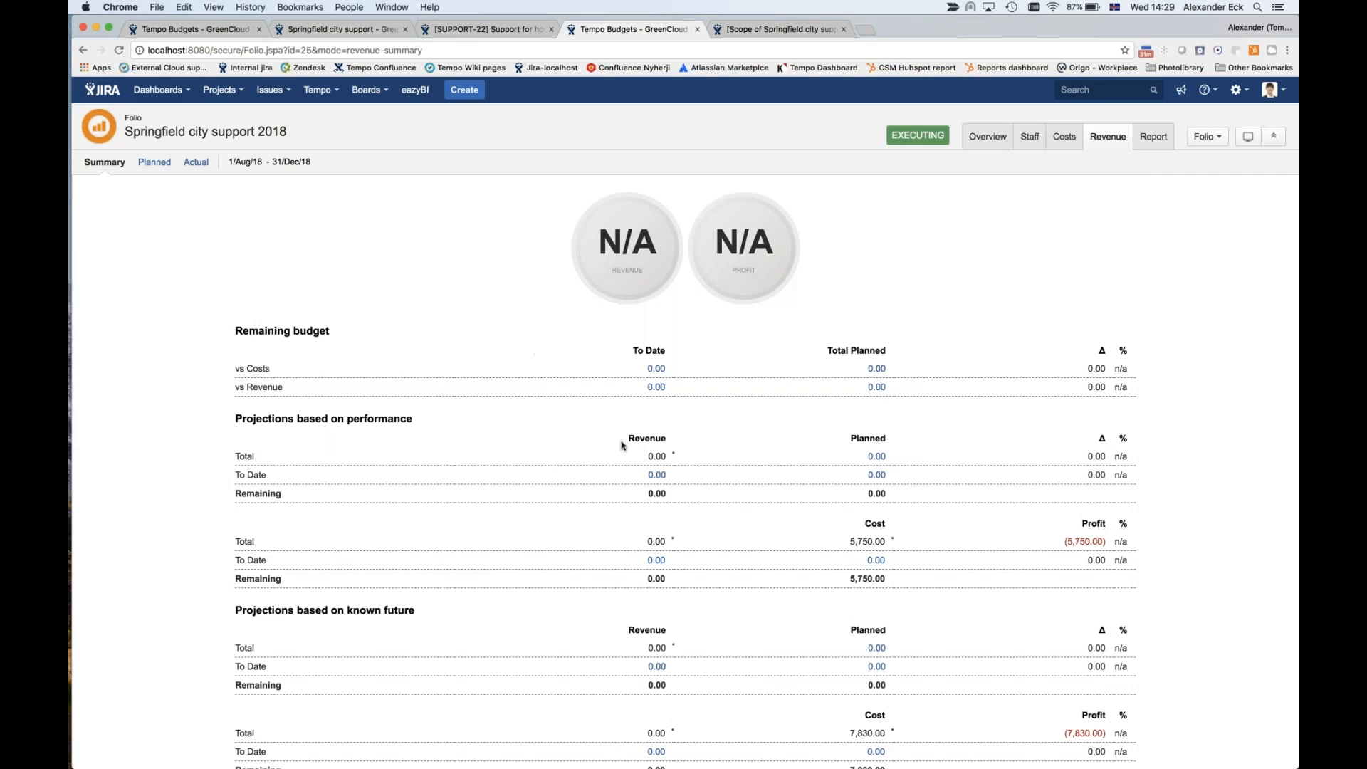
pyautogui.scroll(-2, 622, 446)
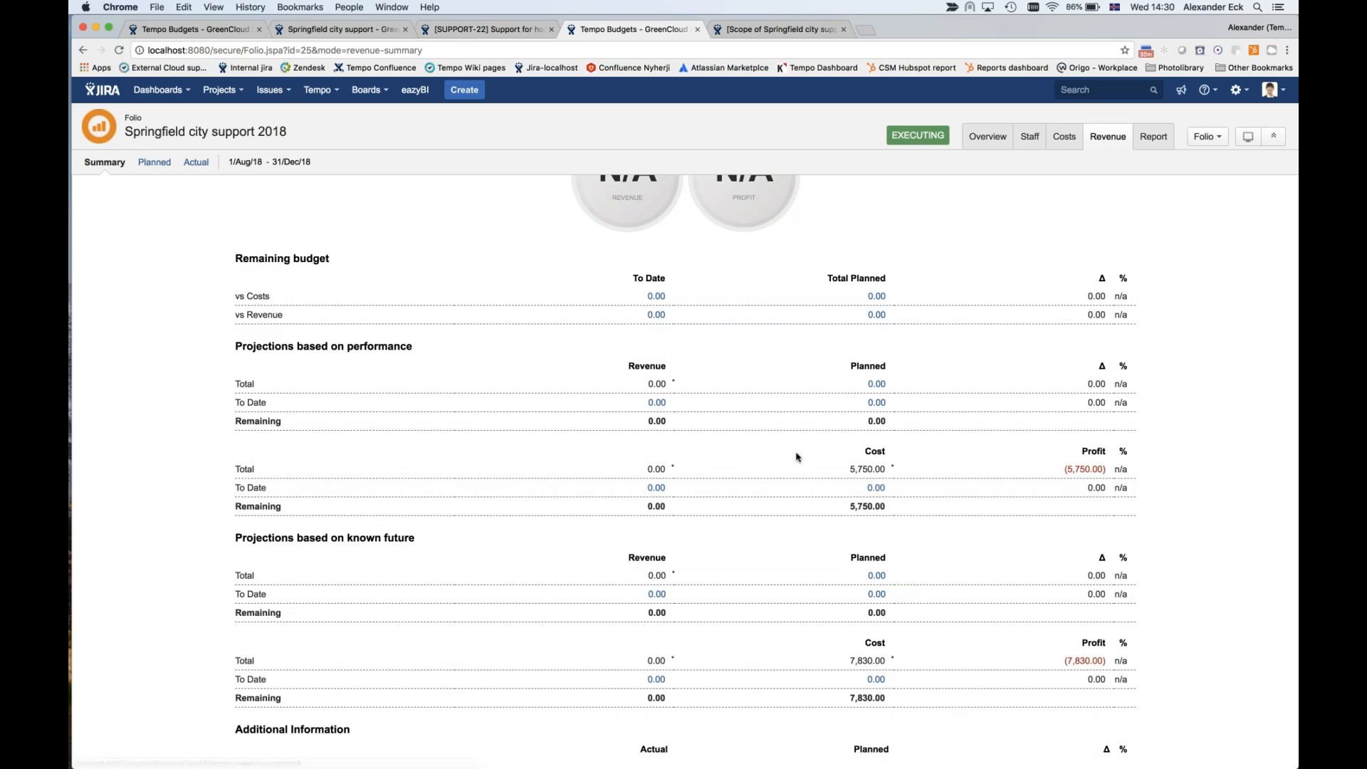
pyautogui.scroll(2, 797, 457)
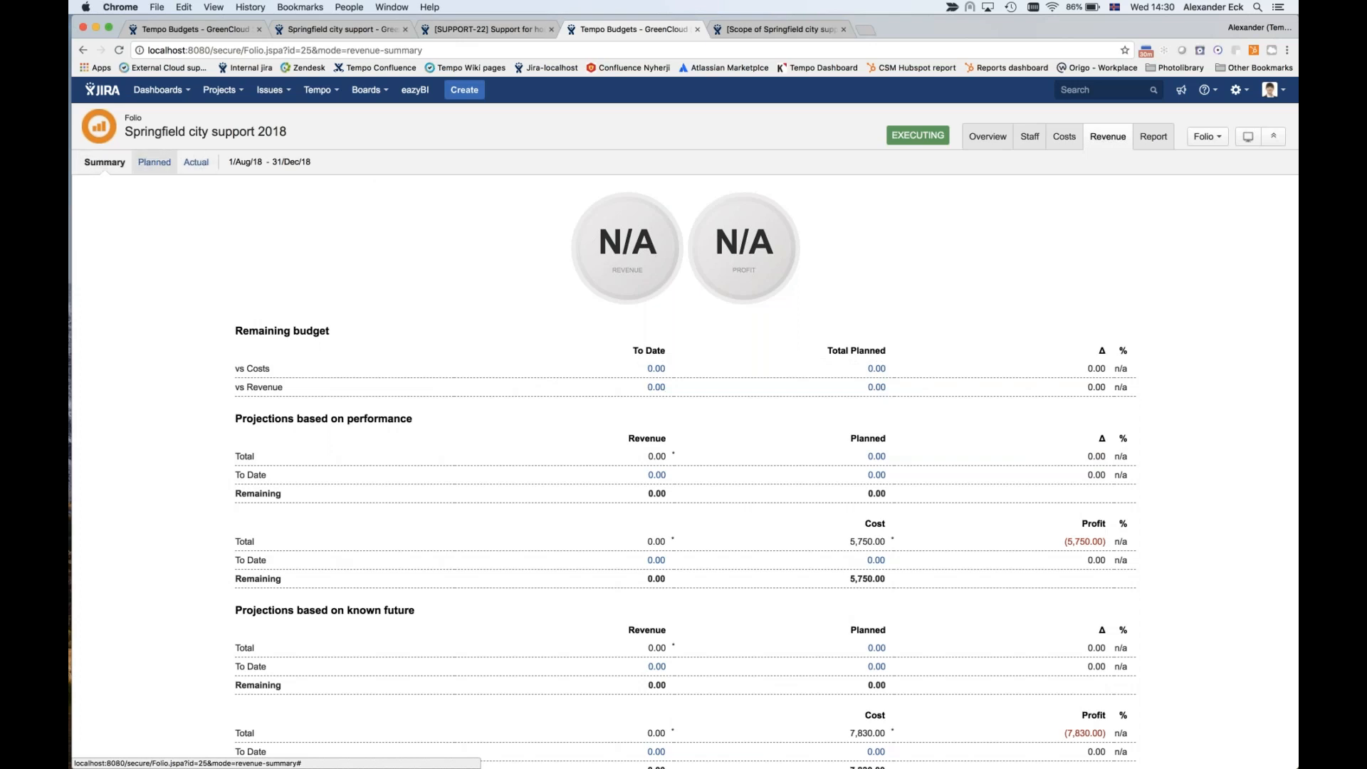
pyautogui.click(154, 162)
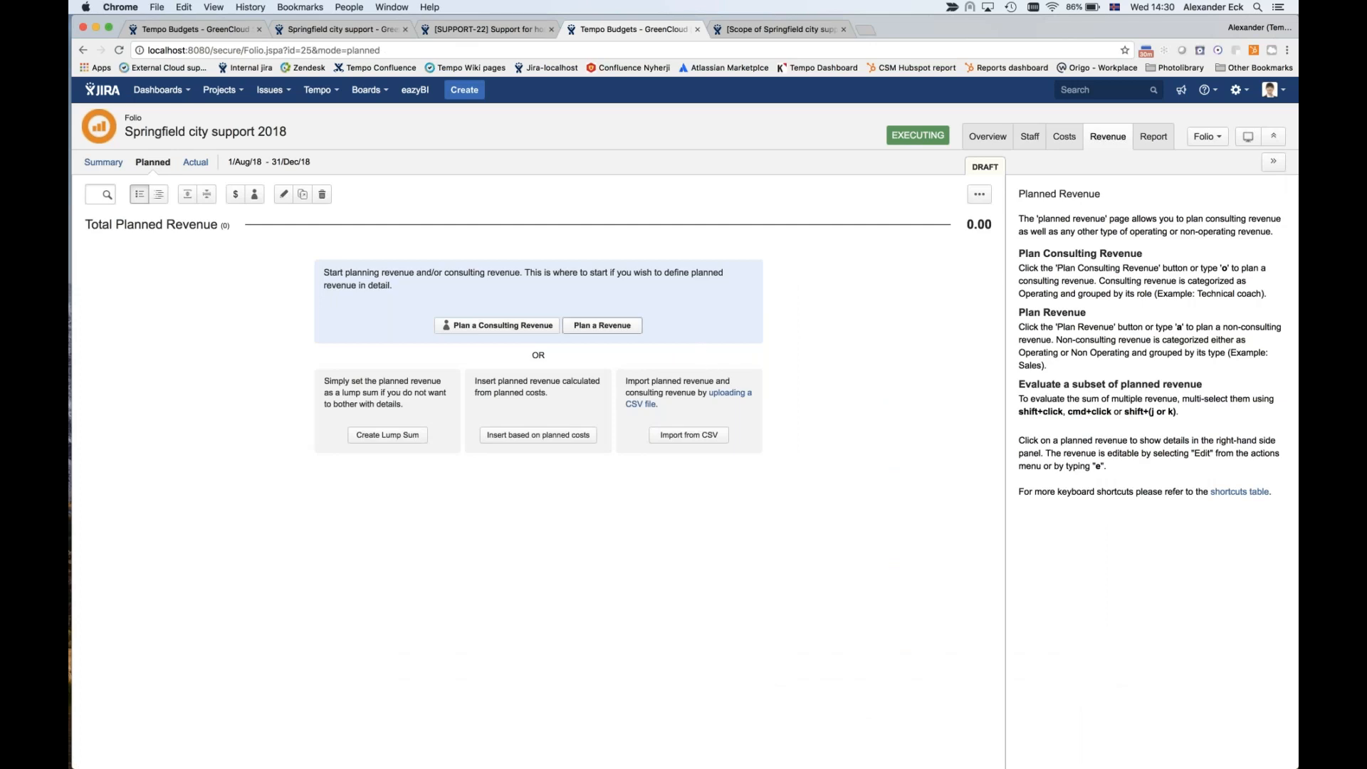
# - Start planning an operating revenue named Revenue October of type Sales with an amount of 3000 USD
pyautogui.click(607, 326)
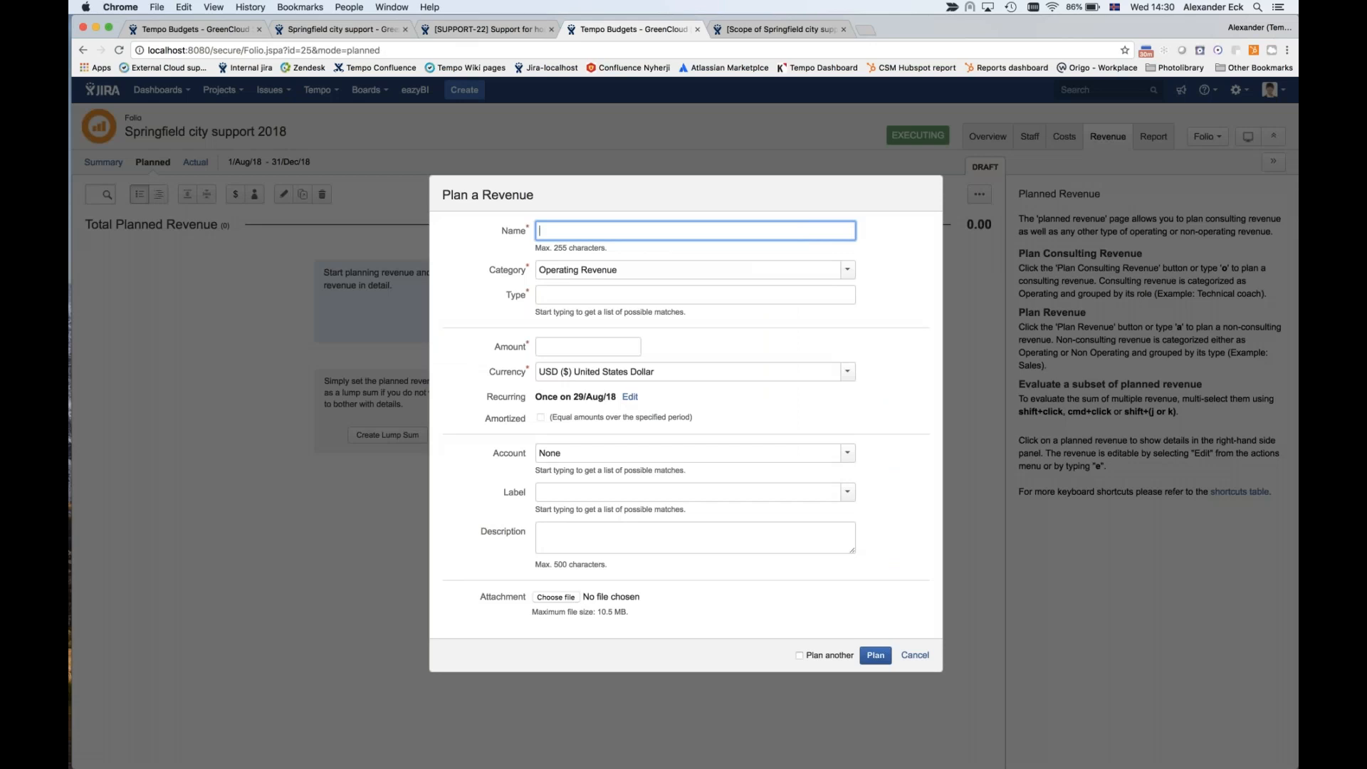
pyautogui.write('Re')
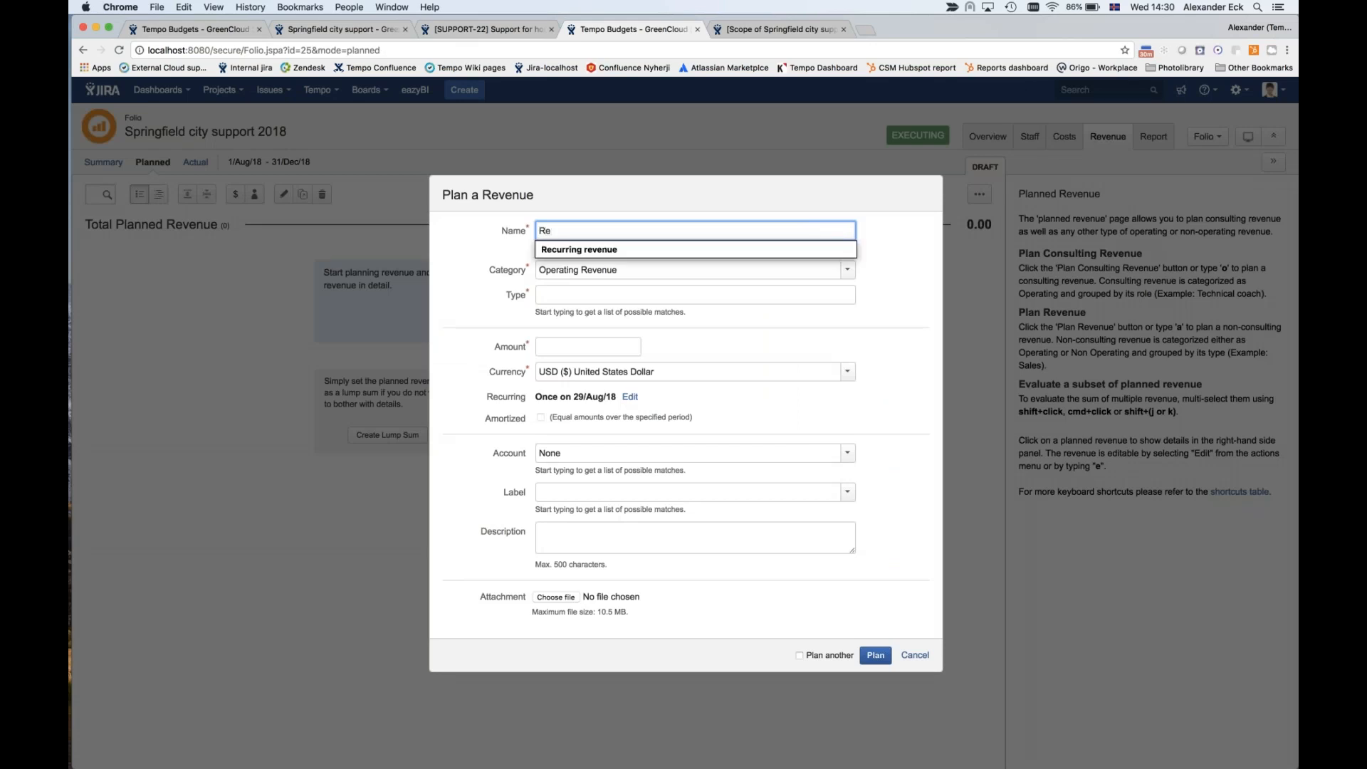
pyautogui.write('venue')
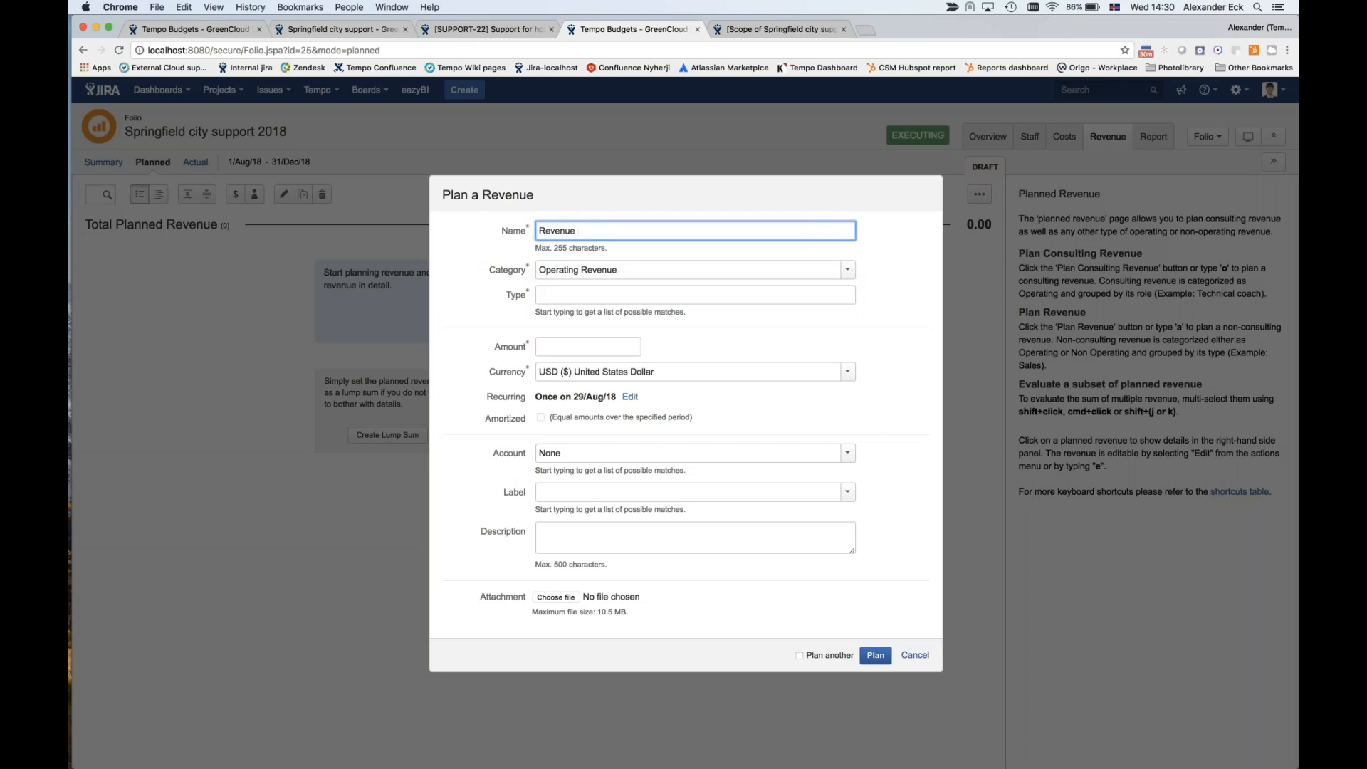
pyautogui.write('October')
pyautogui.press('Tab')
pyautogui.press('Down')
pyautogui.press('Down')
pyautogui.press('Down')
pyautogui.press('Down')
pyautogui.press('Down')
pyautogui.press('Down')
pyautogui.press('Down')
pyautogui.press('Down')
pyautogui.press('Down')
pyautogui.press('Down')
pyautogui.press('Down')
pyautogui.press('Down')
pyautogui.press('Down')
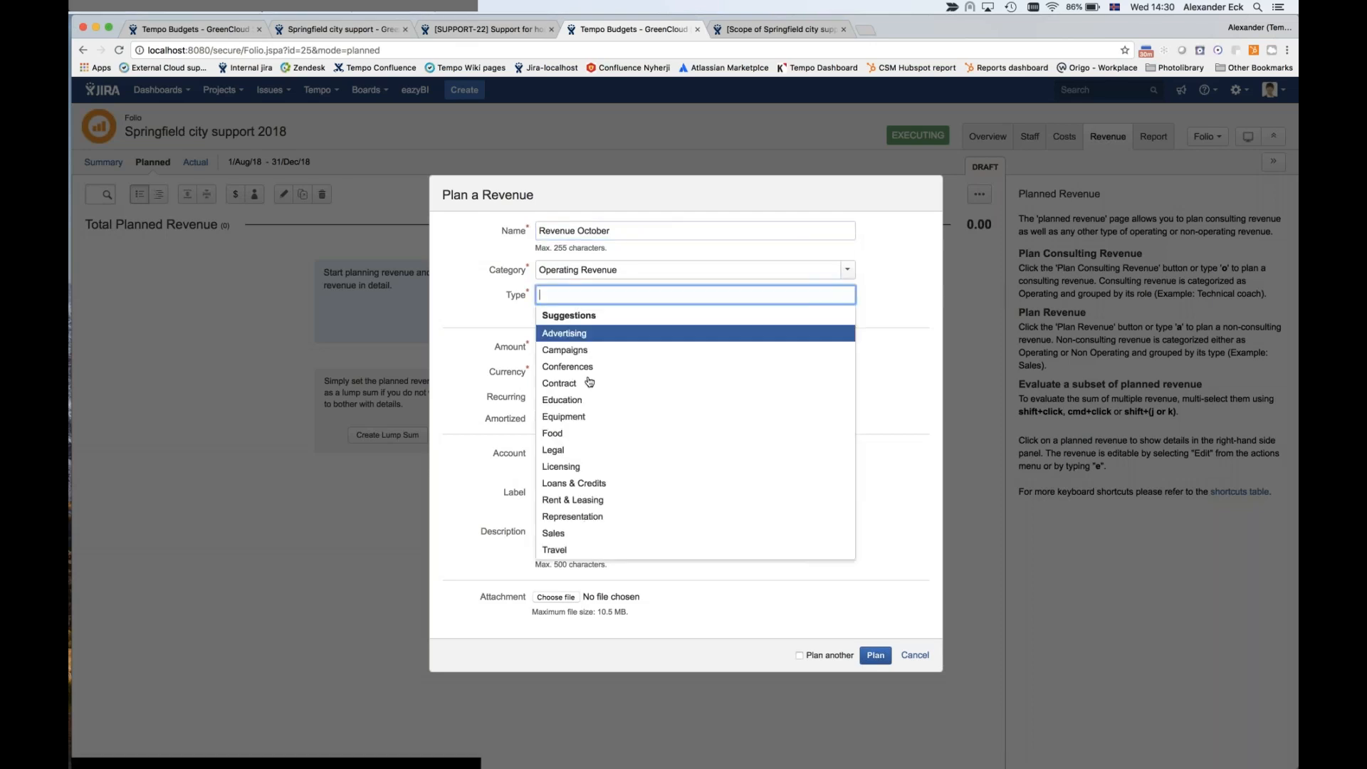
pyautogui.press('Return')
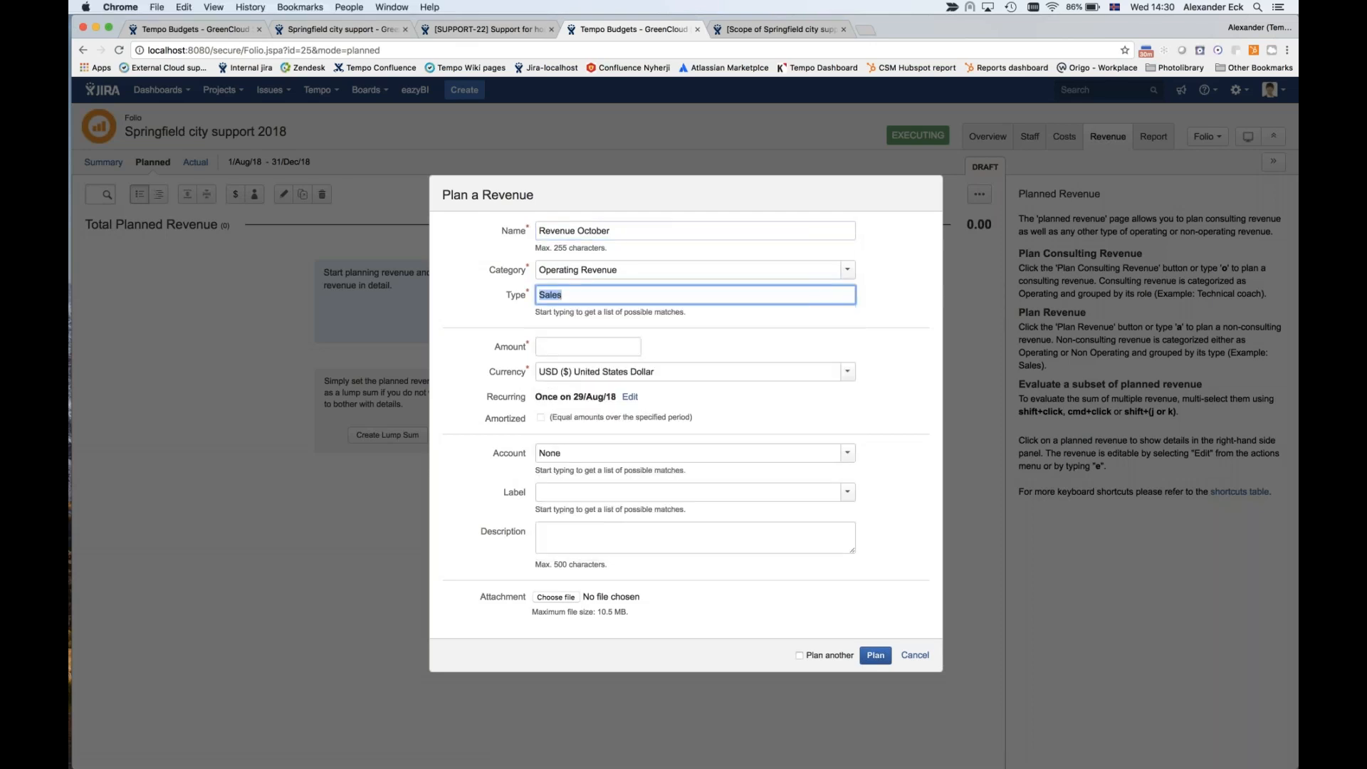
pyautogui.press('Tab')
pyautogui.write('3000')
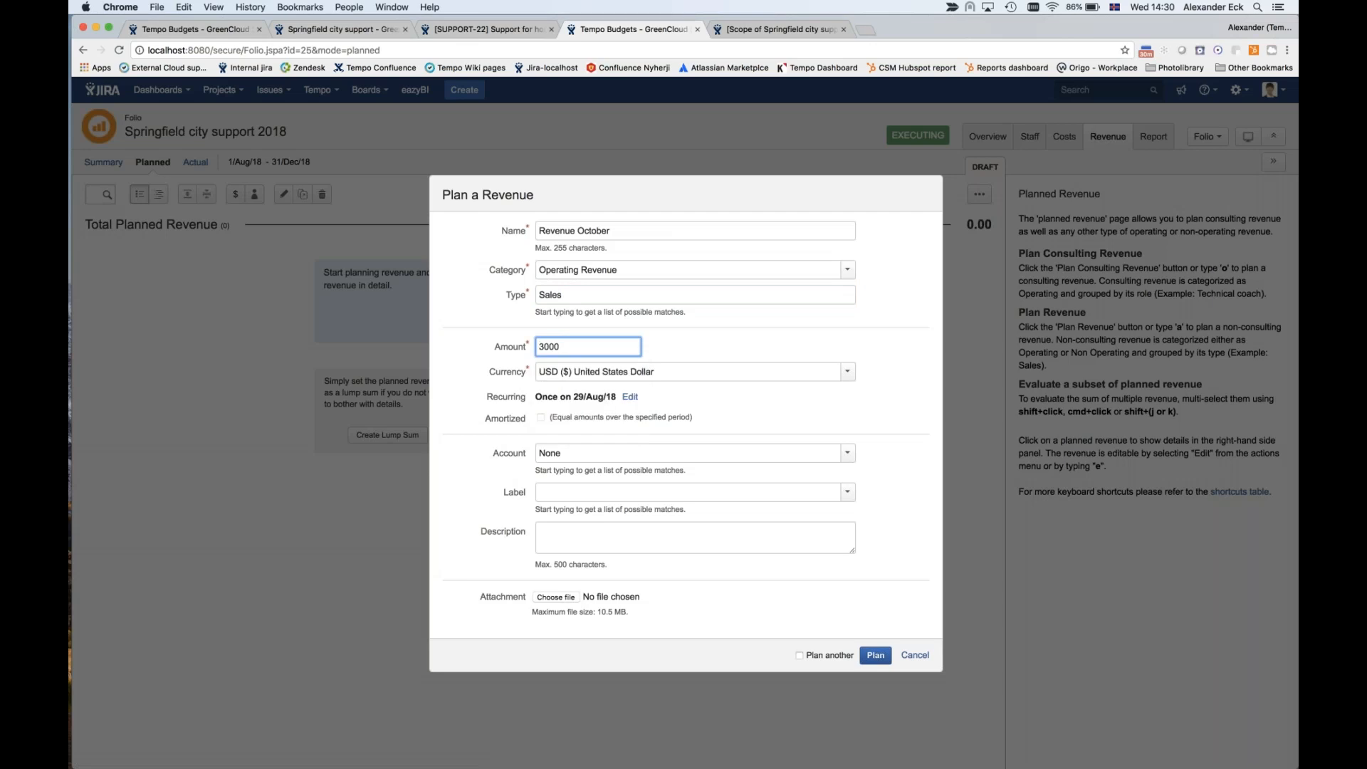
# - Schedule the October revenue once on 31/Oct/18 and save it
pyautogui.click(629, 396)
pyautogui.click(674, 424)
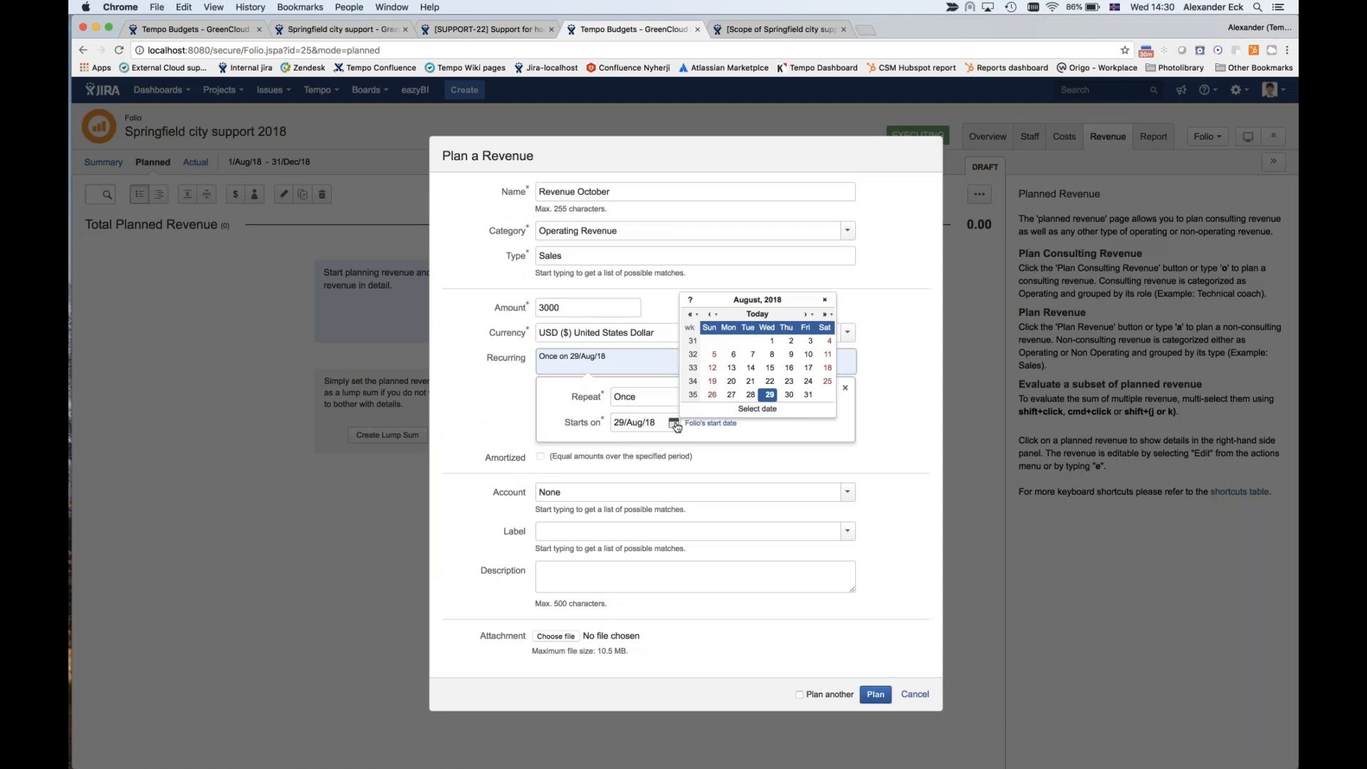
pyautogui.click(808, 314)
pyautogui.click(808, 314)
pyautogui.click(767, 395)
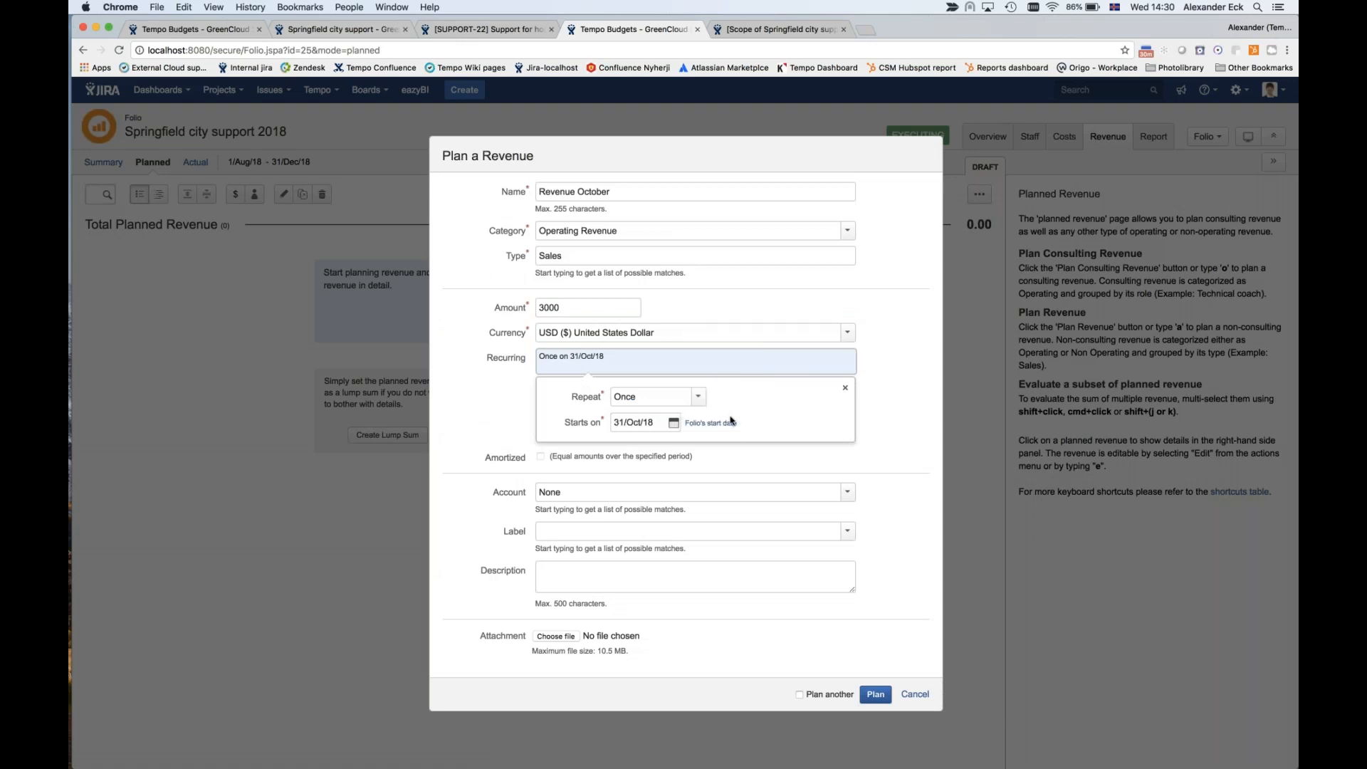
pyautogui.click(875, 694)
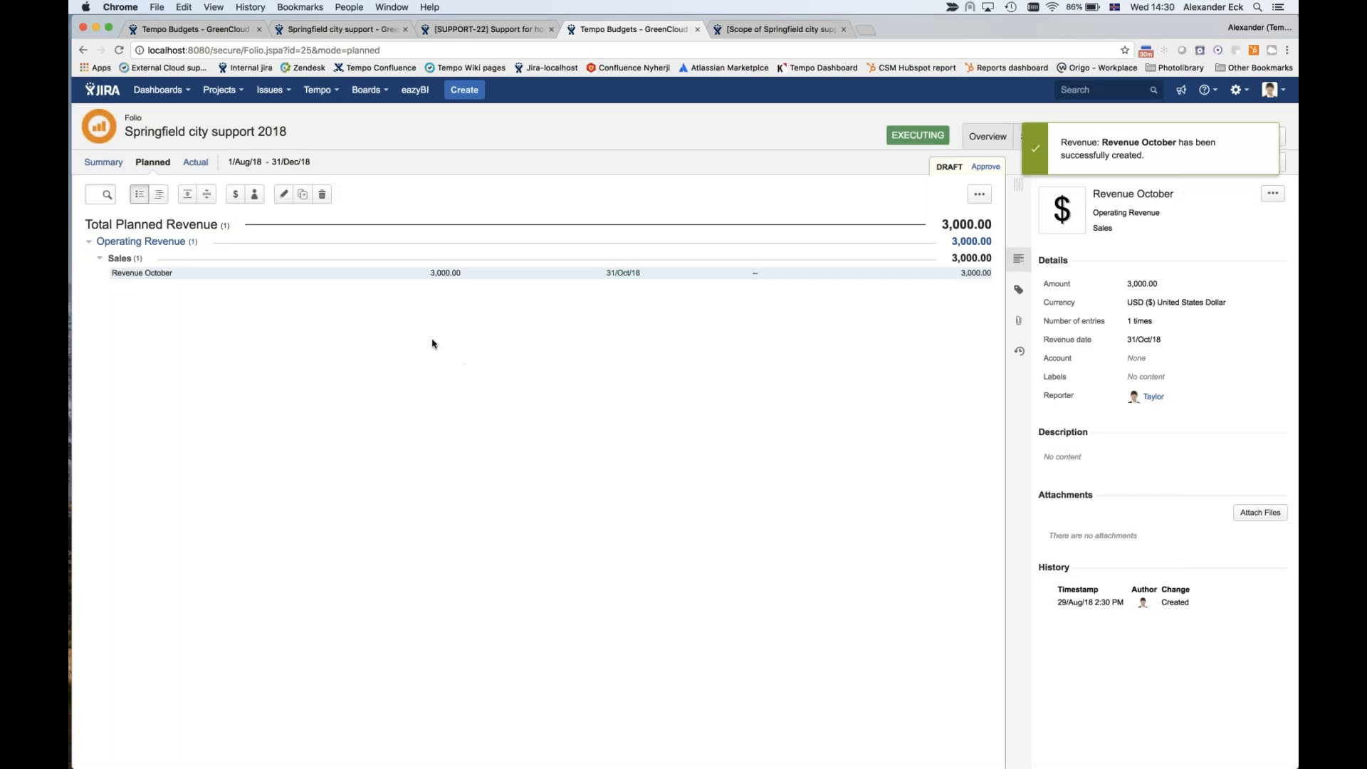
# - Start planning a second operating revenue named Revenue End of year with an amount of 3000 USD
pyautogui.click(235, 194)
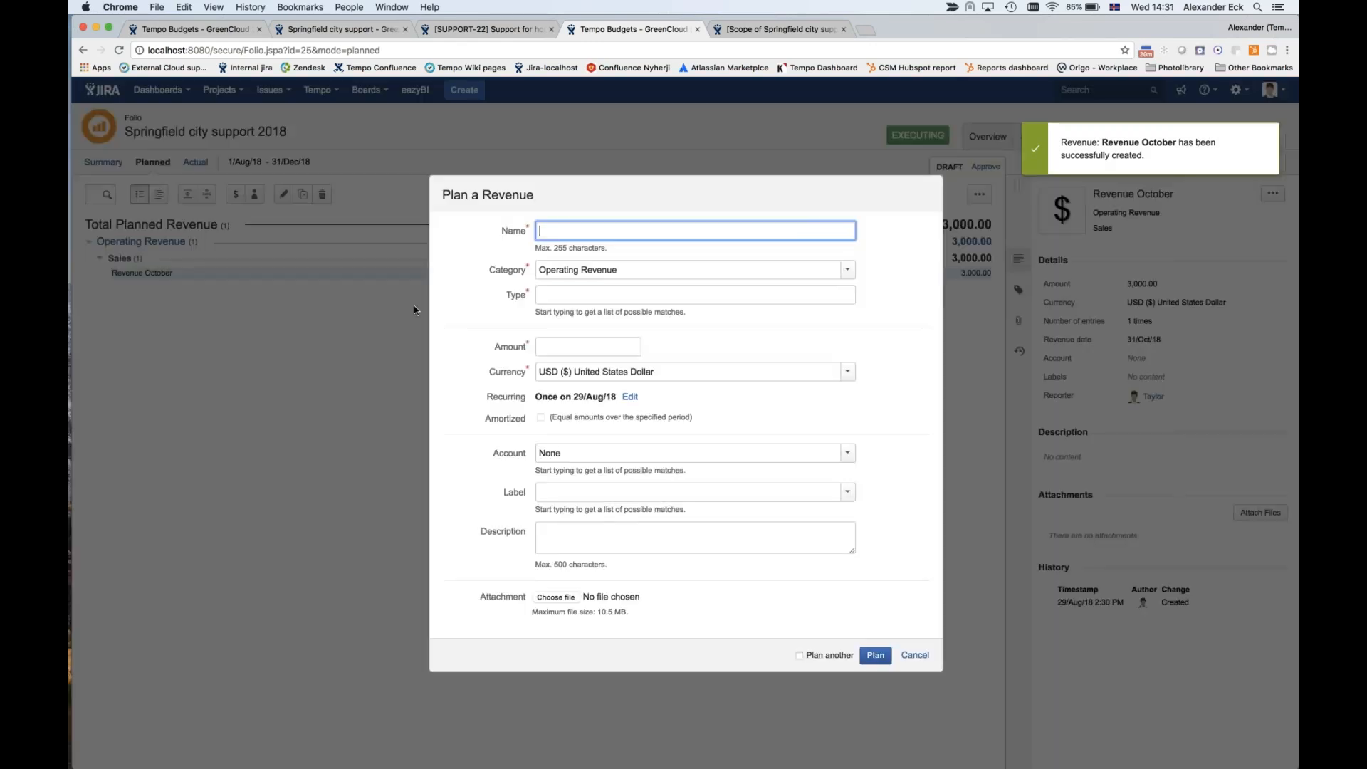
pyautogui.write('Revenue')
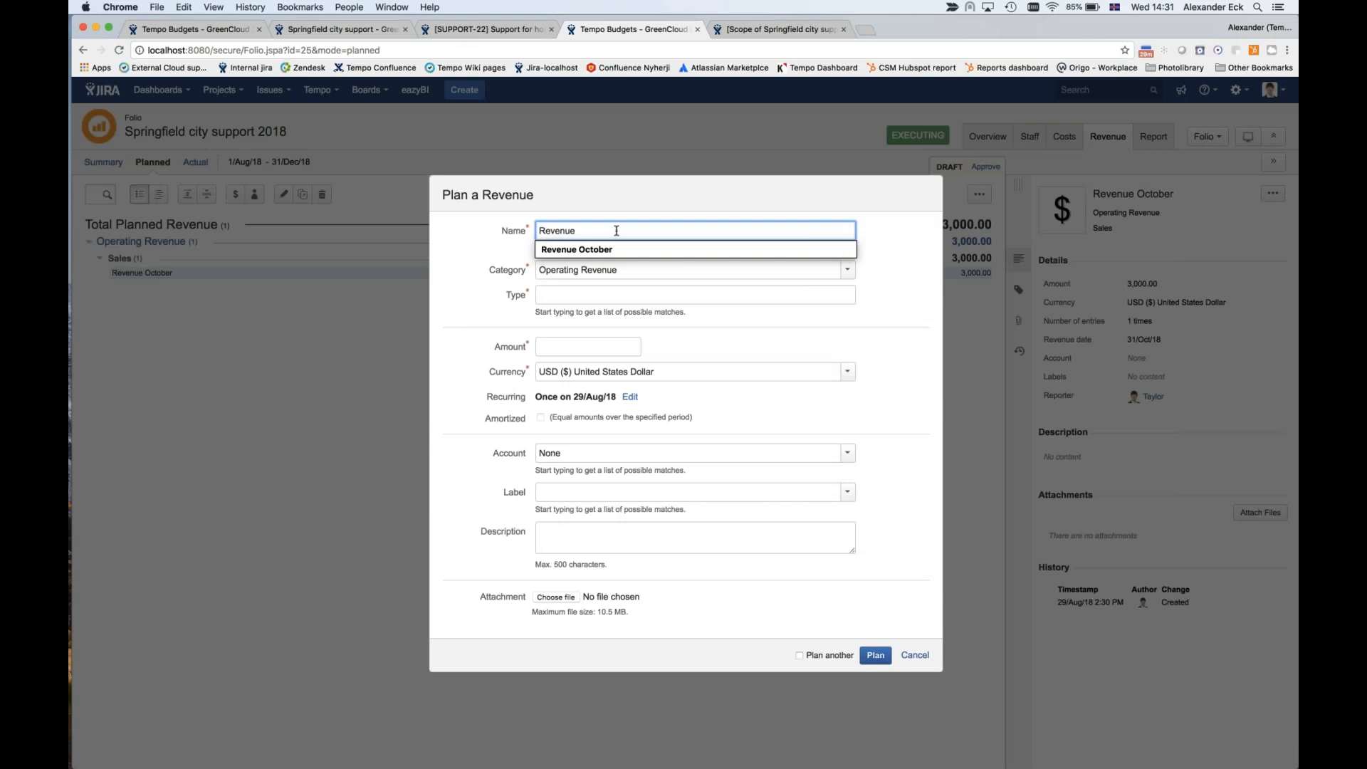
pyautogui.write(' End of year')
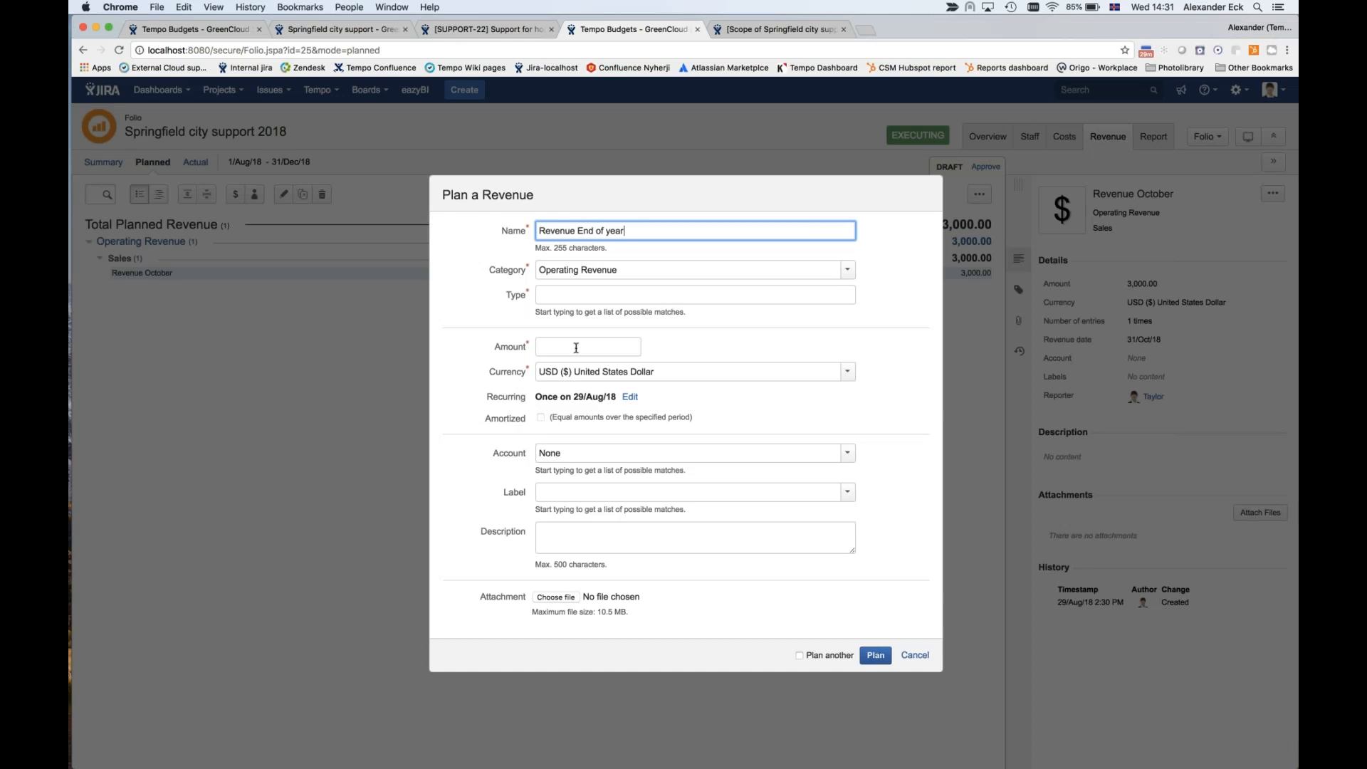
pyautogui.click(576, 348)
pyautogui.write('3000')
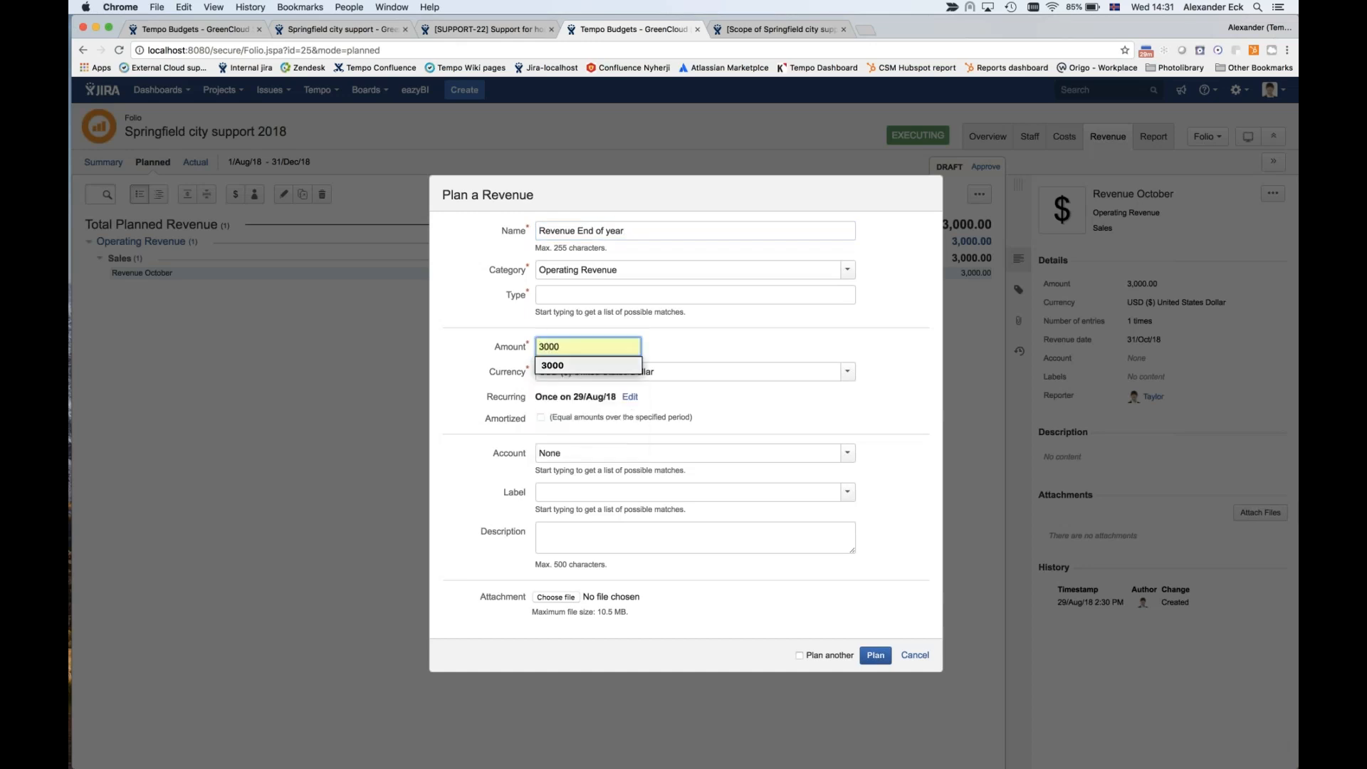
# - Schedule the end-of-year revenue once on 31/Dec/18
pyautogui.click(630, 396)
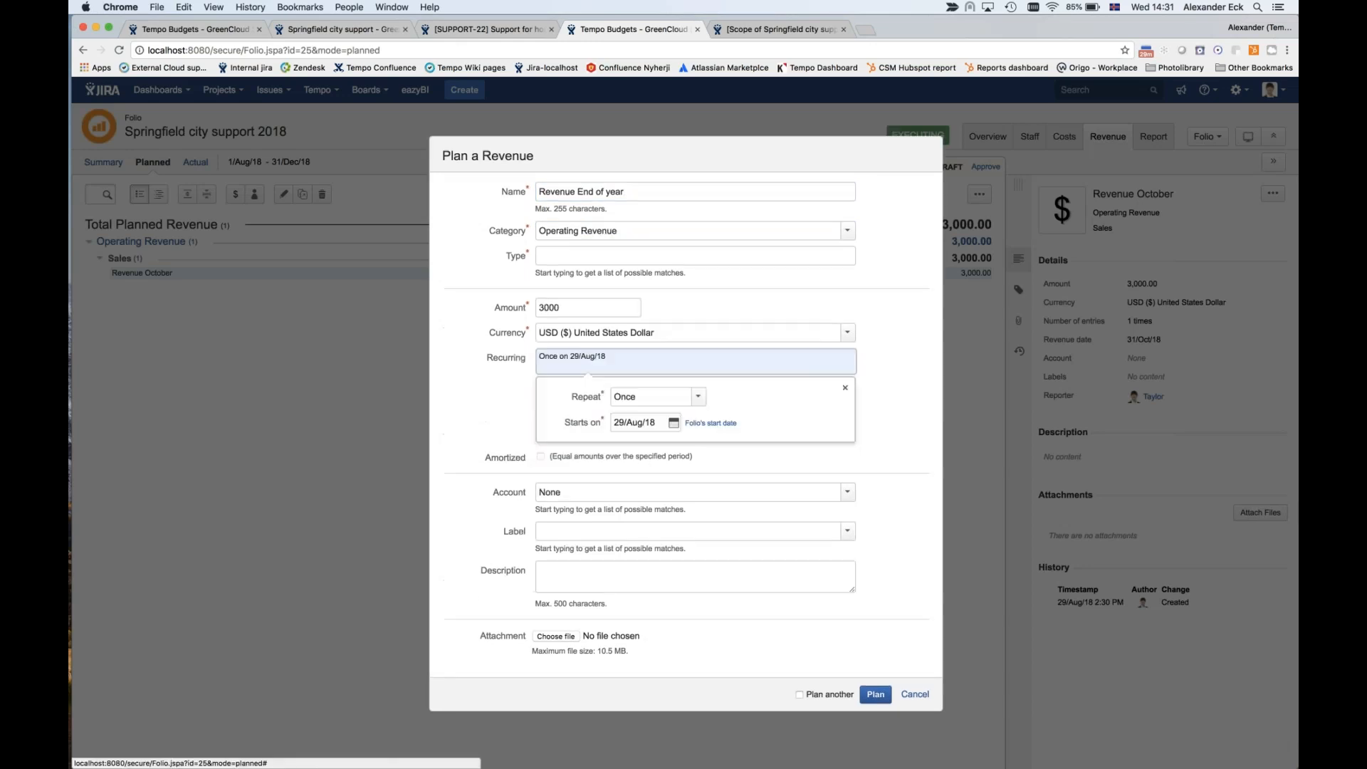
pyautogui.click(673, 422)
pyautogui.click(805, 315)
pyautogui.click(804, 314)
pyautogui.click(805, 315)
pyautogui.click(804, 315)
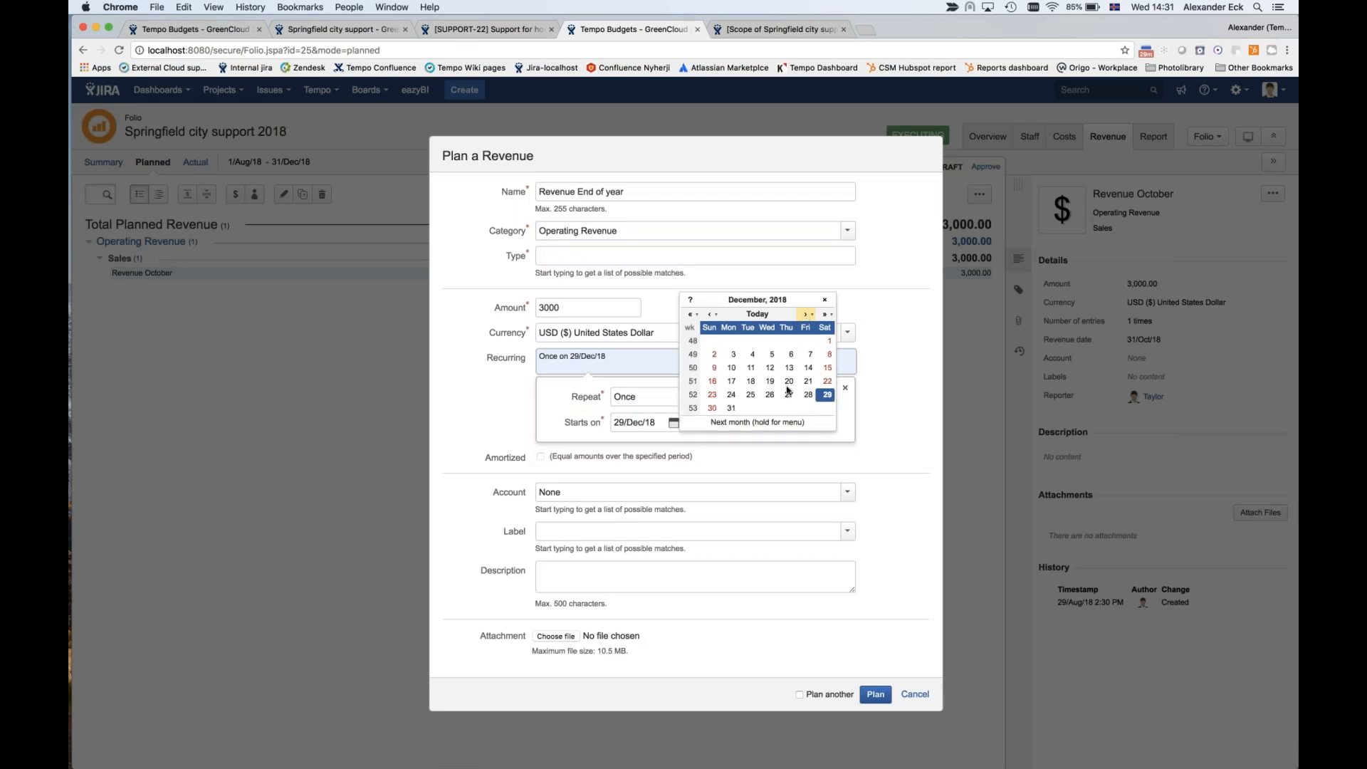
pyautogui.click(730, 409)
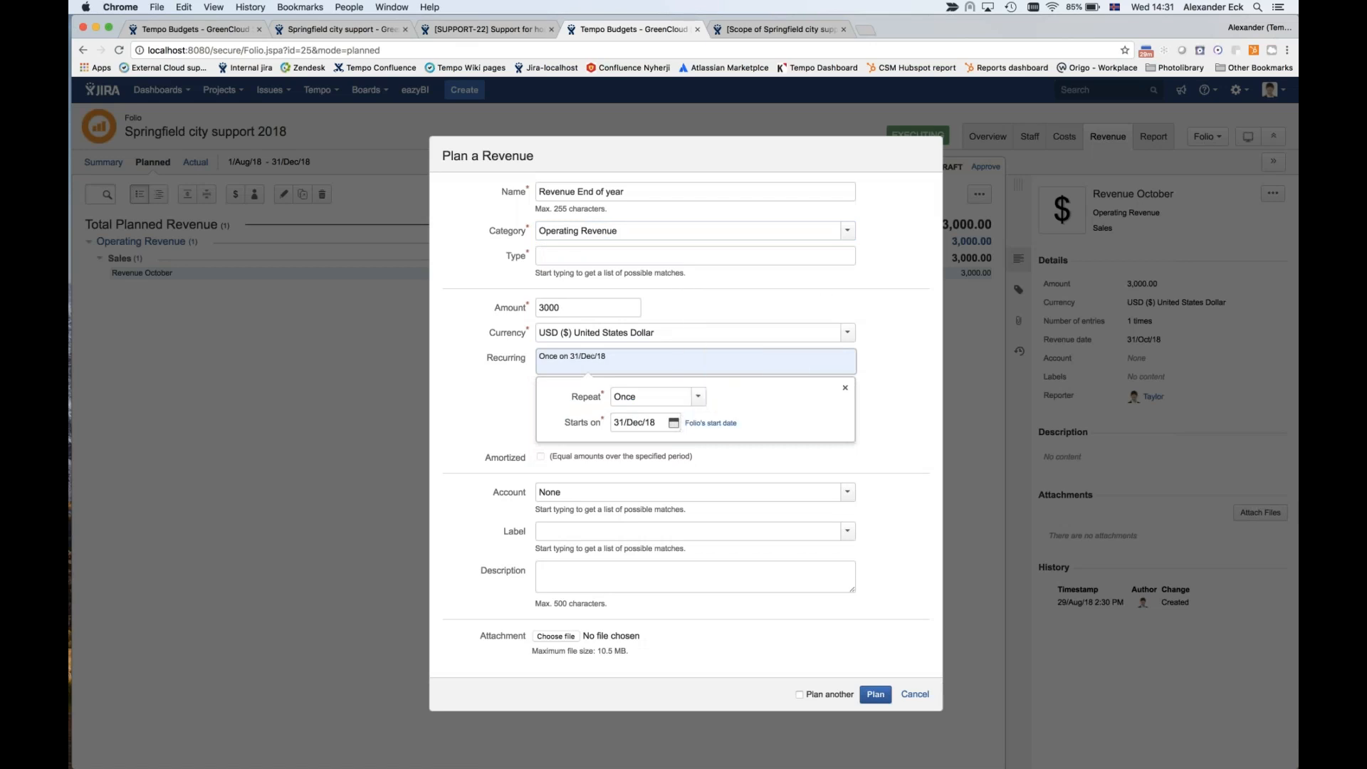
# - Set the end-of-year revenue's type to Sales and save it to the planned revenue
pyautogui.click(875, 694)
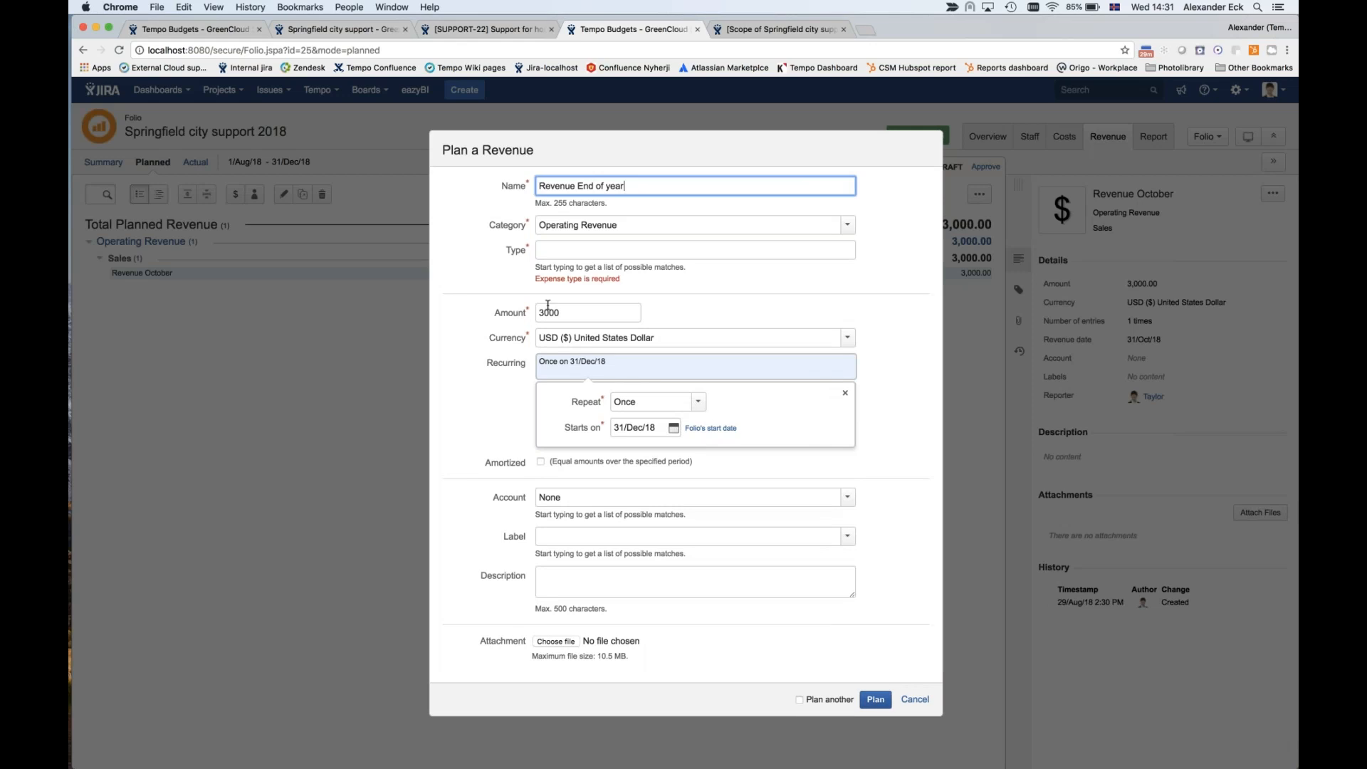
pyautogui.click(566, 250)
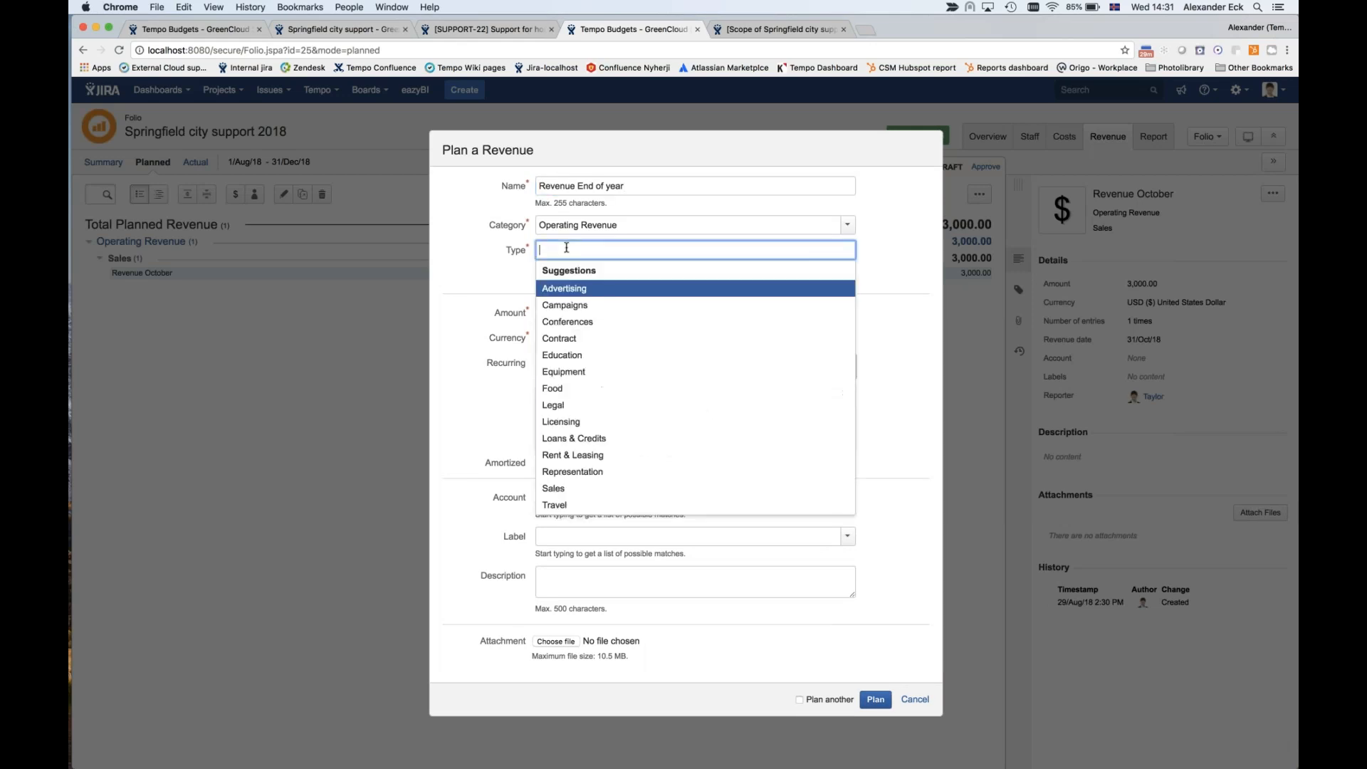
pyautogui.click(565, 488)
pyautogui.click(876, 699)
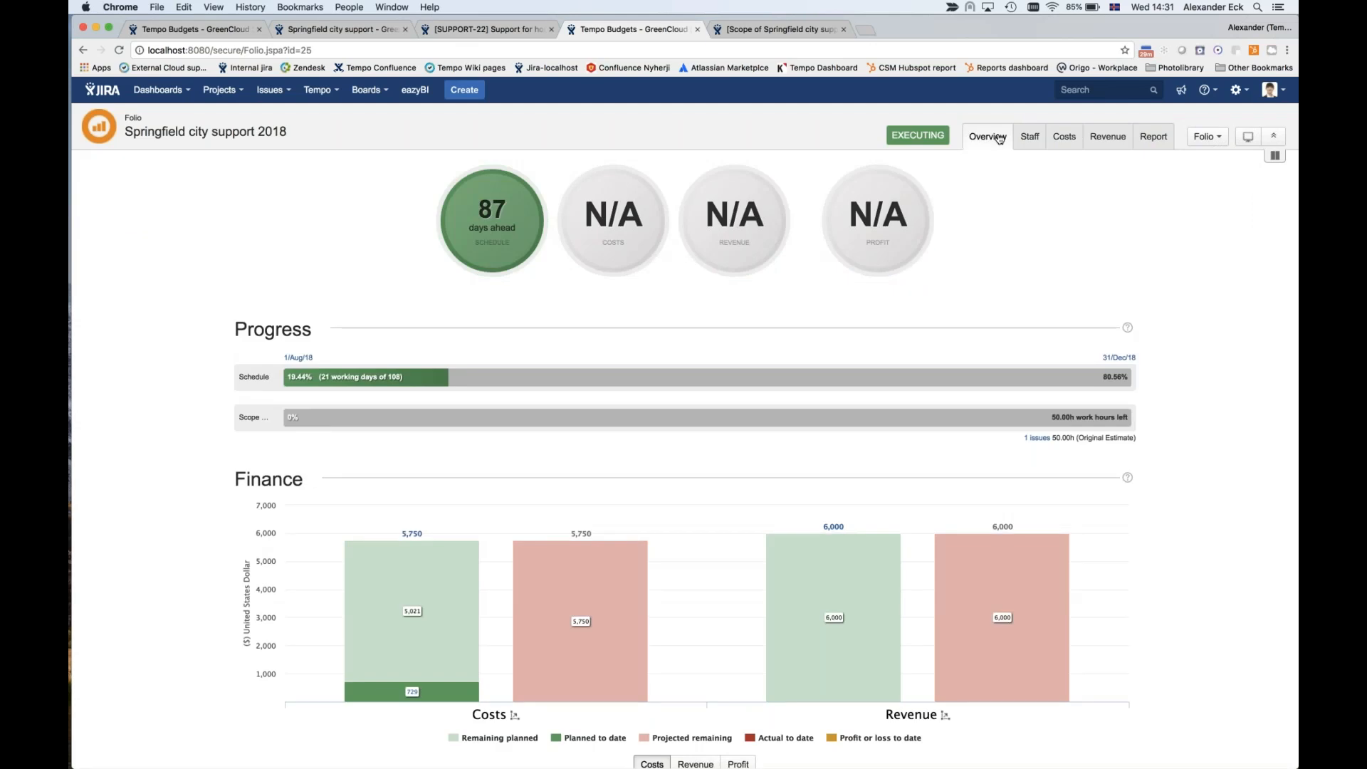
# - Review the folio overview's progress and finance figures and open the costs summary
pyautogui.scroll(-2, 884, 621)
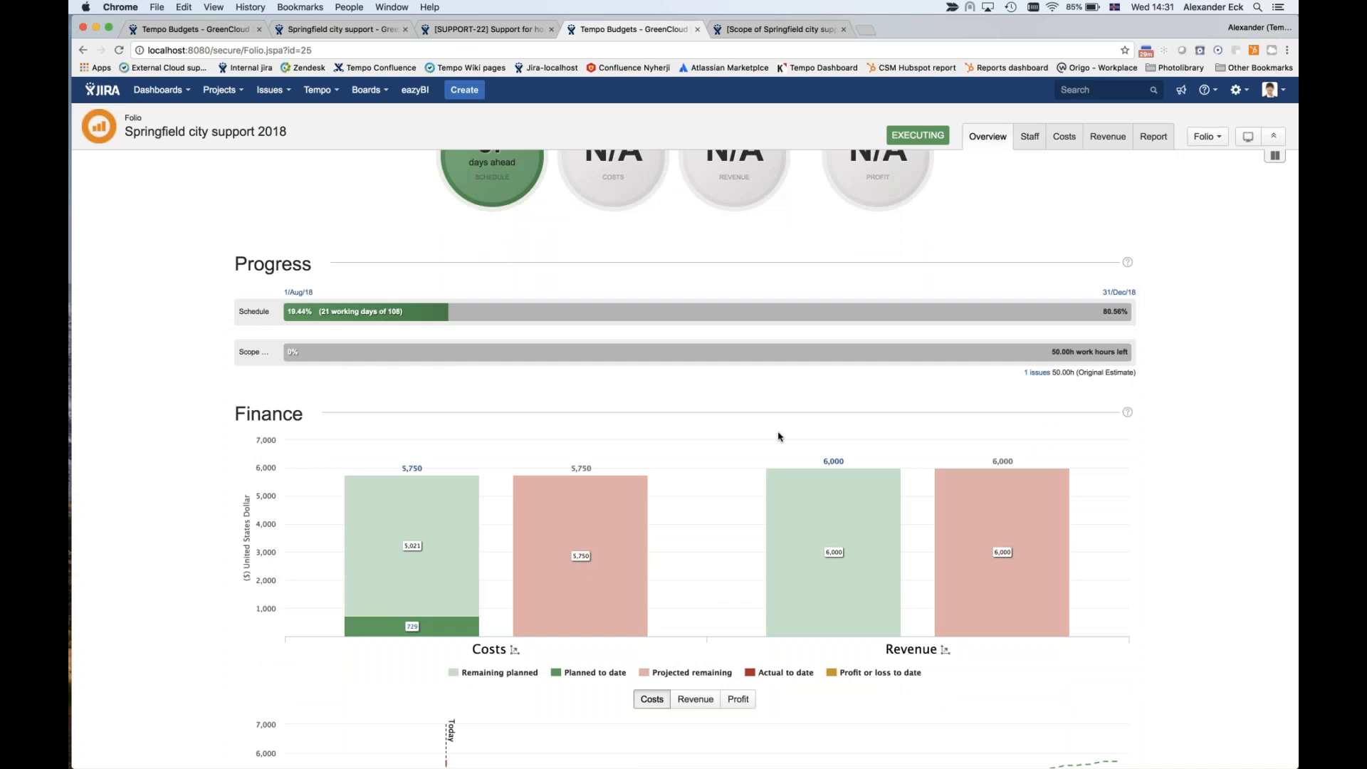
pyautogui.scroll(2, 778, 437)
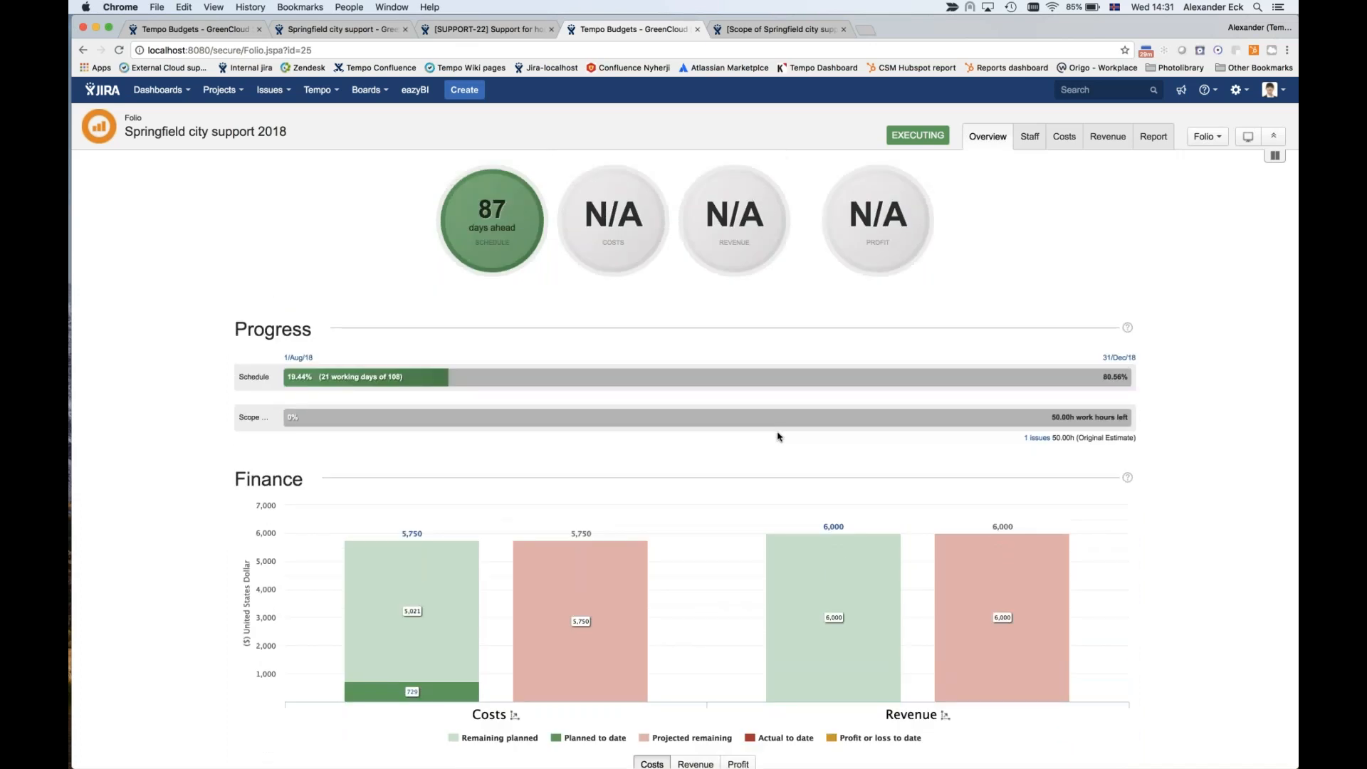
pyautogui.click(616, 226)
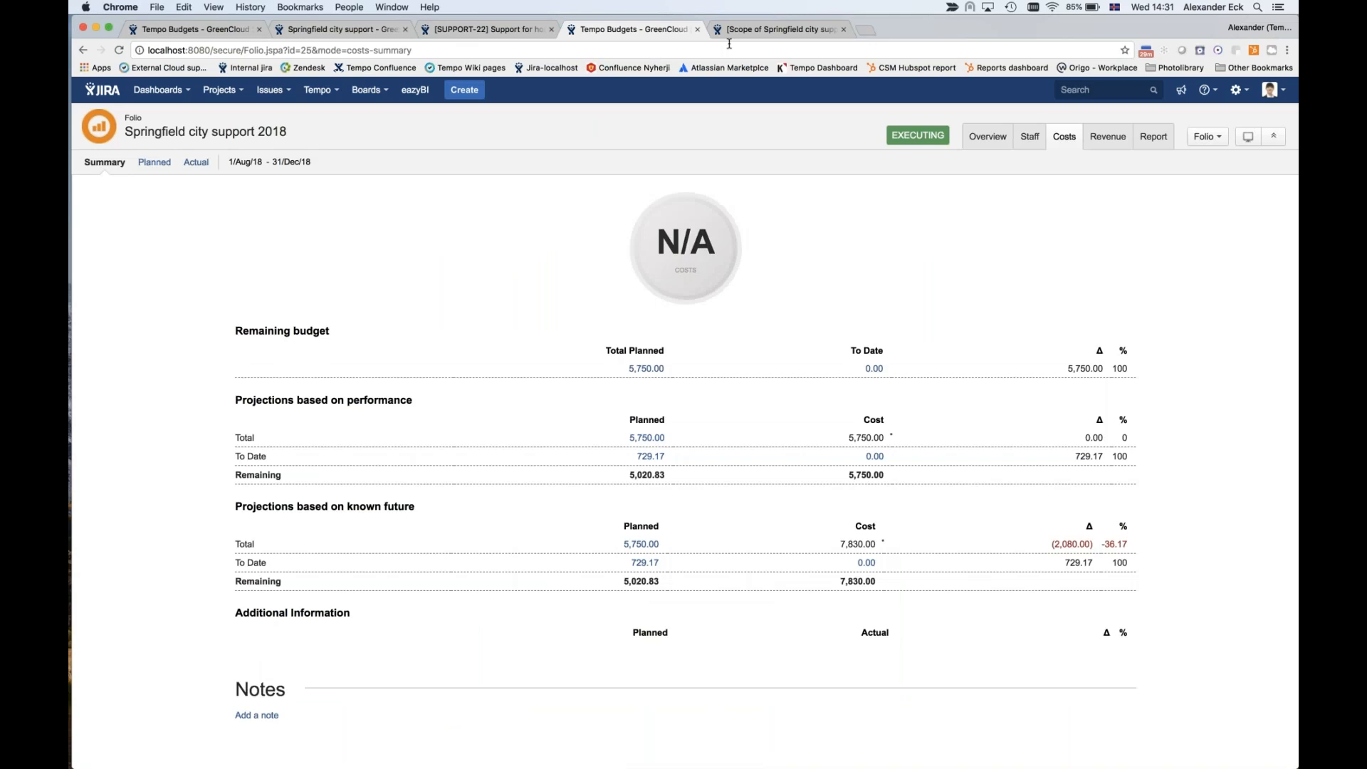
# - Start a work log on the SUPPORT-22 issue and assign it to the assigned support staff member instead of the current user
pyautogui.click(508, 30)
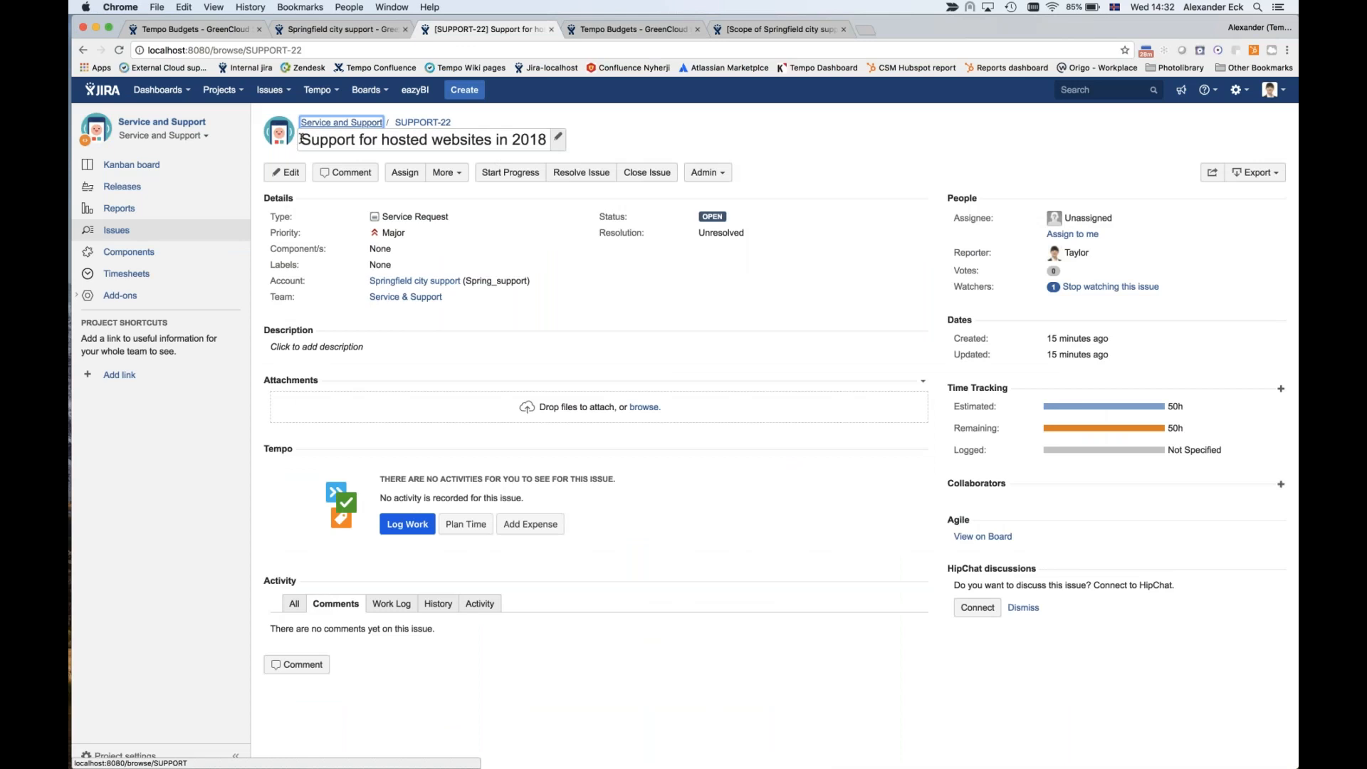
pyautogui.moveTo(300, 139); pyautogui.dragTo(442, 139)
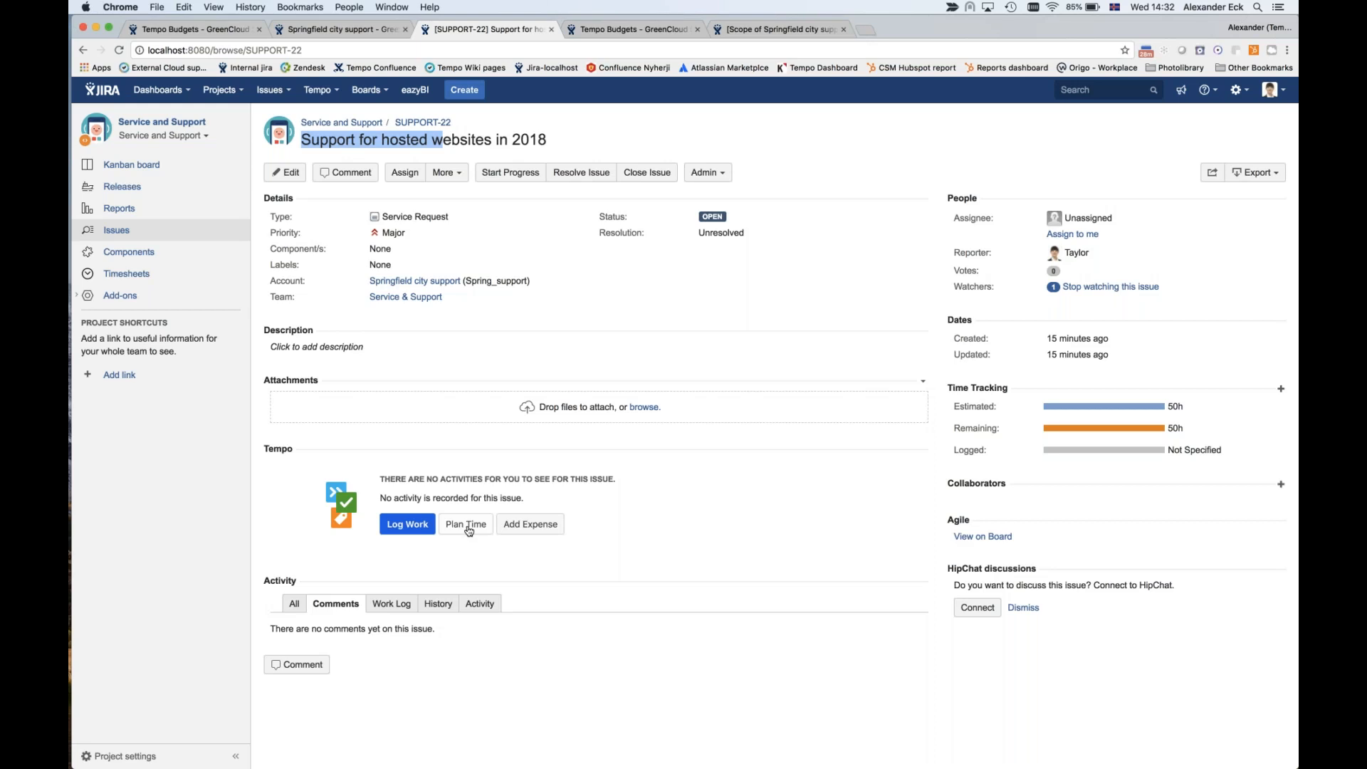
pyautogui.click(407, 523)
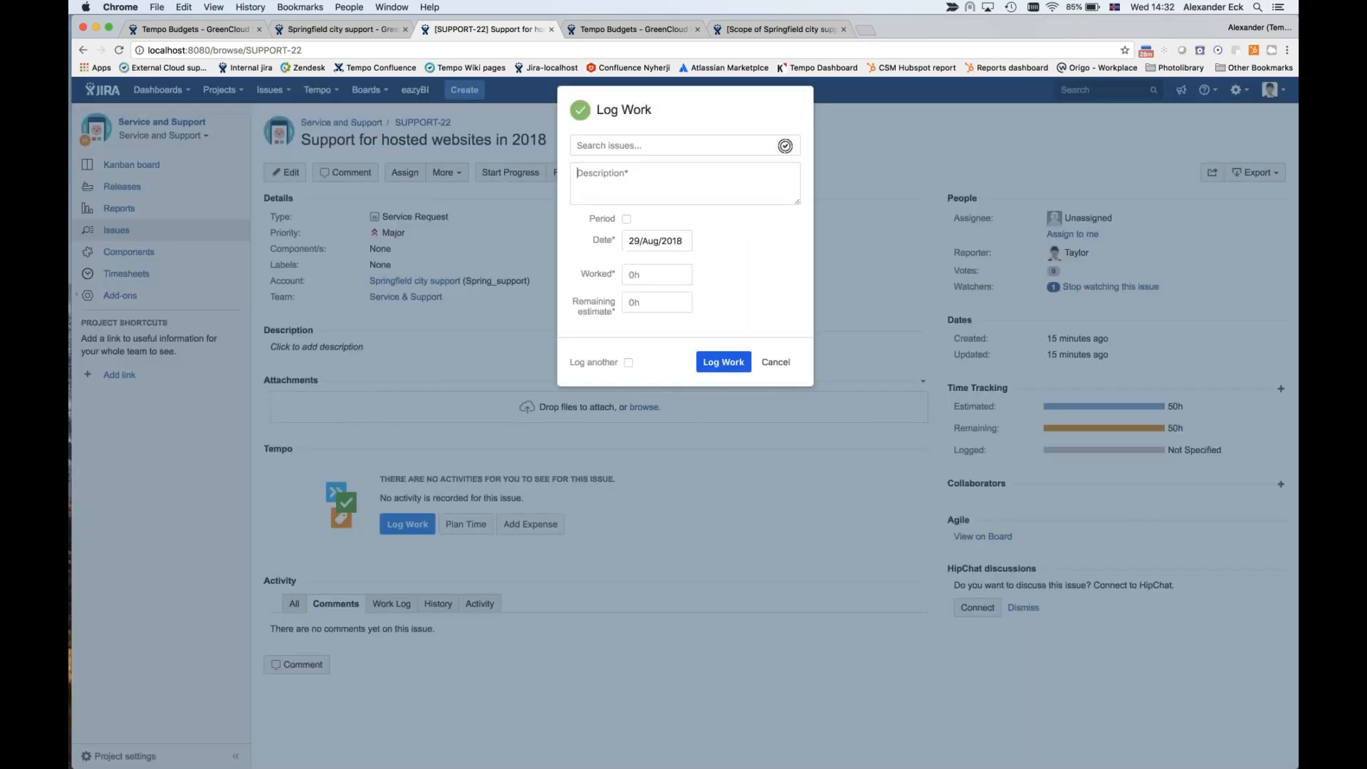
pyautogui.click(698, 224)
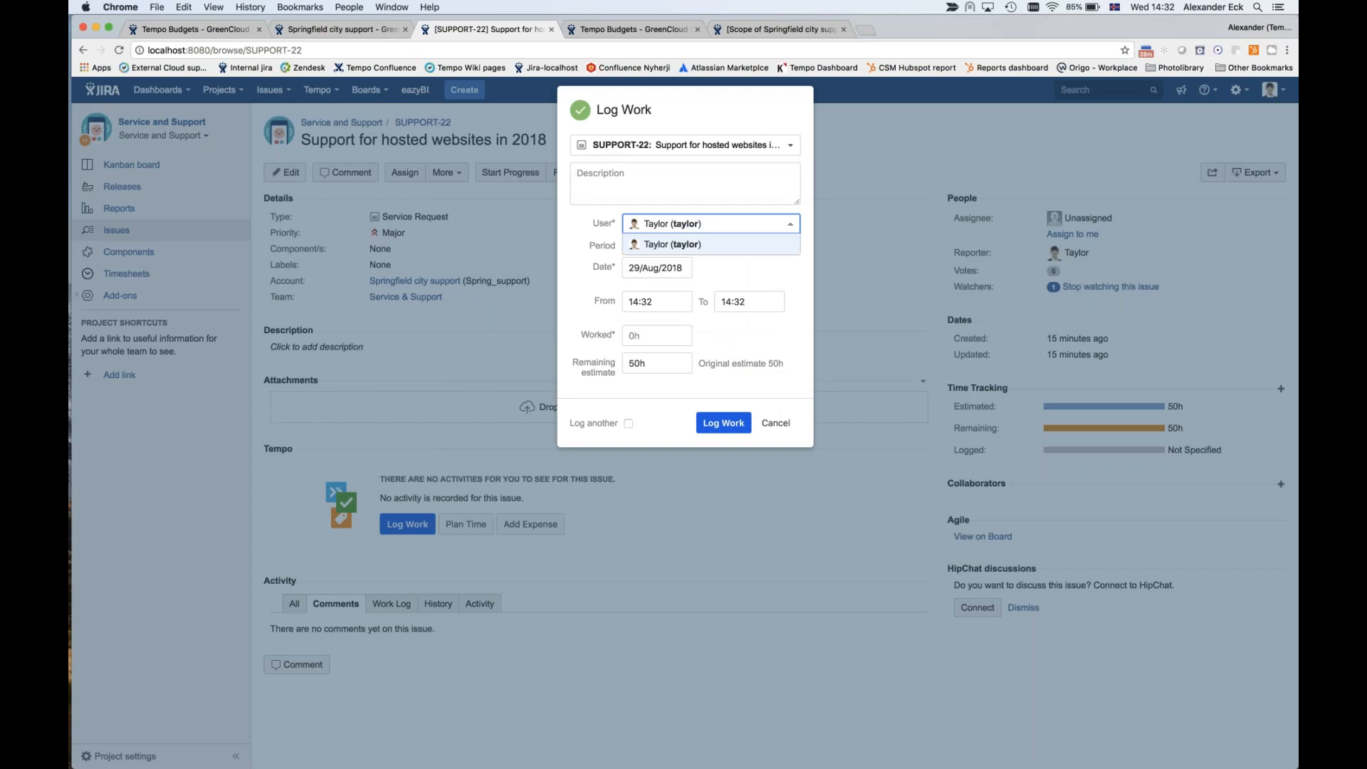
pyautogui.write('ange')
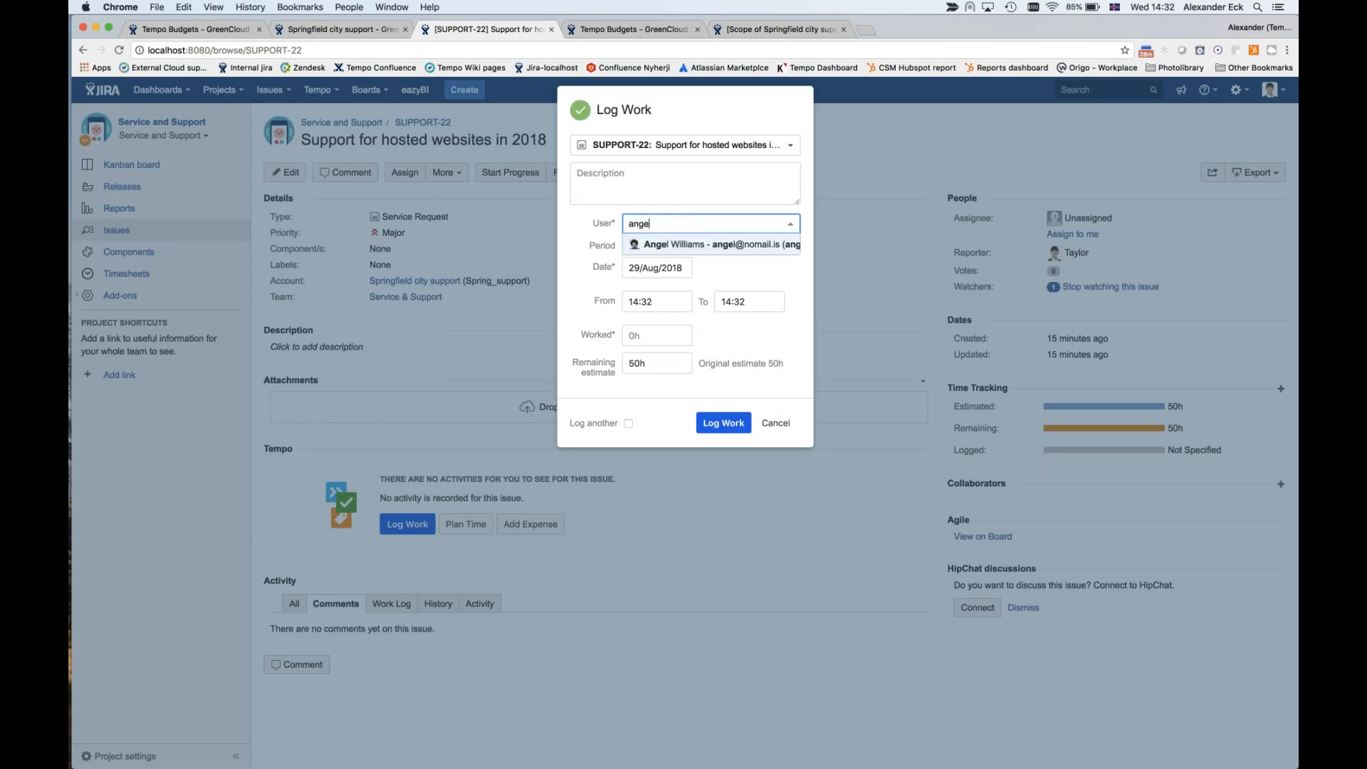
pyautogui.write('l')
pyautogui.press('Return')
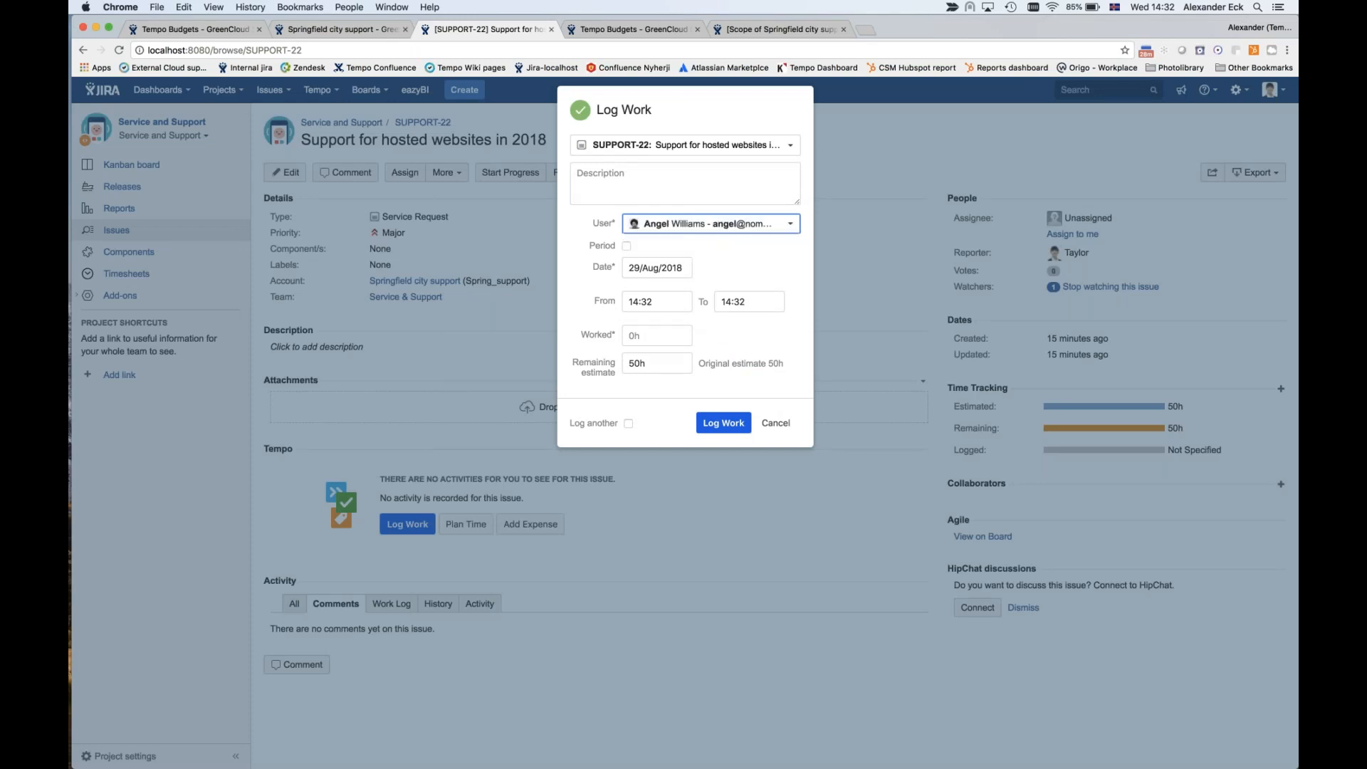
# - Describe the logged work as Support for Springfield city
pyautogui.click(631, 176)
pyautogui.write('Su')
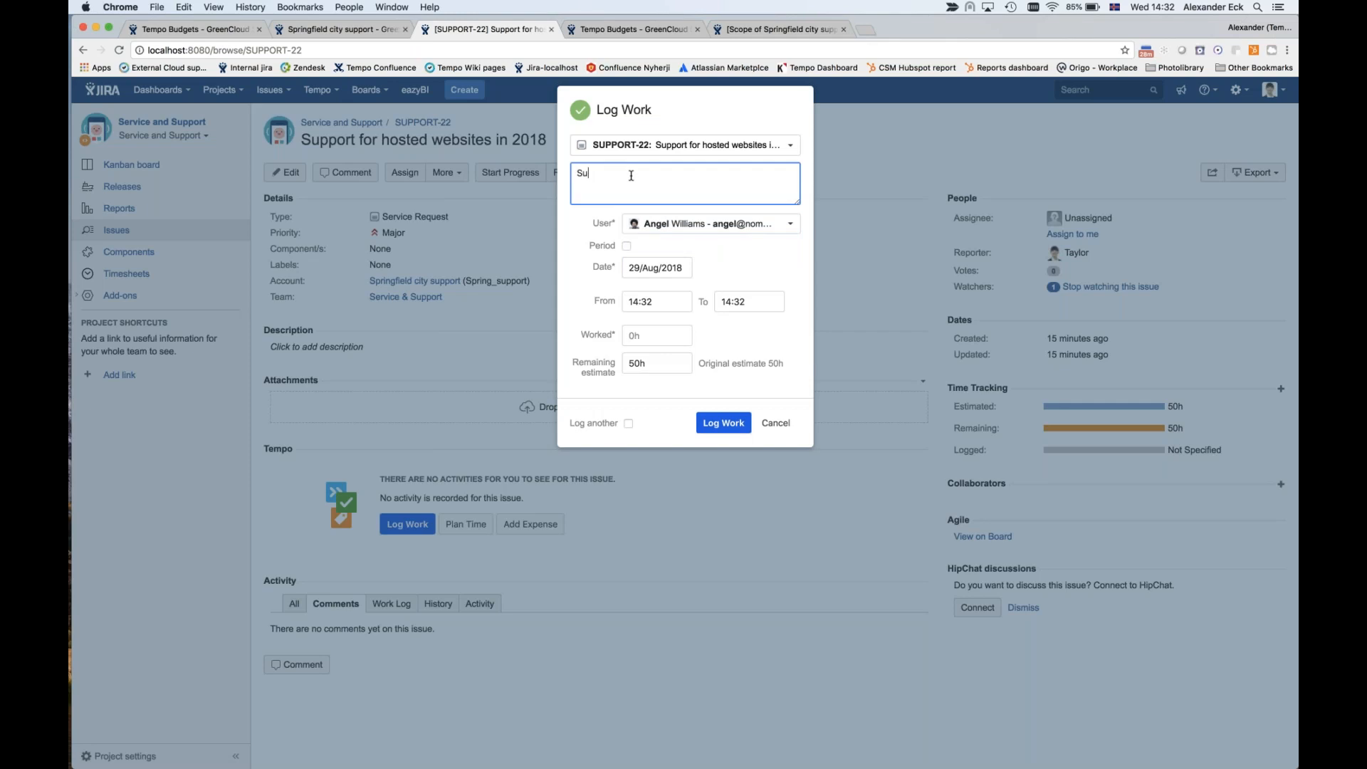
pyautogui.write('pport form')
pyautogui.press('BackSpace')
pyautogui.write('Springfield city')
# - Set the work log's date to 22/Aug/2018 with 4h worked and submit it
pyautogui.click(628, 268)
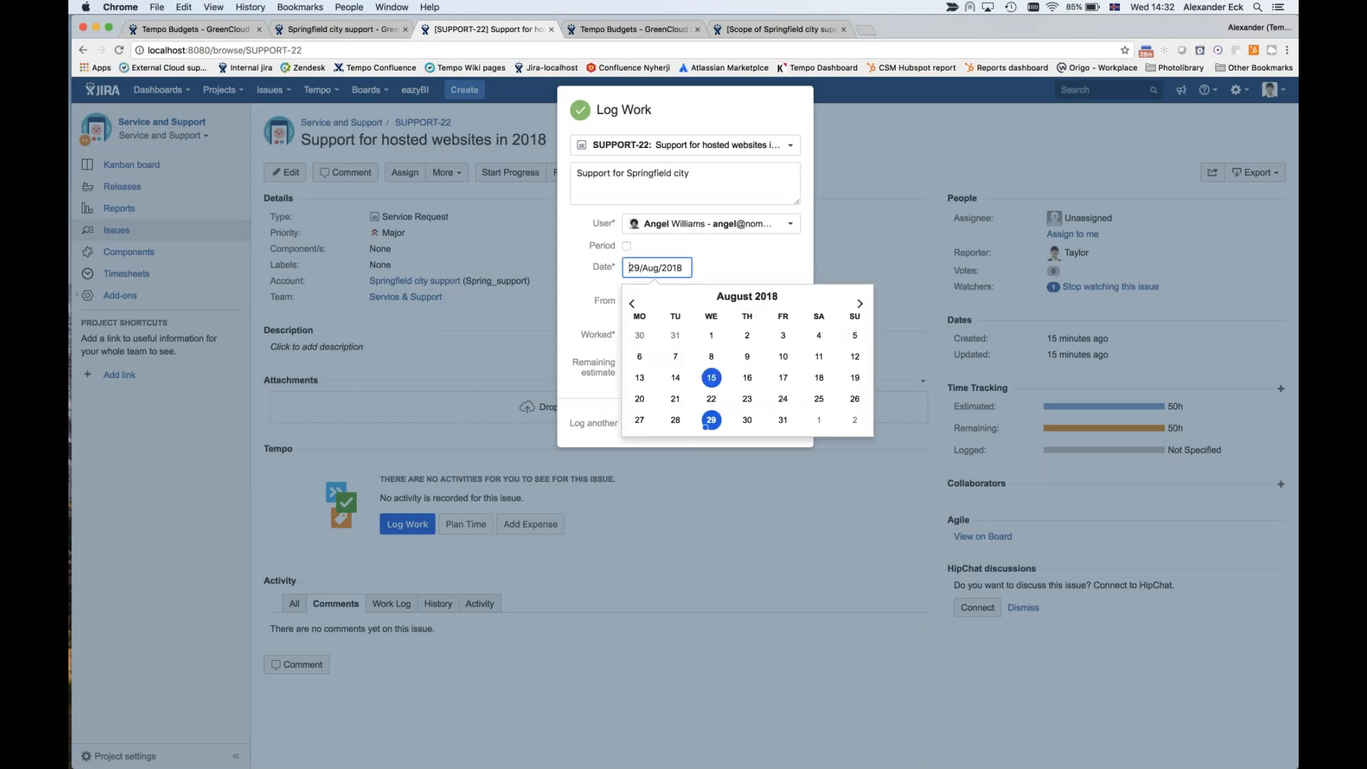
pyautogui.click(714, 402)
pyautogui.click(641, 340)
pyautogui.write('4h')
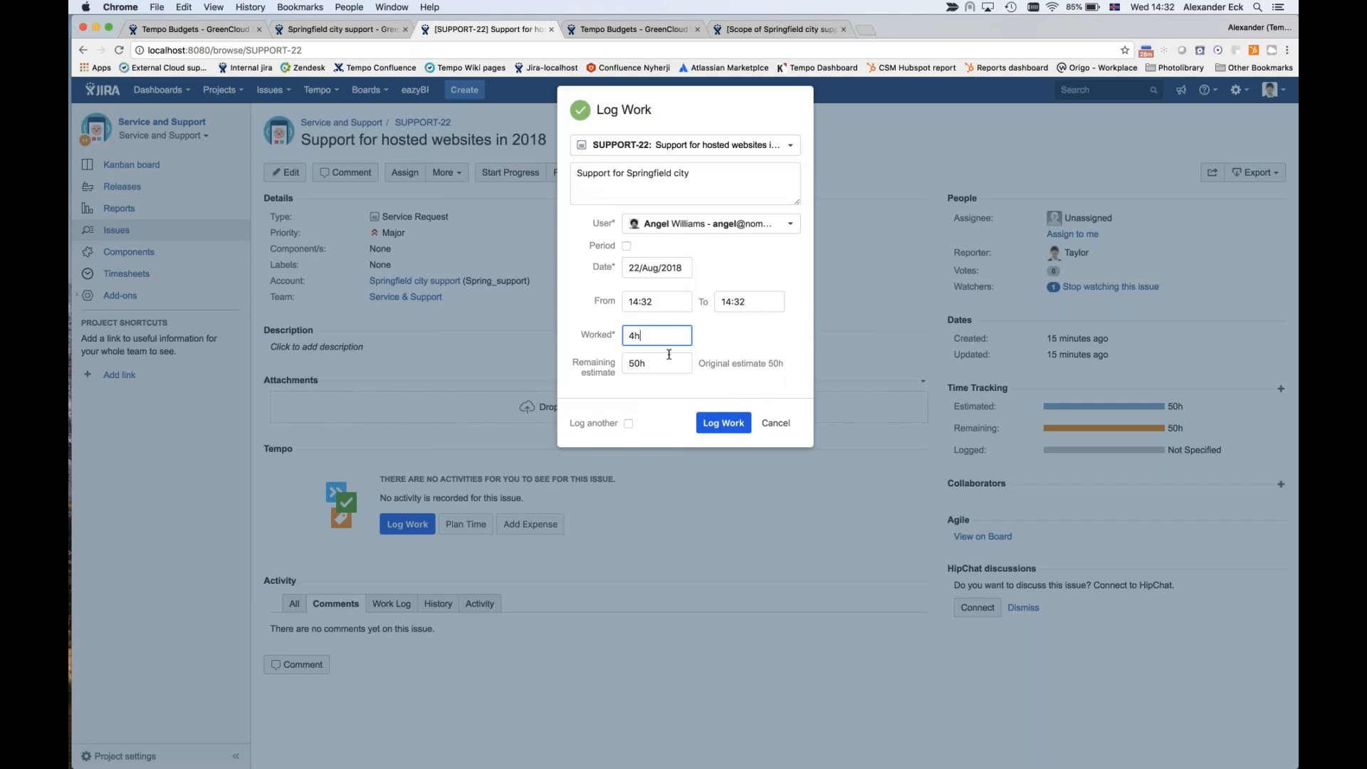
pyautogui.click(716, 424)
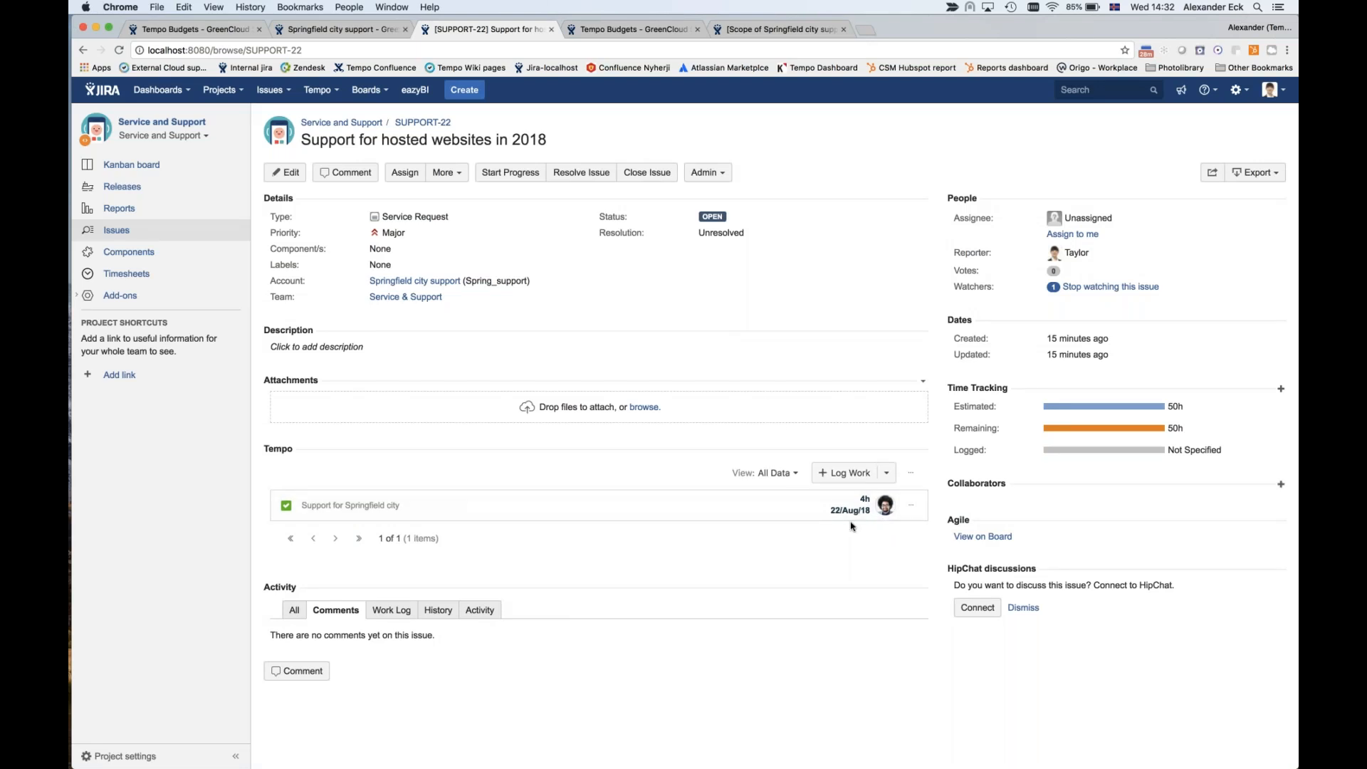
# - Return to the Springfield city support 2018 folio overview and examine the scope completion ratio
pyautogui.click(630, 30)
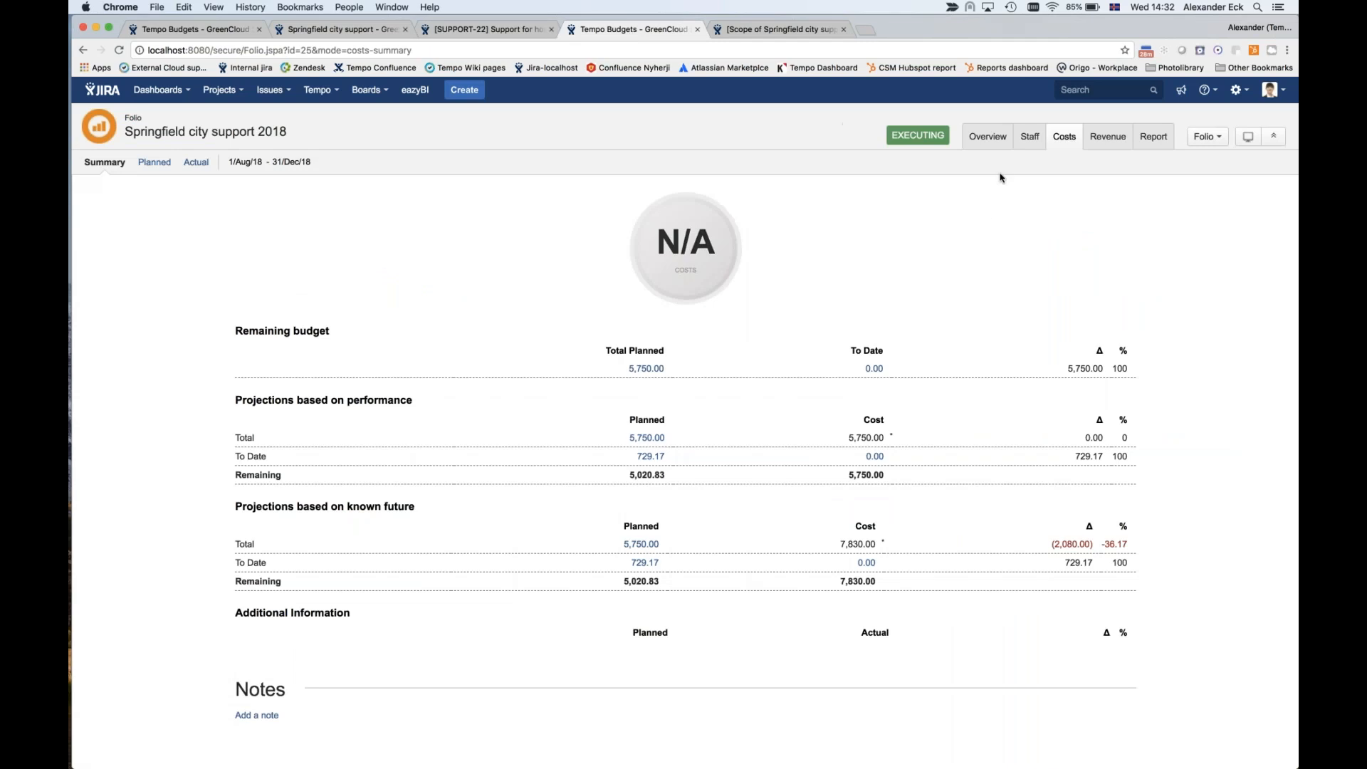
pyautogui.click(987, 135)
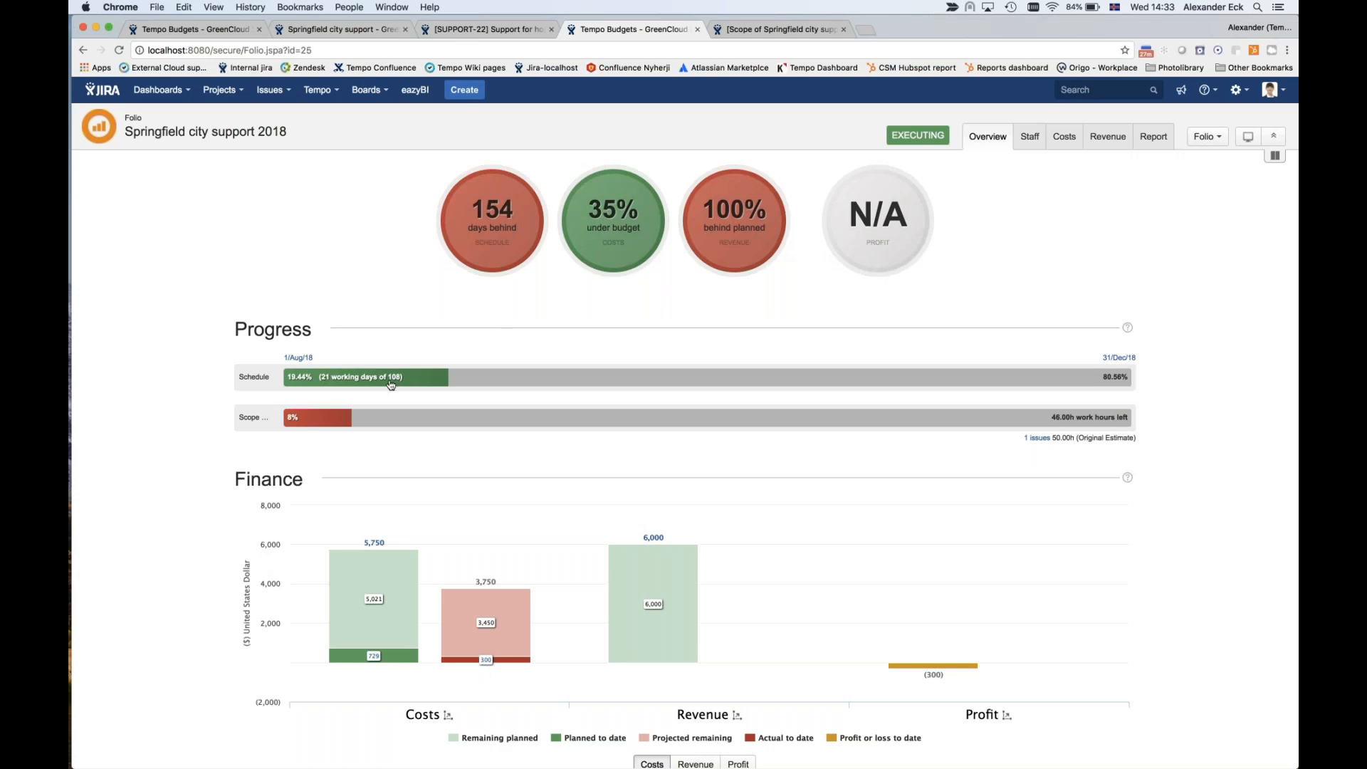
pyautogui.doubleClick(248, 418)
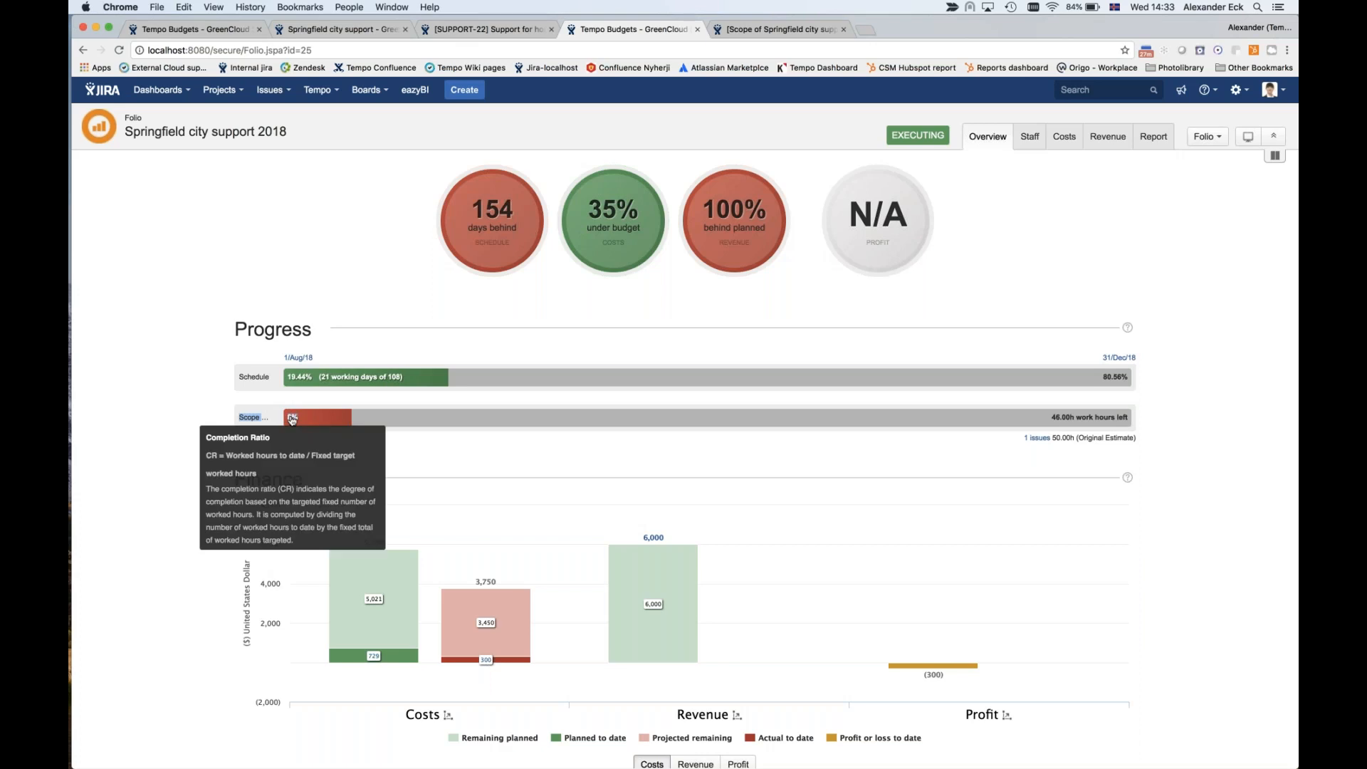
pyautogui.moveTo(296, 420)
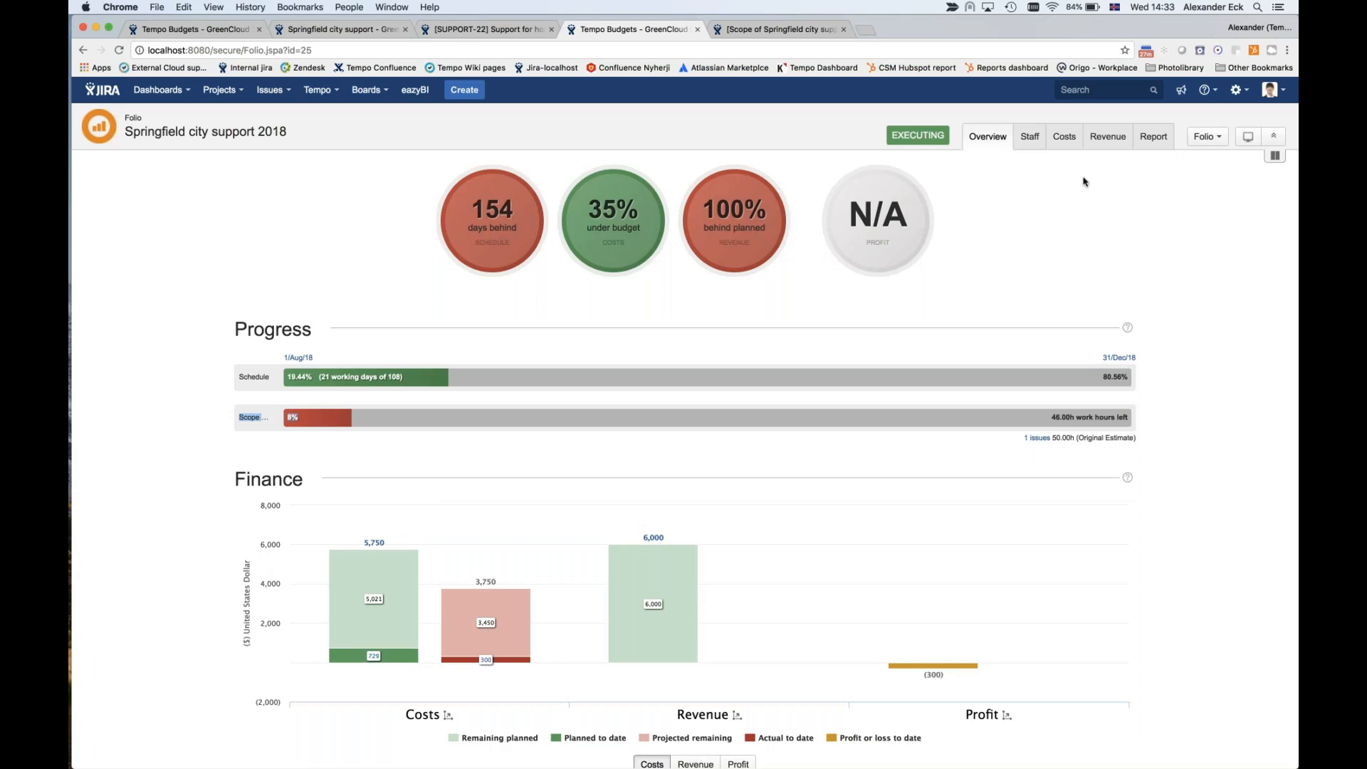
# - Start adding a non-consulting actual revenue to the folio
pyautogui.click(1104, 140)
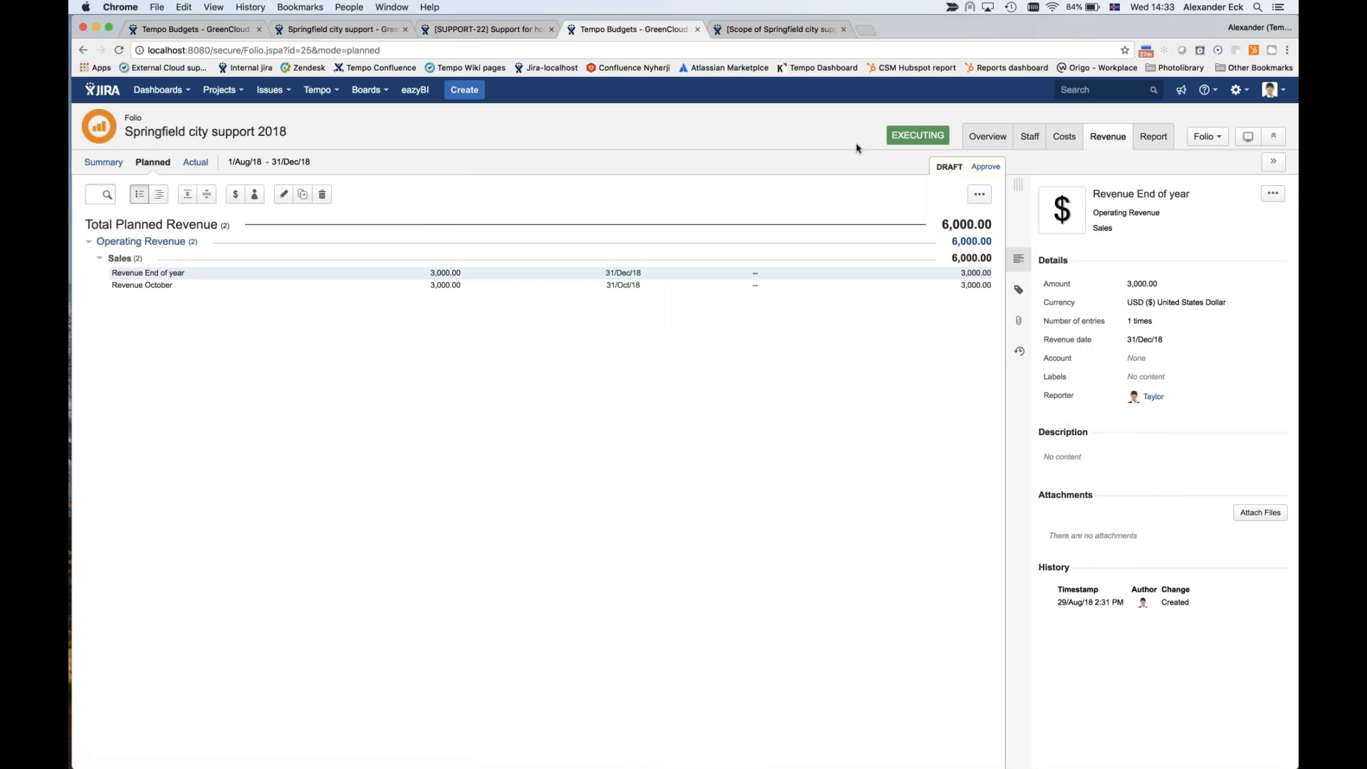
pyautogui.click(195, 162)
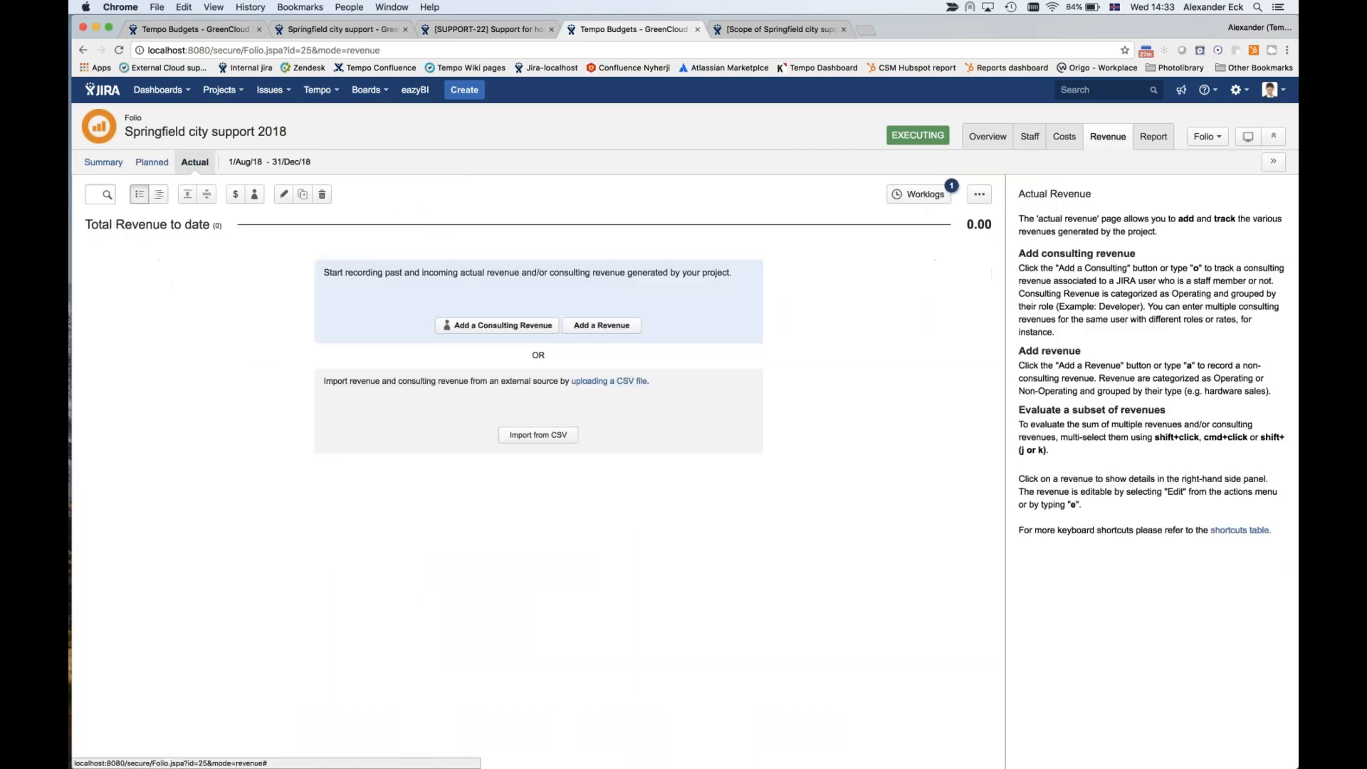
pyautogui.press('a')
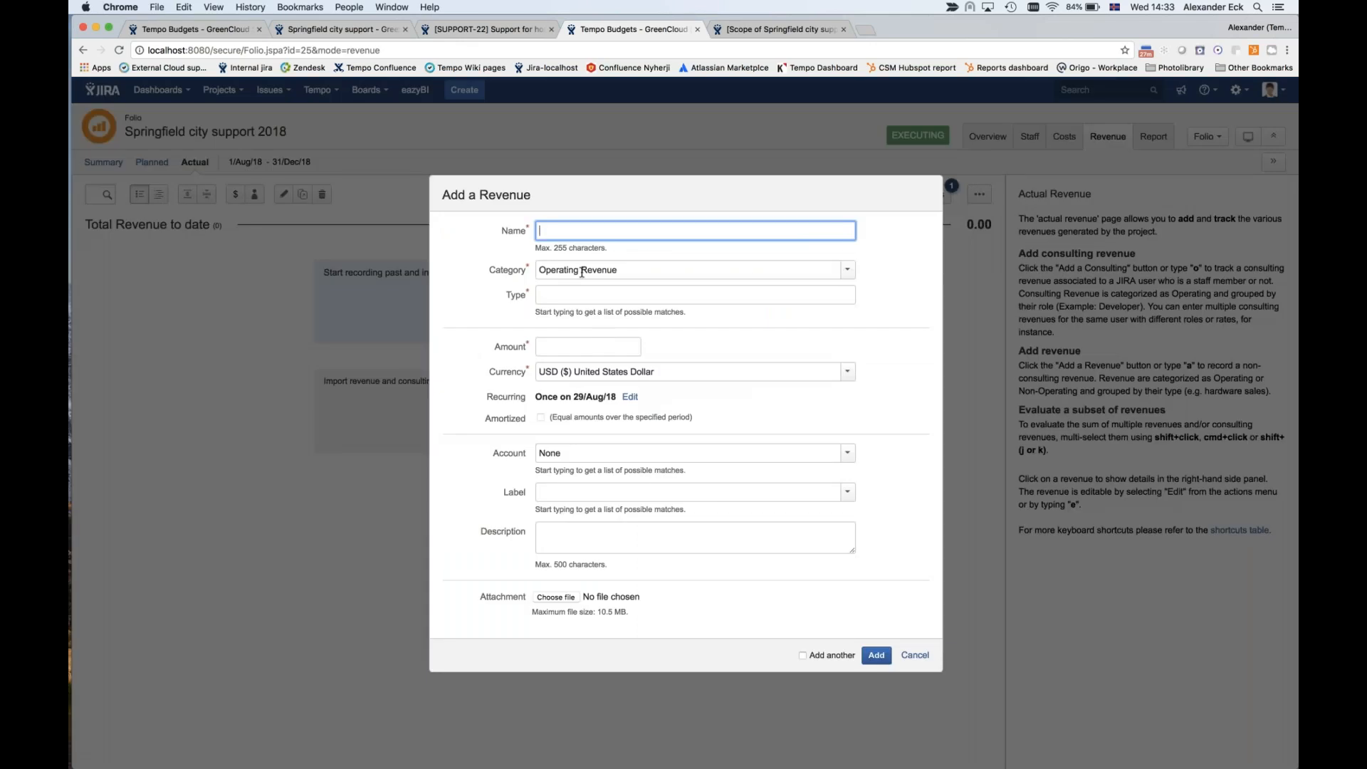
pyautogui.write('Sale')
pyautogui.press('BackSpace')
pyautogui.press('BackSpace')
pyautogui.press('BackSpace')
pyautogui.press('BackSpace')
pyautogui.write('Pre sales')
pyautogui.press('Tab')
# - Name the actual revenue Sales revenue, with type Sales and an amount of 500
pyautogui.moveTo(586, 234); pyautogui.dragTo(535, 229)
pyautogui.write('Sales')
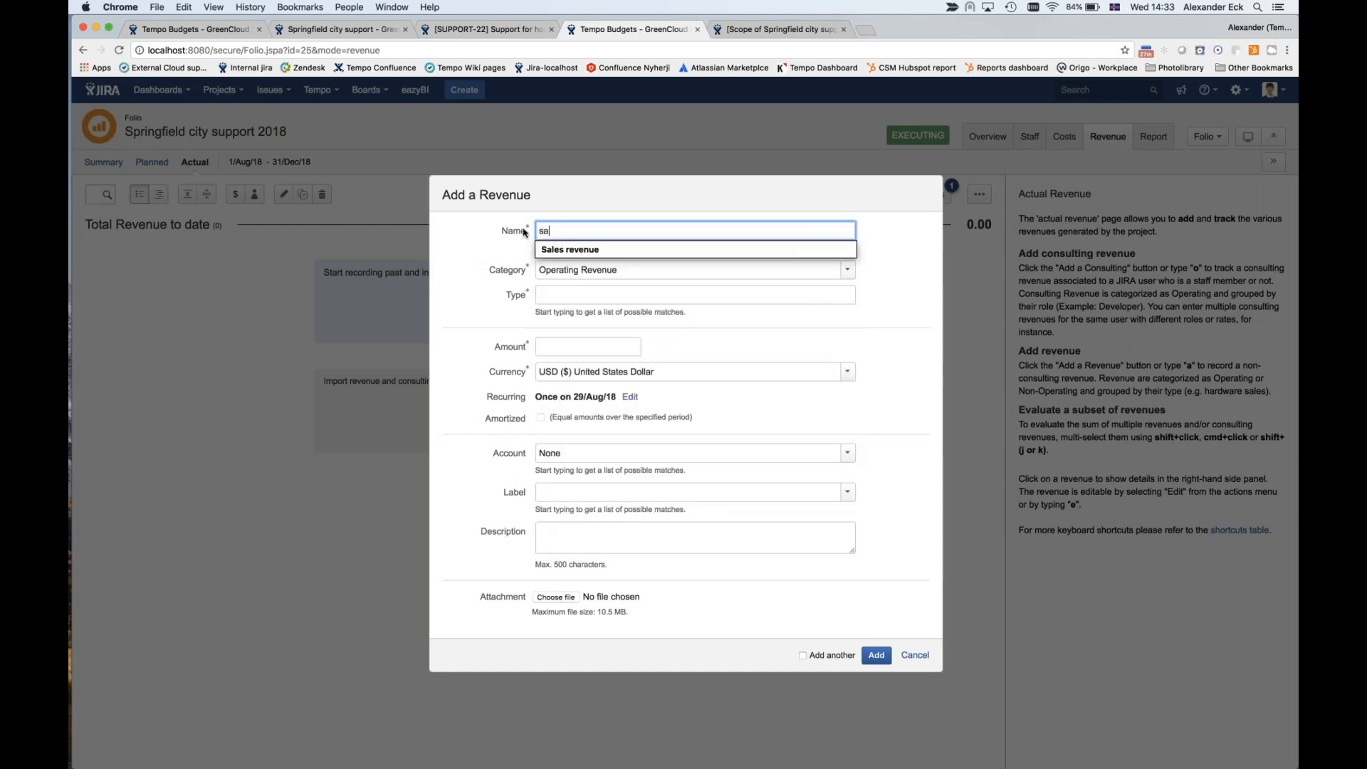
pyautogui.click(559, 249)
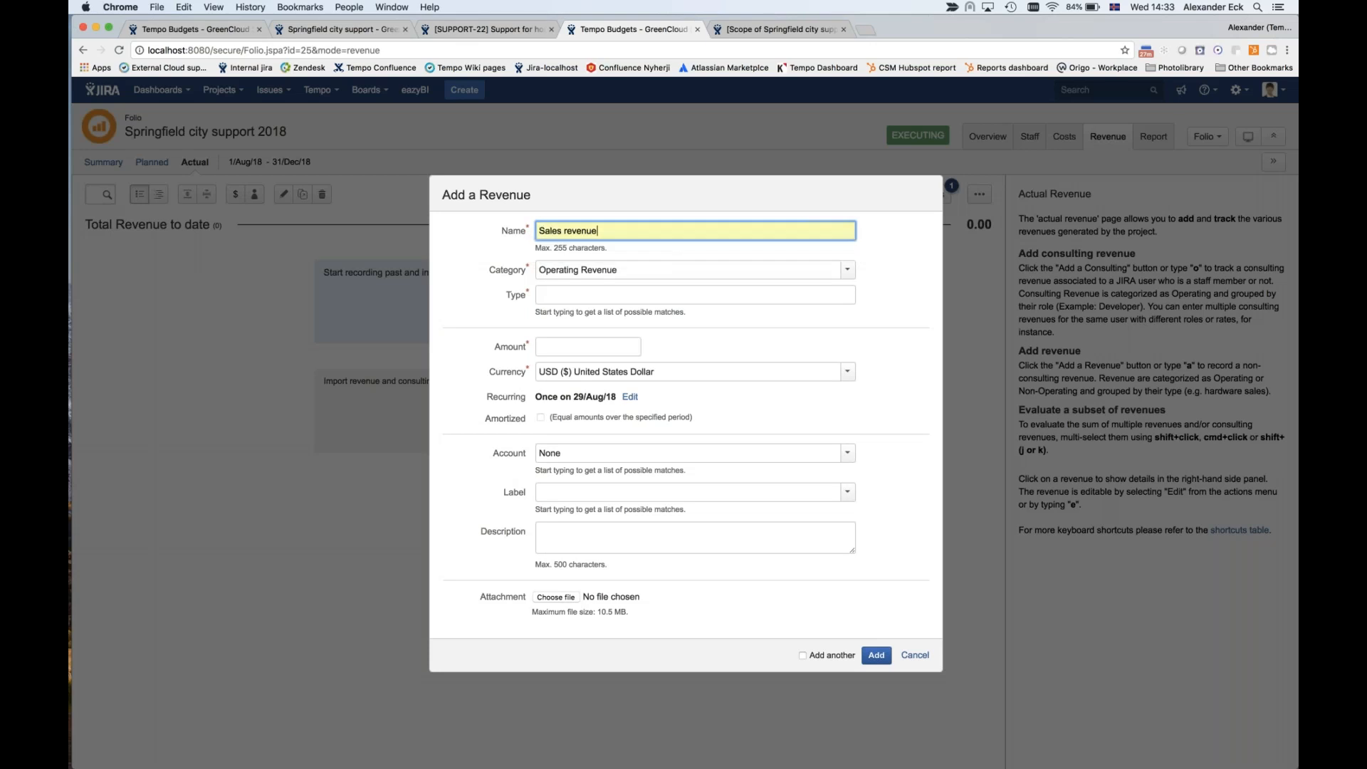
pyautogui.click(552, 298)
pyautogui.click(555, 533)
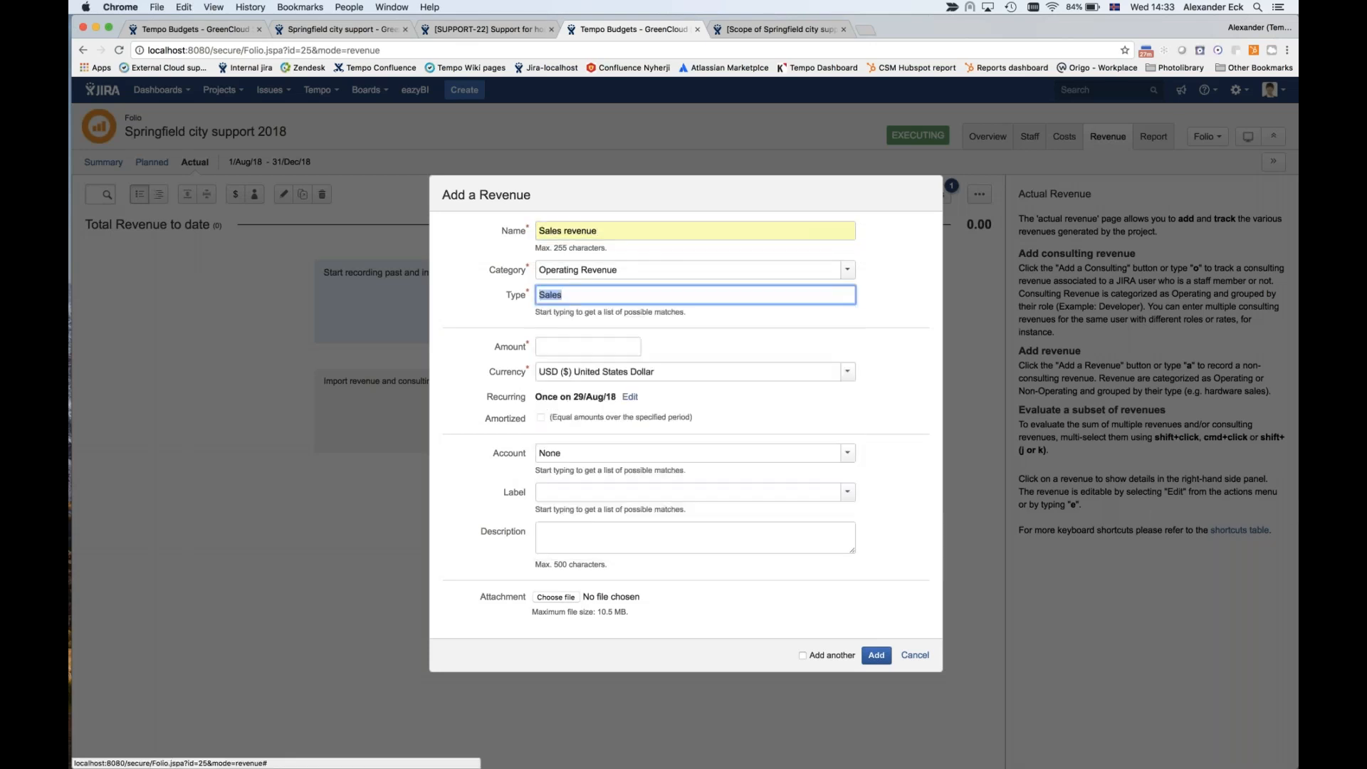
pyautogui.click(559, 351)
pyautogui.write('500')
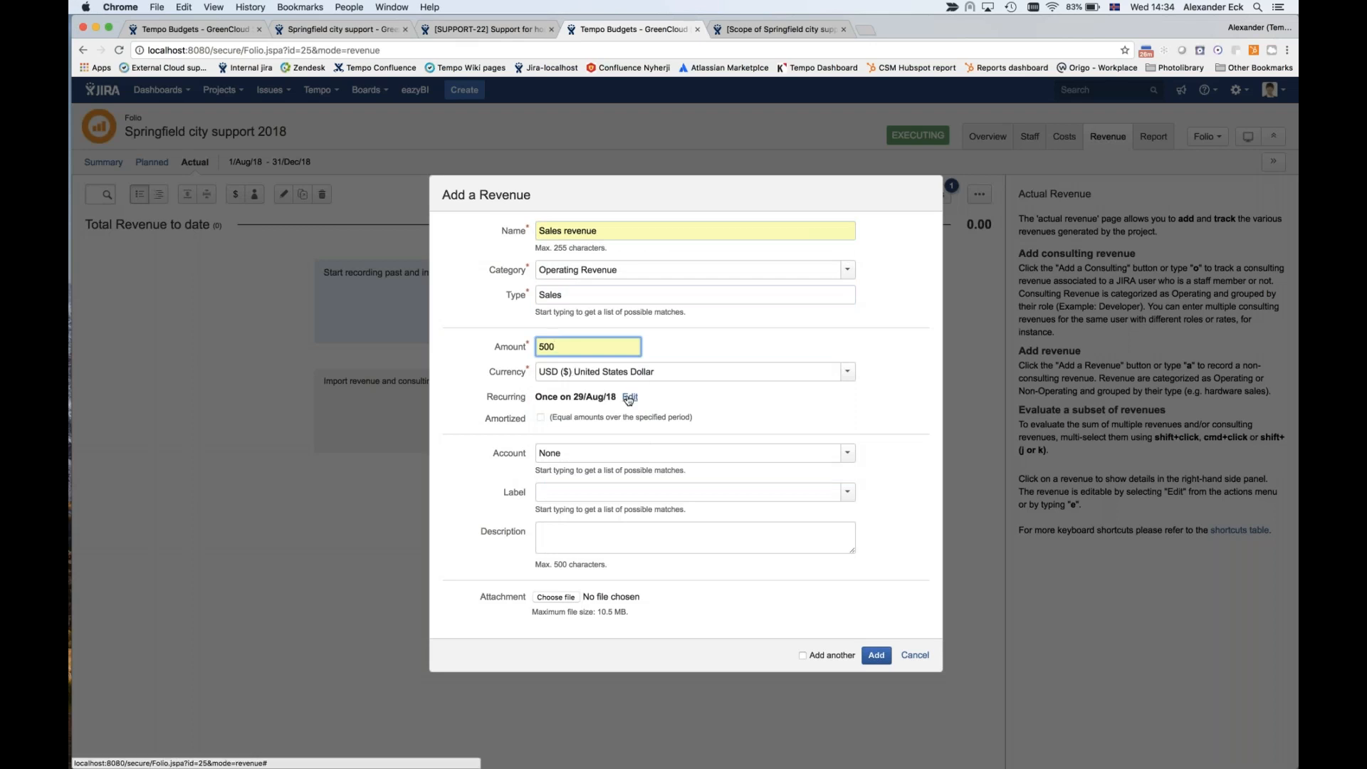
# - Schedule the sales revenue once on 24/Aug/18, save it and return to the folio overview
pyautogui.click(630, 398)
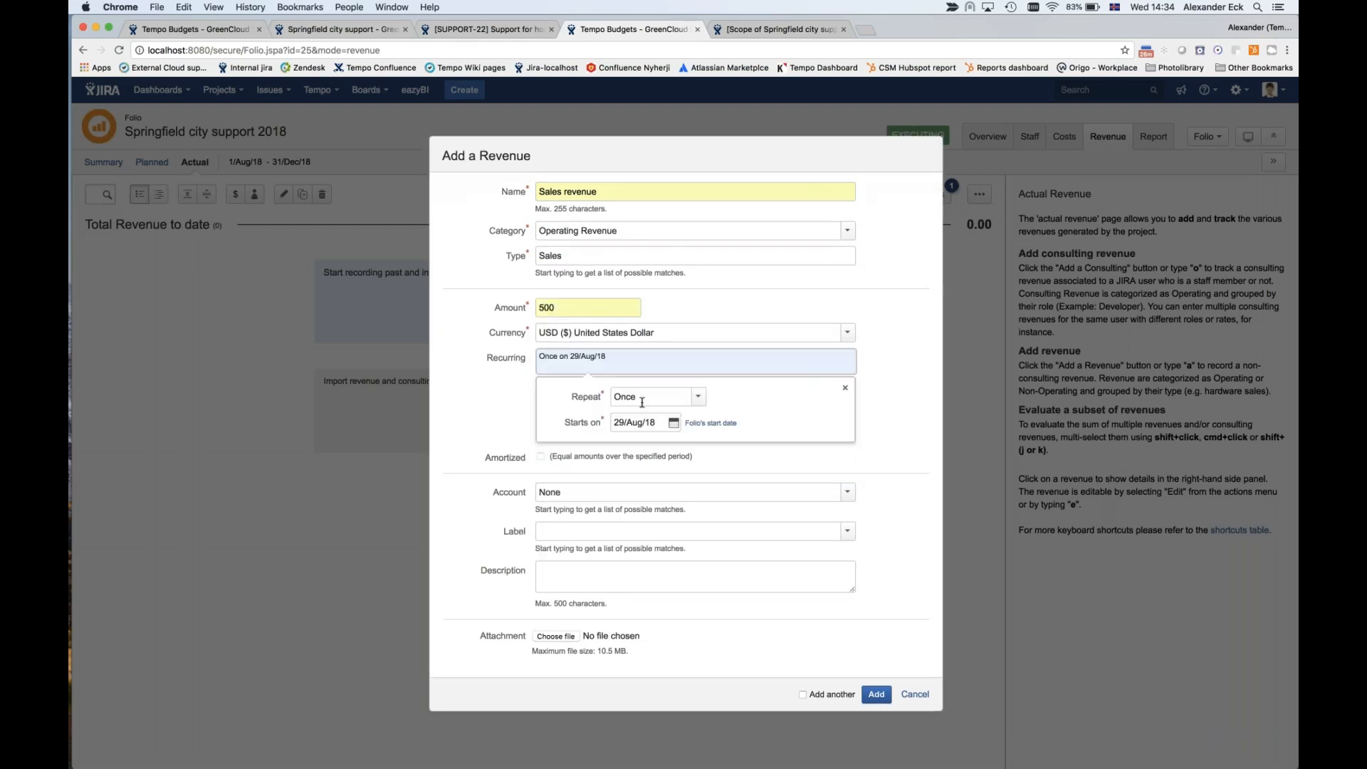
pyautogui.click(673, 424)
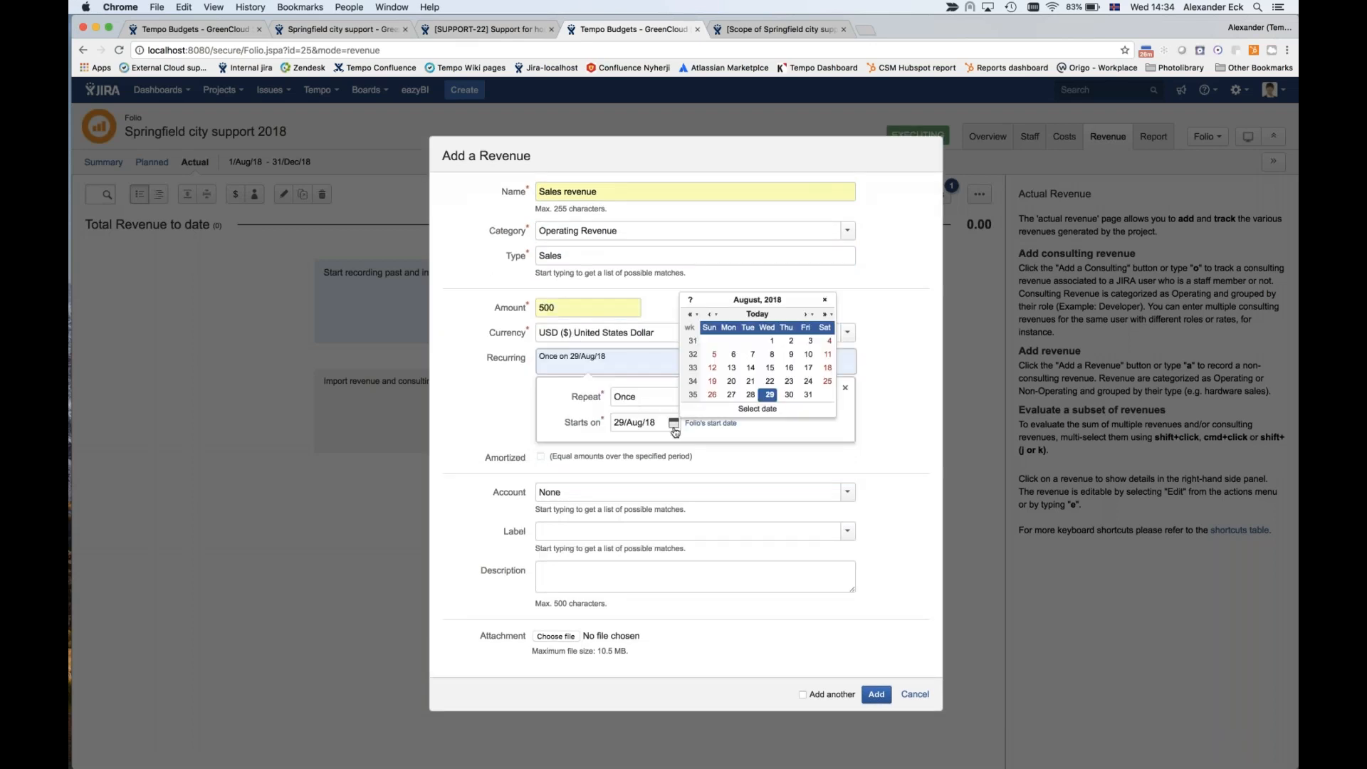
pyautogui.click(810, 383)
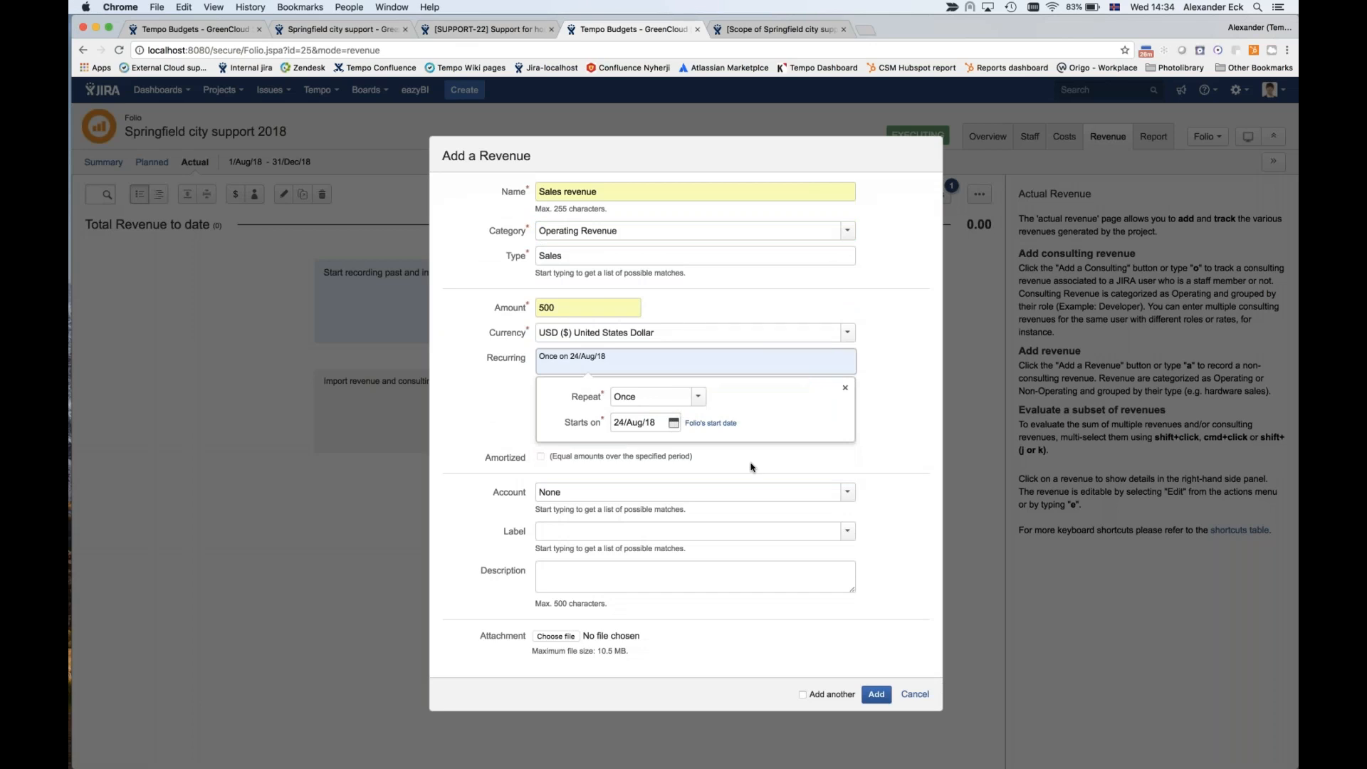
pyautogui.click(877, 694)
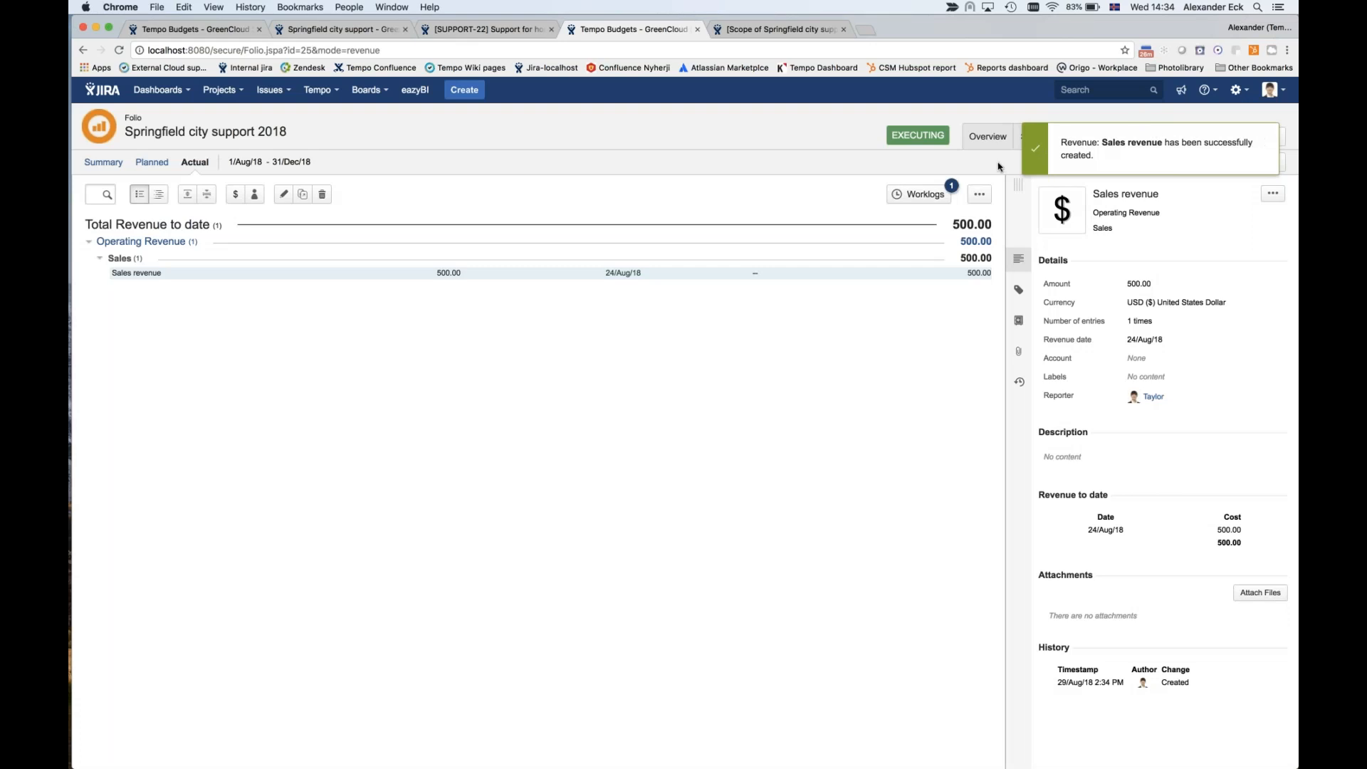
pyautogui.click(989, 137)
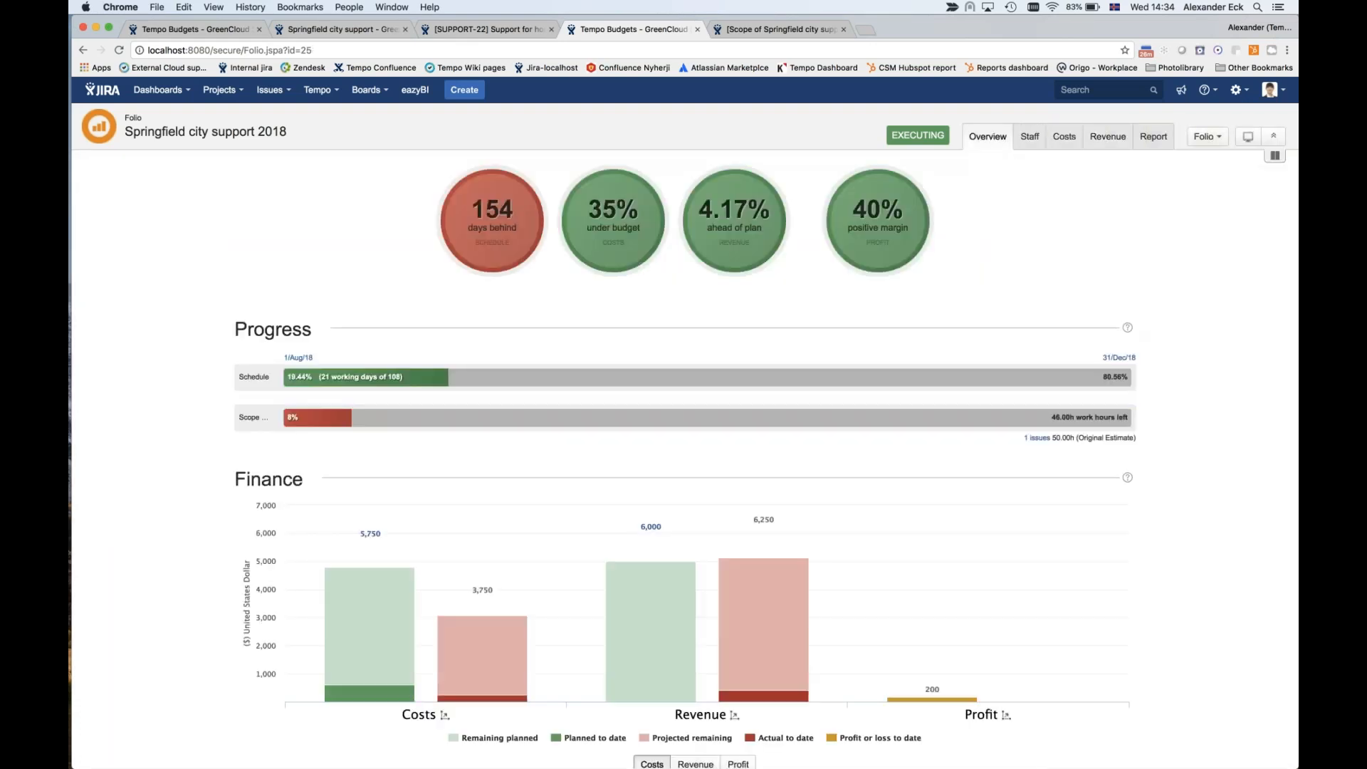